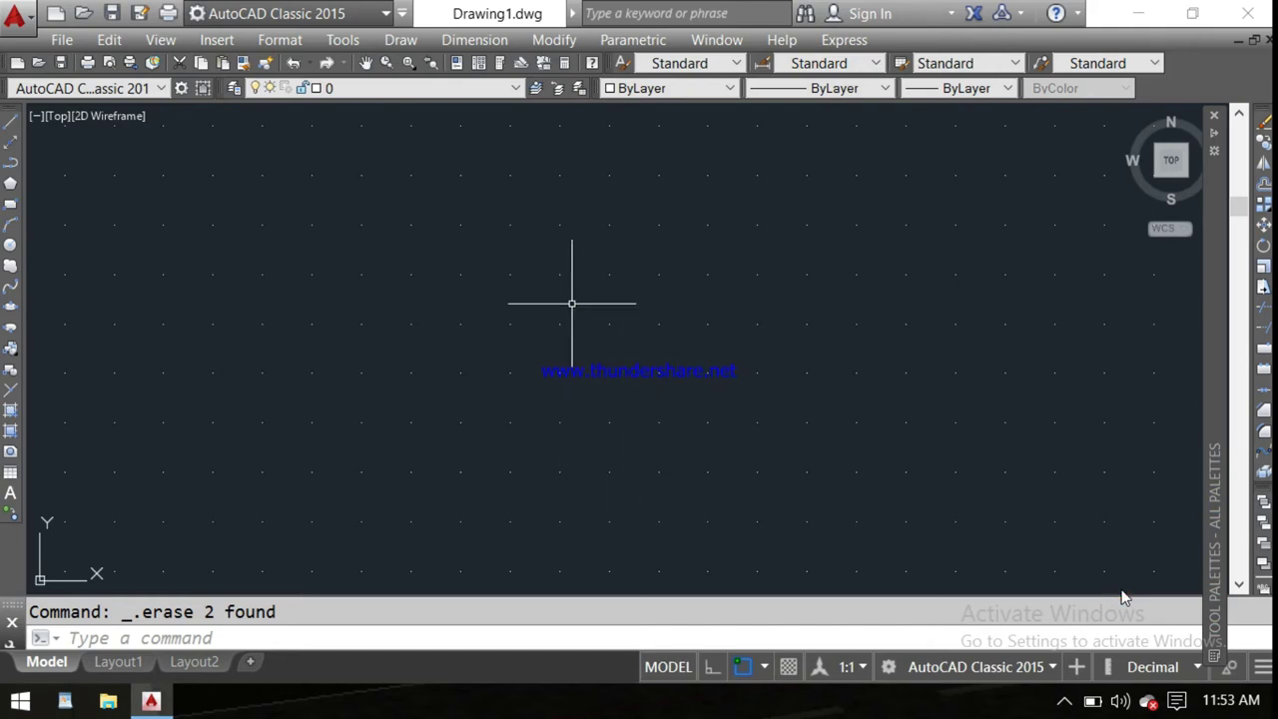
# Draw a practice polyline outline of six straight segments.
pyautogui.scroll(-2, 571, 303)
pyautogui.scroll(3, 571, 302)
pyautogui.scroll(-2, 299, 294)
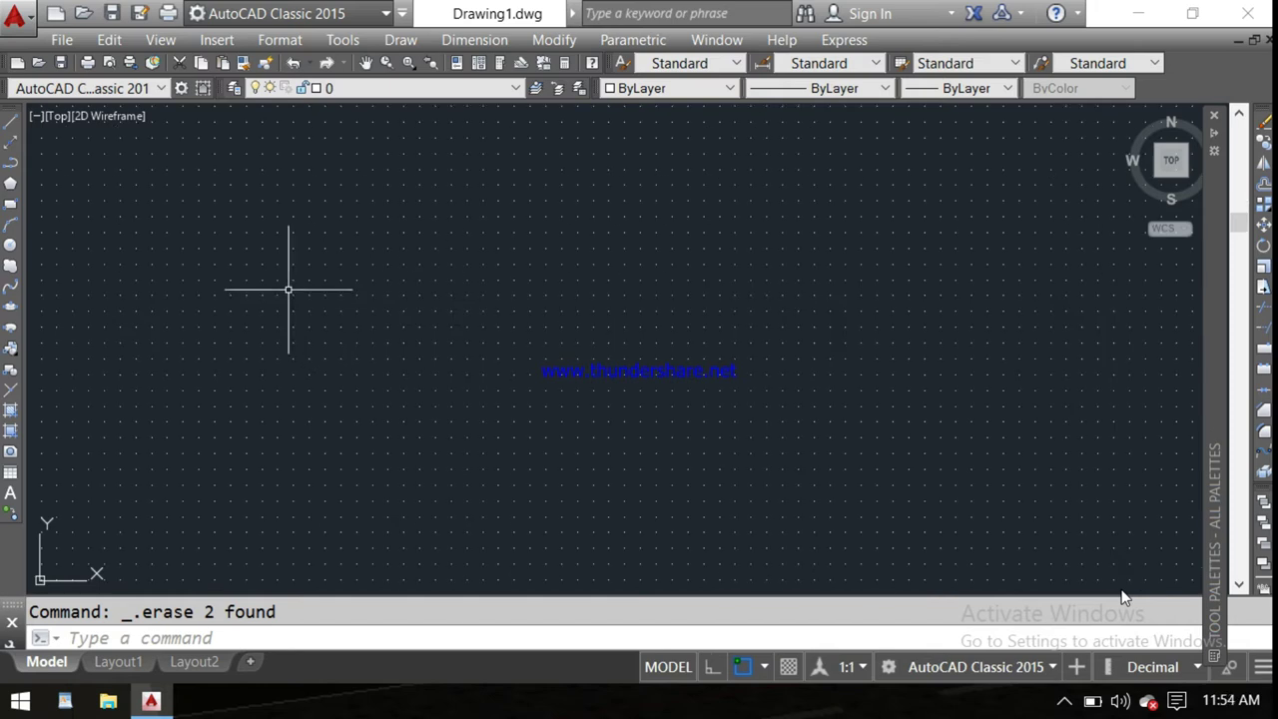
pyautogui.scroll(3, 299, 222)
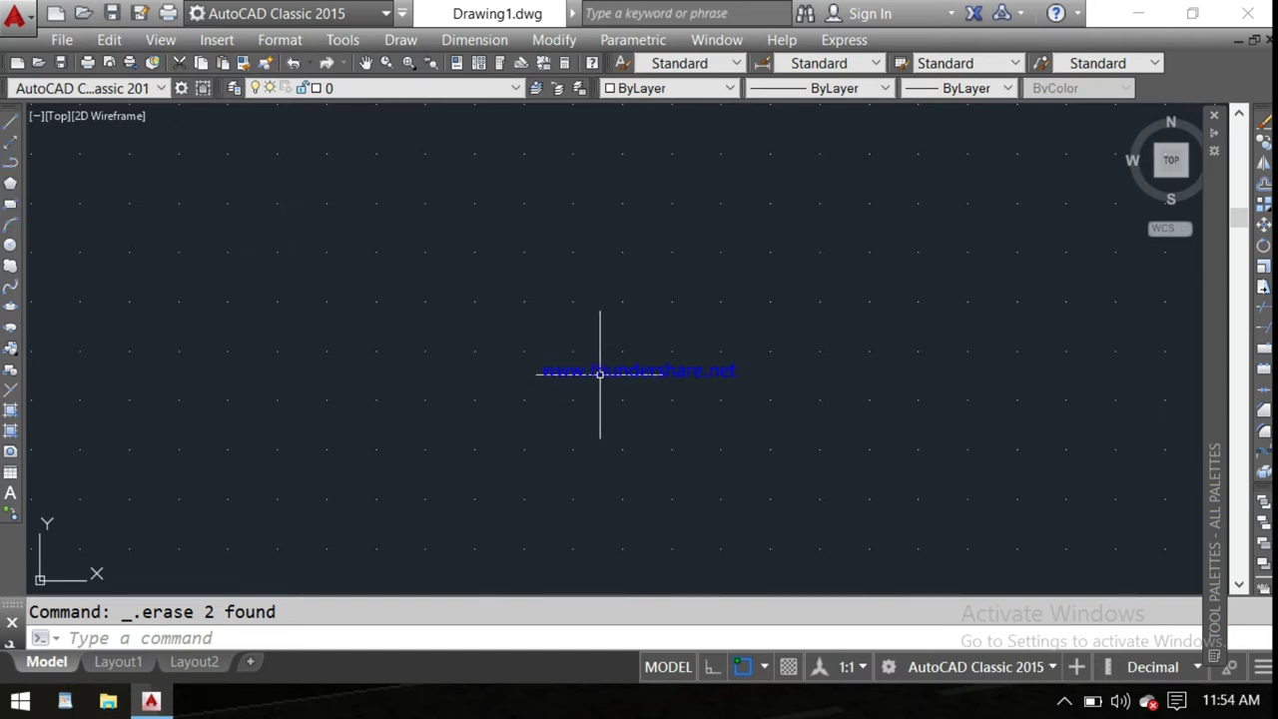
pyautogui.scroll(-2, 600, 373)
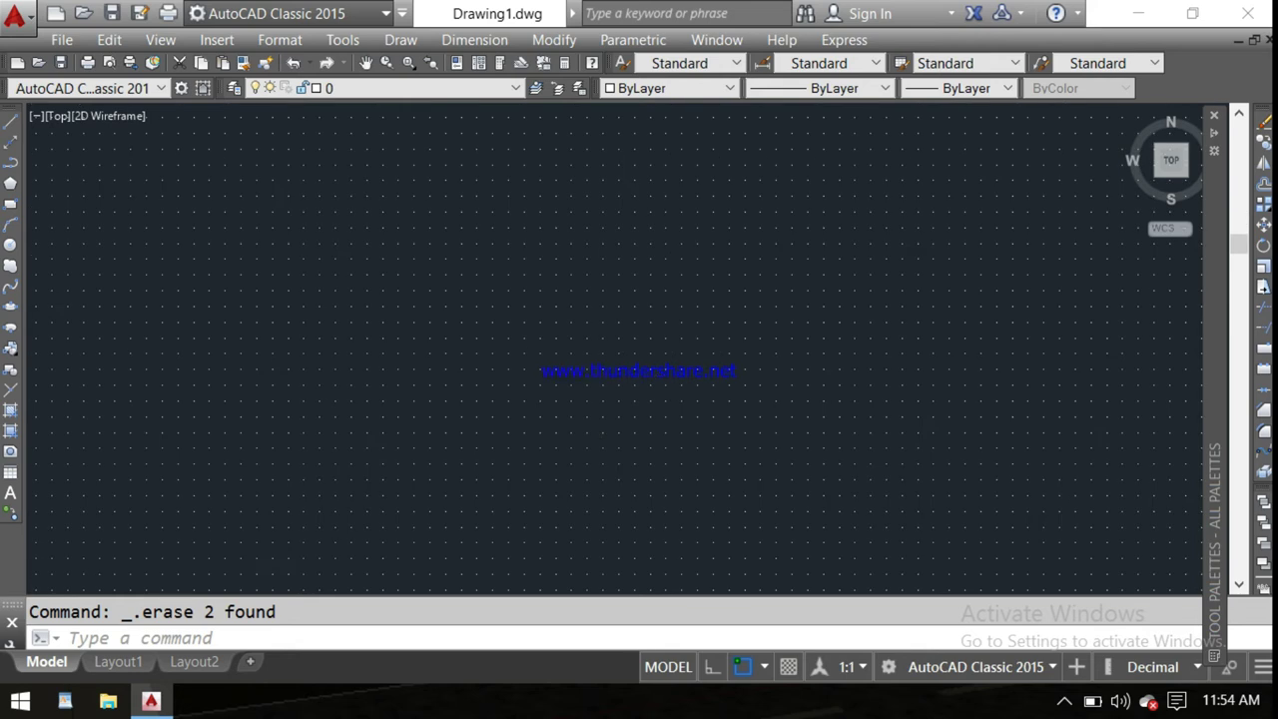
pyautogui.scroll(2, 600, 373)
pyautogui.scroll(-2, 602, 372)
pyautogui.scroll(-1, 602, 373)
pyautogui.scroll(2, 603, 372)
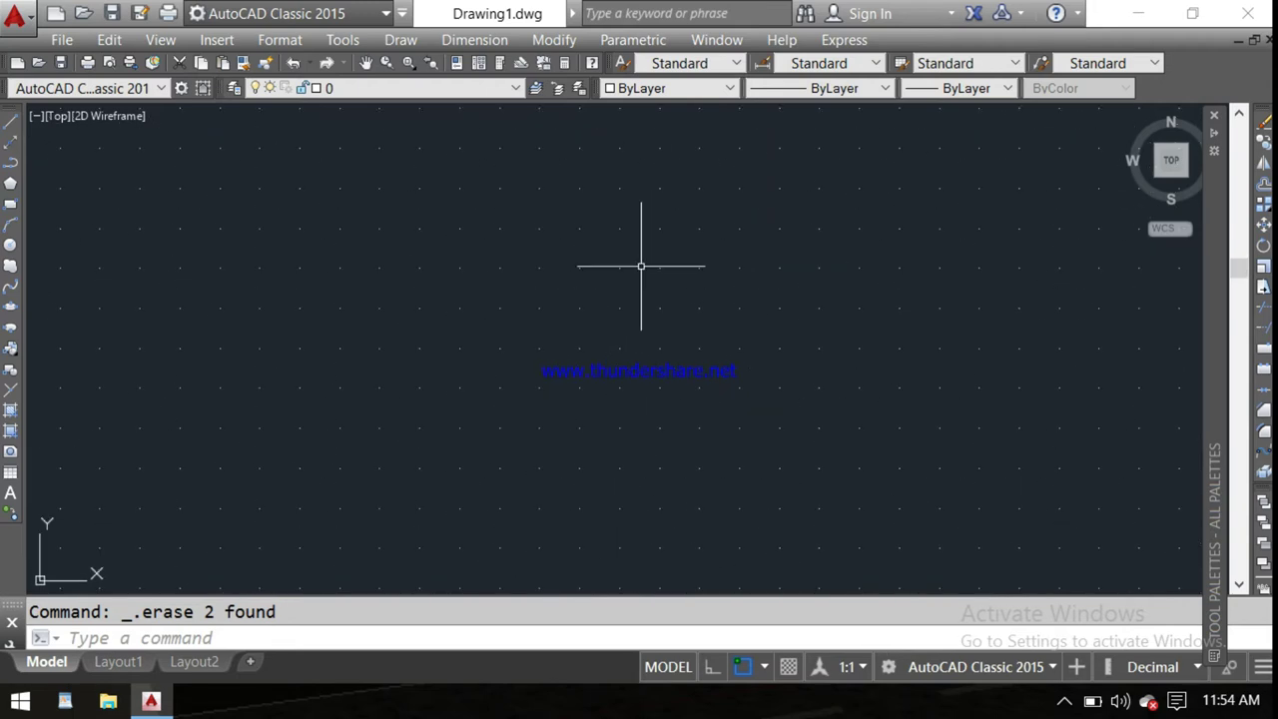
pyautogui.scroll(2, 641, 298)
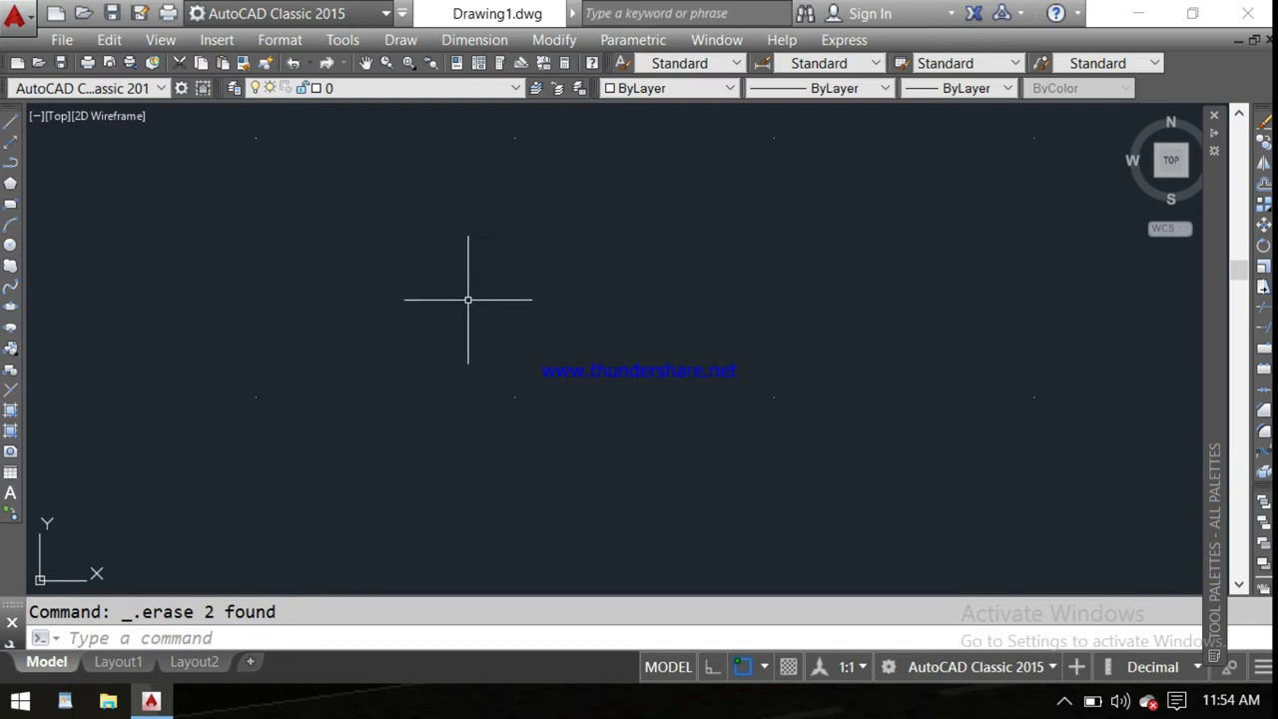
pyautogui.click(8, 168)
pyautogui.click(354, 263)
pyautogui.click(842, 247)
pyautogui.click(859, 366)
pyautogui.click(557, 385)
pyautogui.click(380, 387)
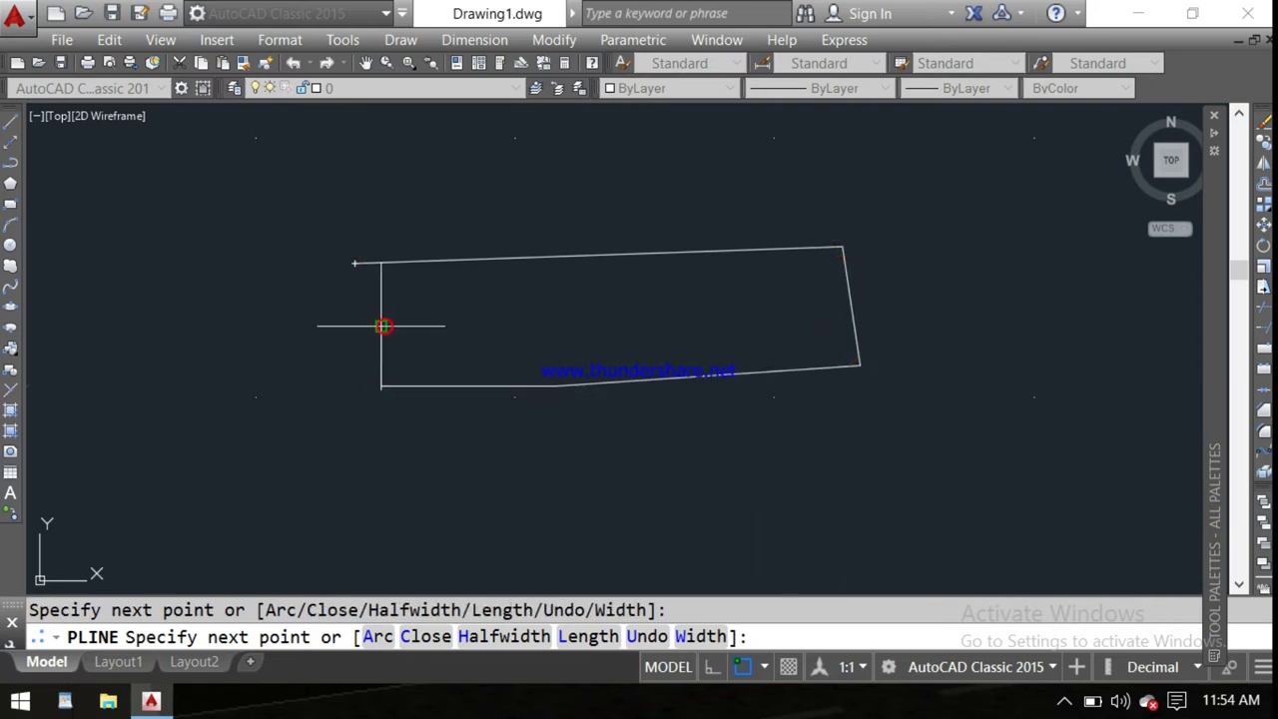
pyautogui.click(380, 326)
pyautogui.press('Escape')
pyautogui.press('Escape')
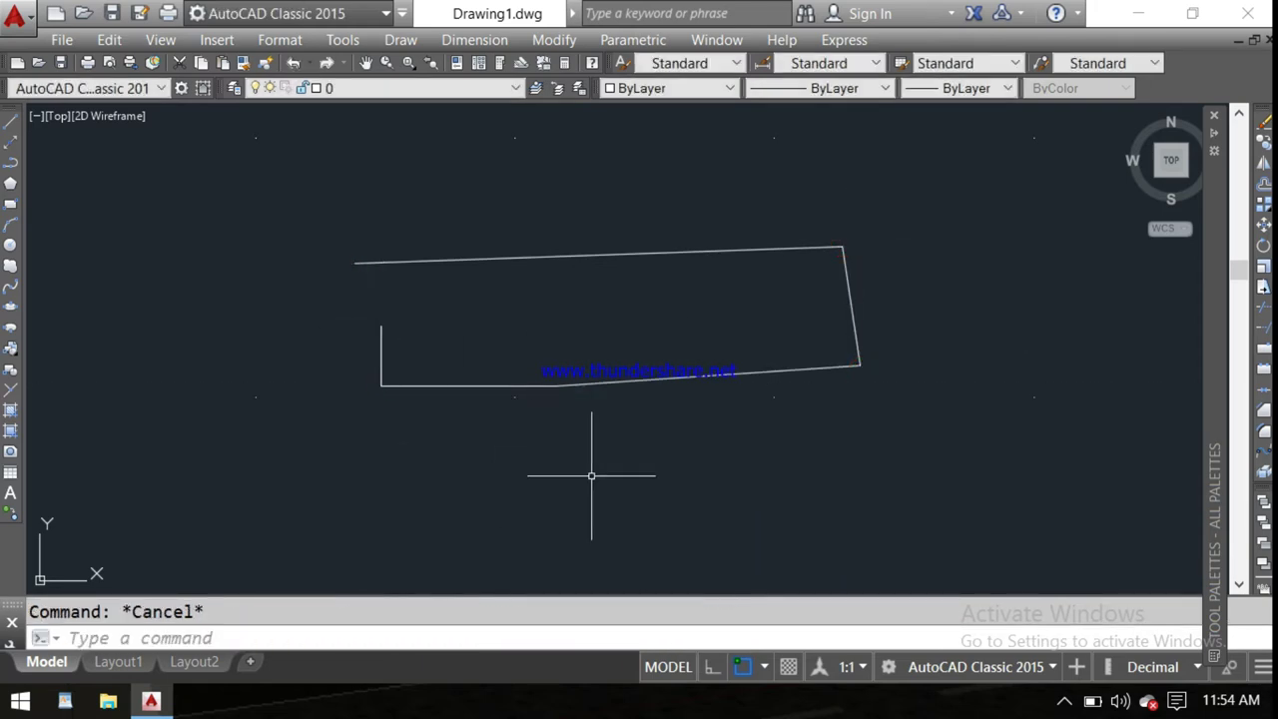
# Draw a second polyline outline using the PL alias.
pyautogui.write('pl')
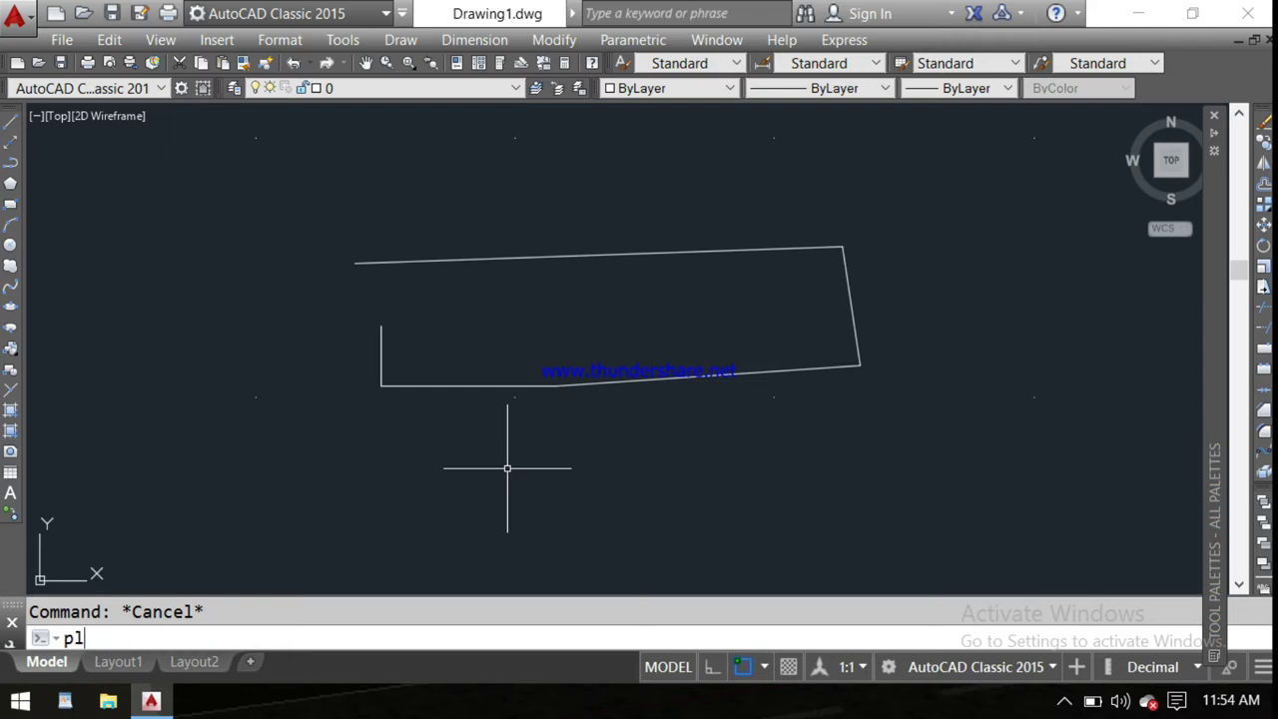
pyautogui.press('Return')
pyautogui.click(504, 466)
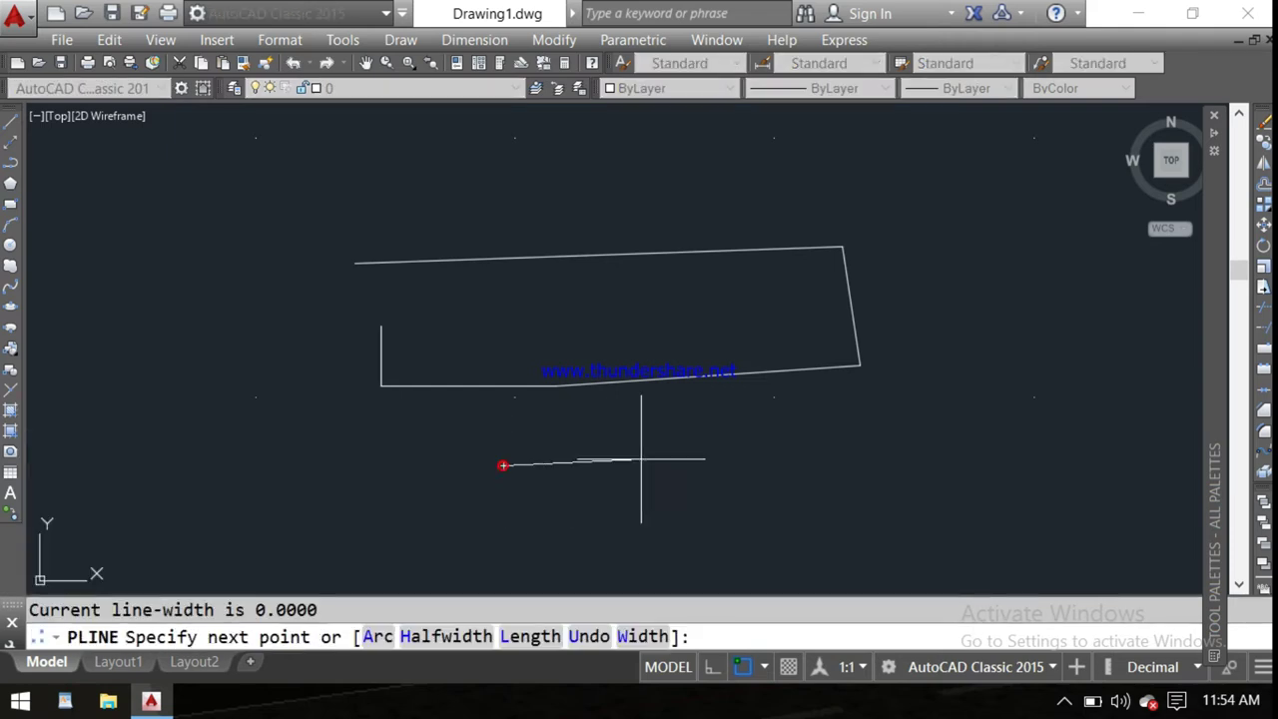
pyautogui.click(817, 473)
pyautogui.click(931, 406)
pyautogui.click(919, 230)
pyautogui.click(639, 118)
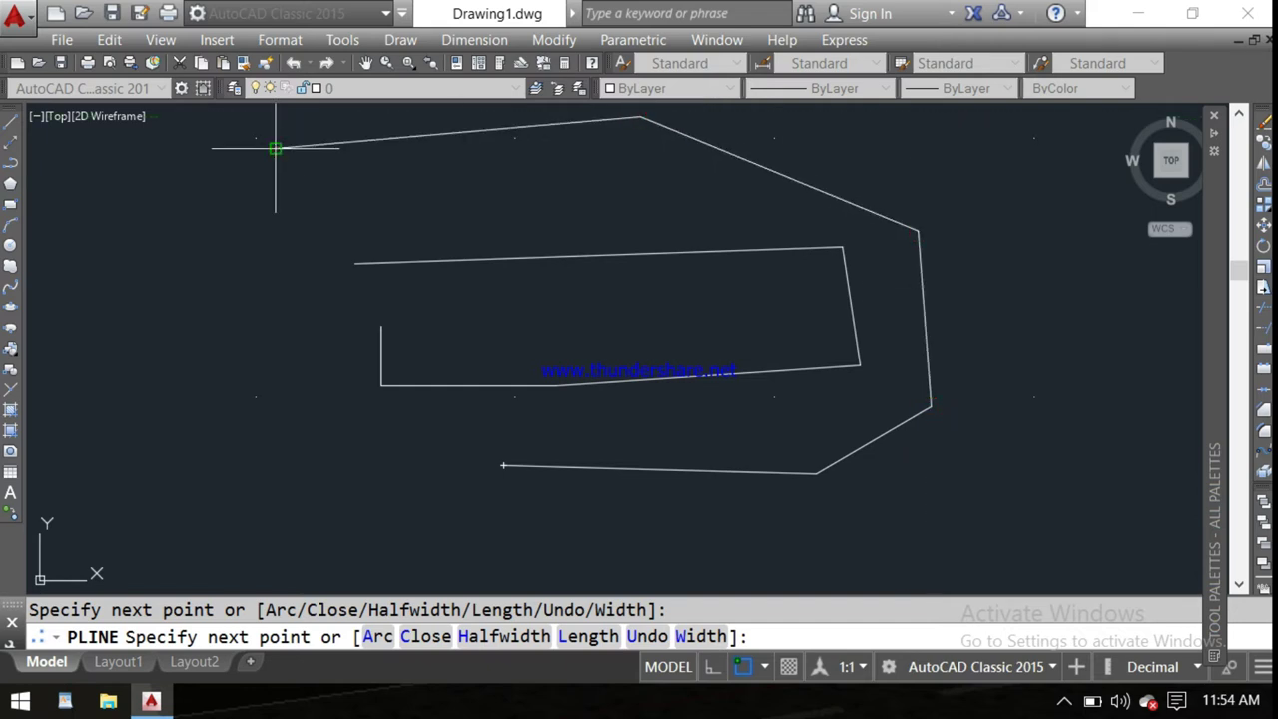
pyautogui.click(276, 149)
pyautogui.press('Escape')
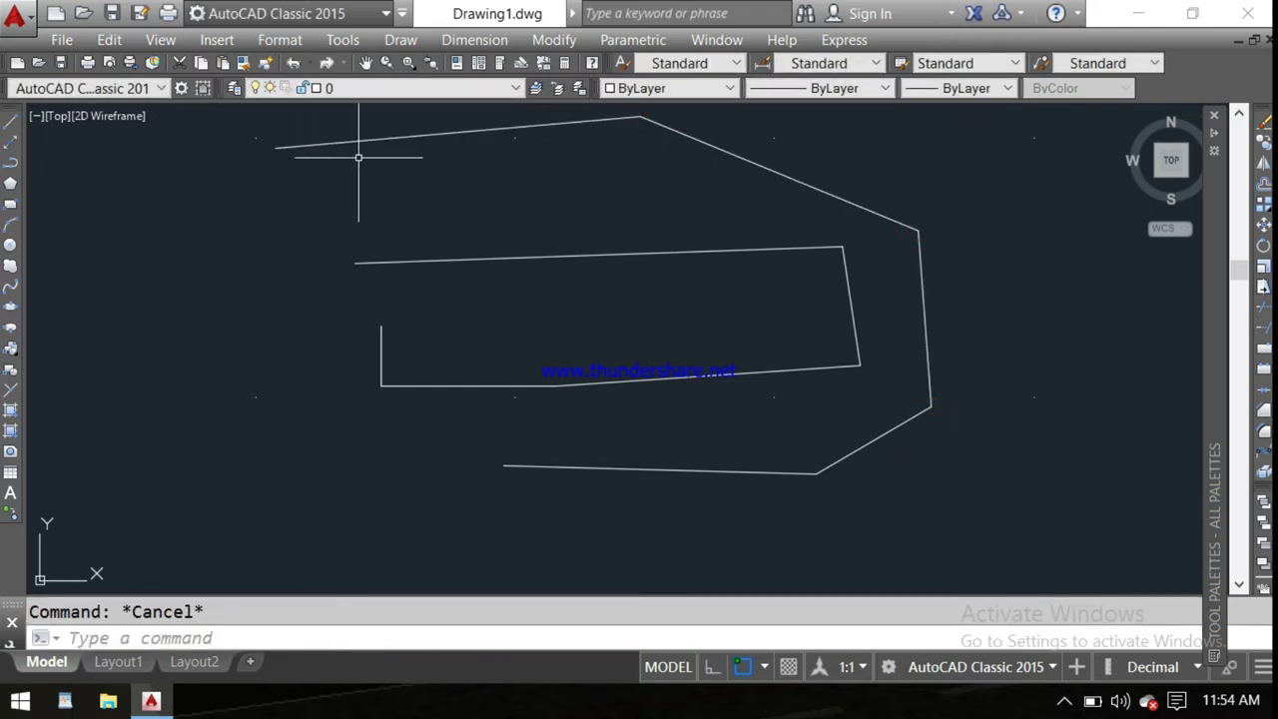
# Window-select both practice polylines and erase them.
pyautogui.click(848, 157)
pyautogui.click(769, 280)
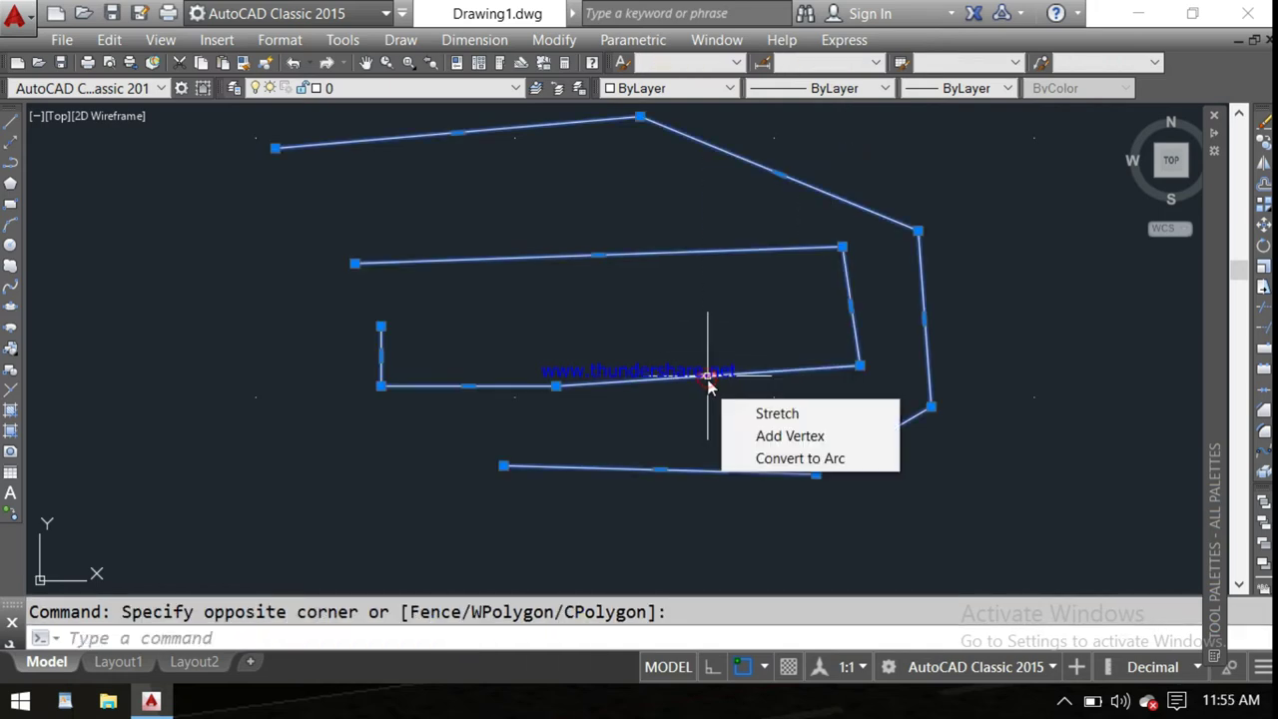
pyautogui.press('Delete')
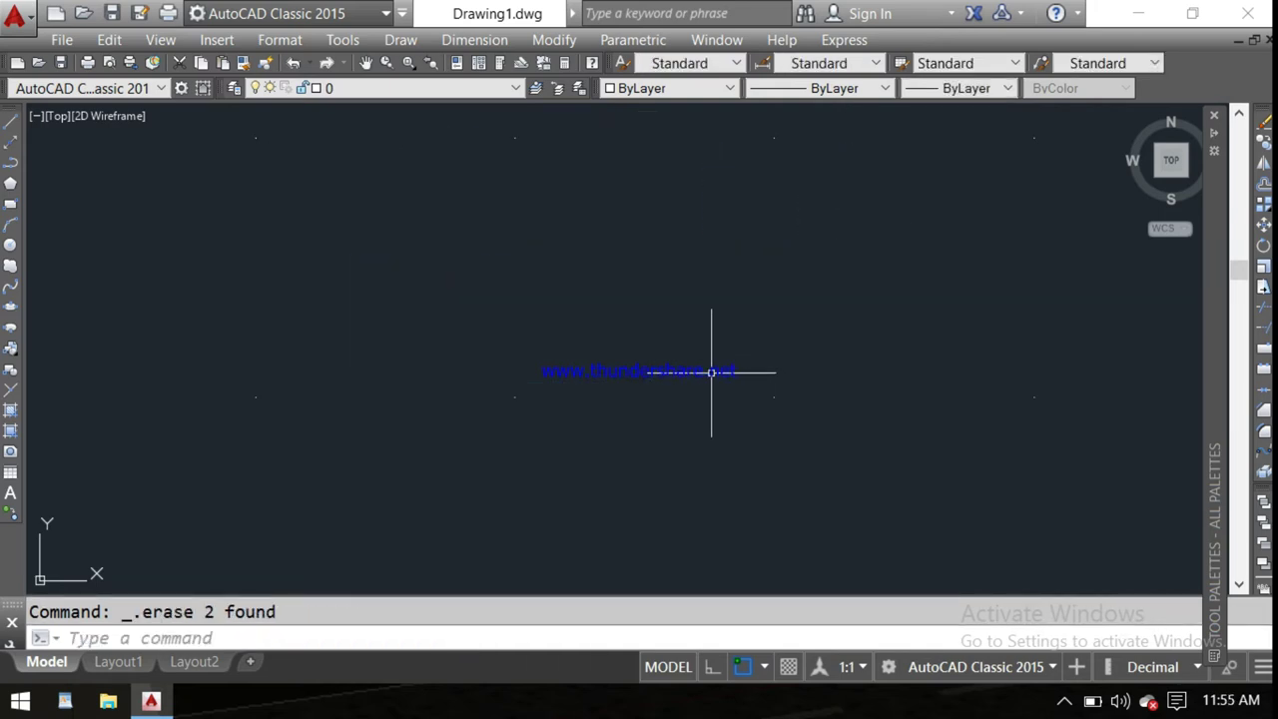
# Draw a shape of six plain line segments for comparison.
pyautogui.click(10, 119)
pyautogui.click(357, 201)
pyautogui.click(496, 227)
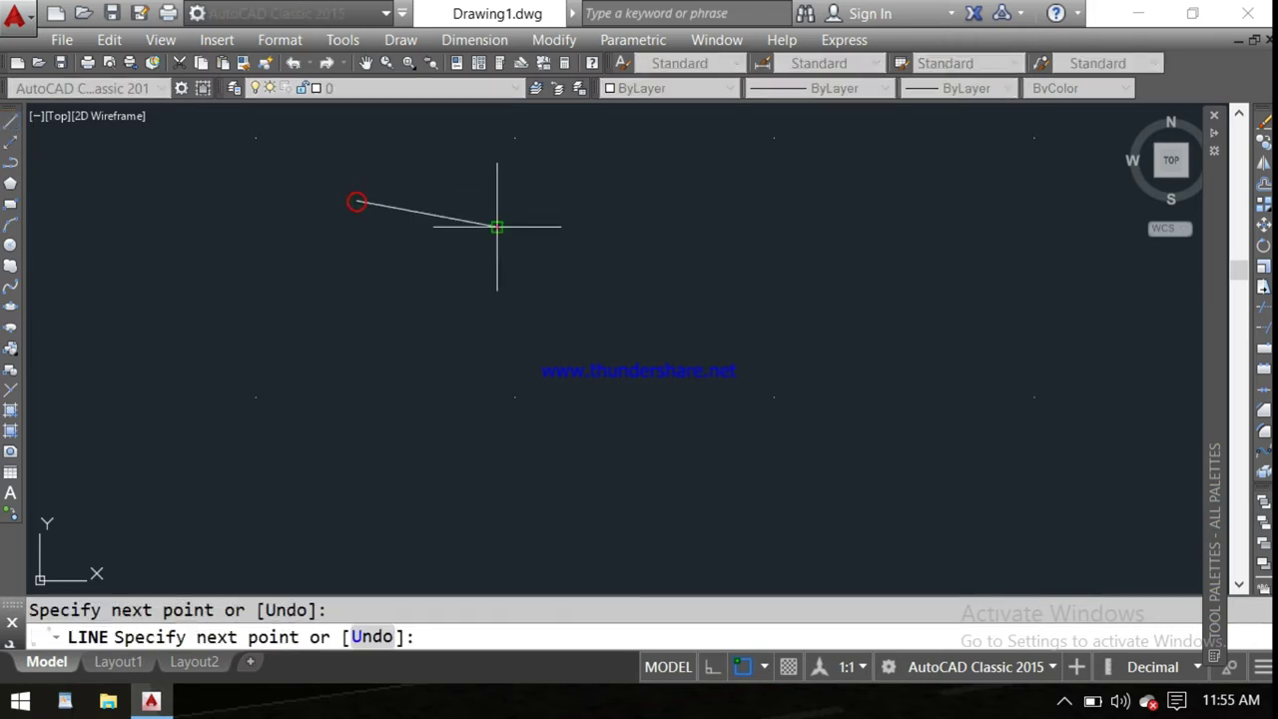
pyautogui.click(267, 278)
pyautogui.click(210, 183)
pyautogui.click(410, 141)
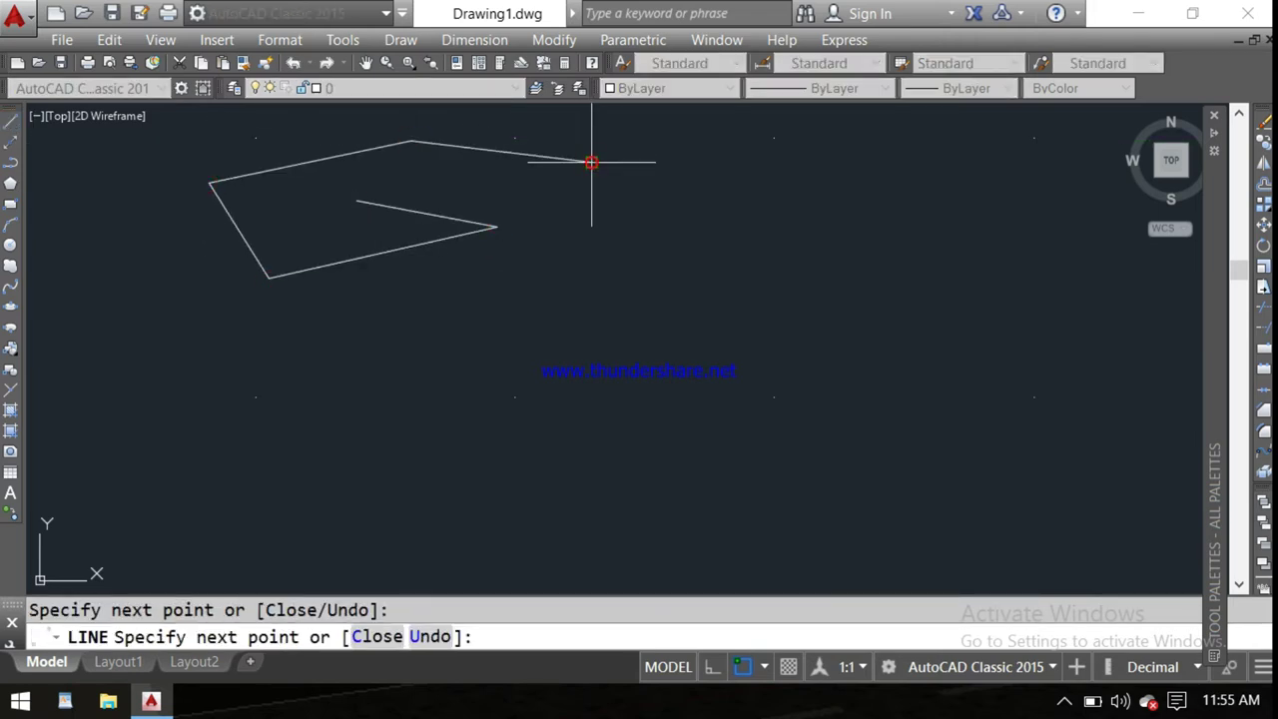
pyautogui.click(591, 161)
pyautogui.press('Return')
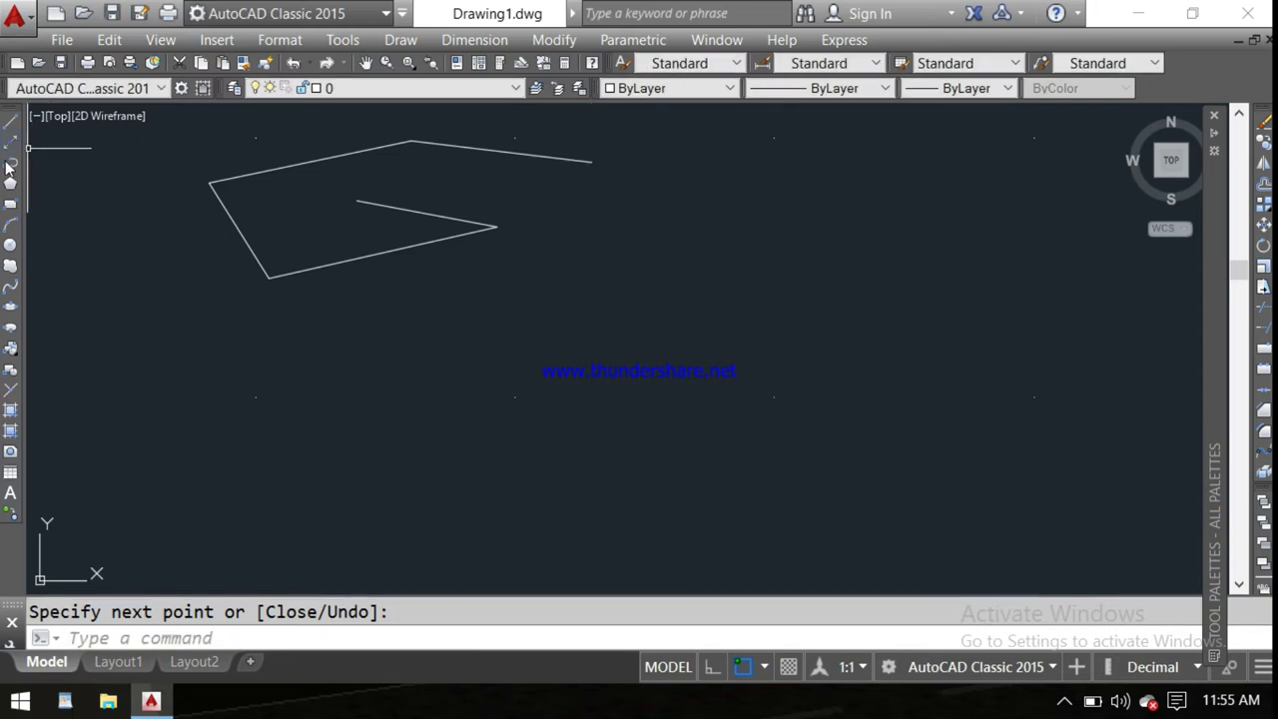
# Draw a seven-segment polyline below the line shape.
pyautogui.click(10, 162)
pyautogui.click(455, 333)
pyautogui.click(771, 319)
pyautogui.click(802, 416)
pyautogui.click(618, 489)
pyautogui.click(377, 448)
pyautogui.click(377, 310)
pyautogui.click(504, 285)
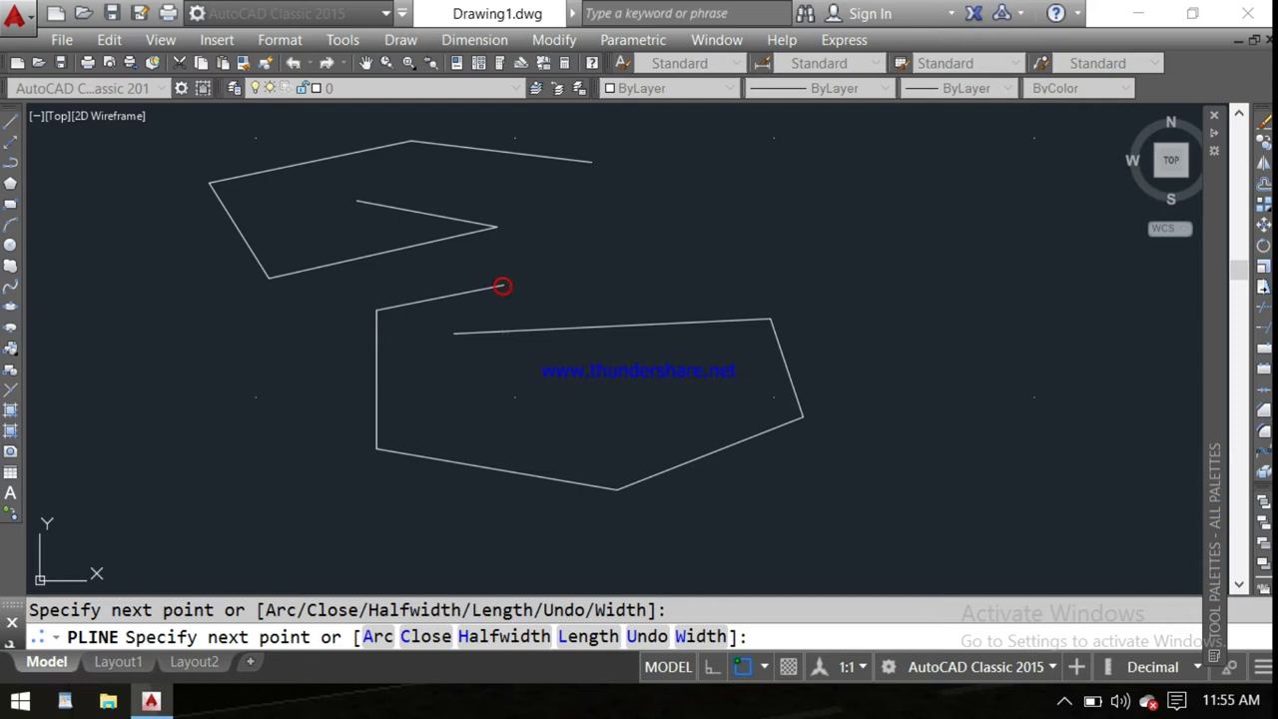
pyautogui.press('Return')
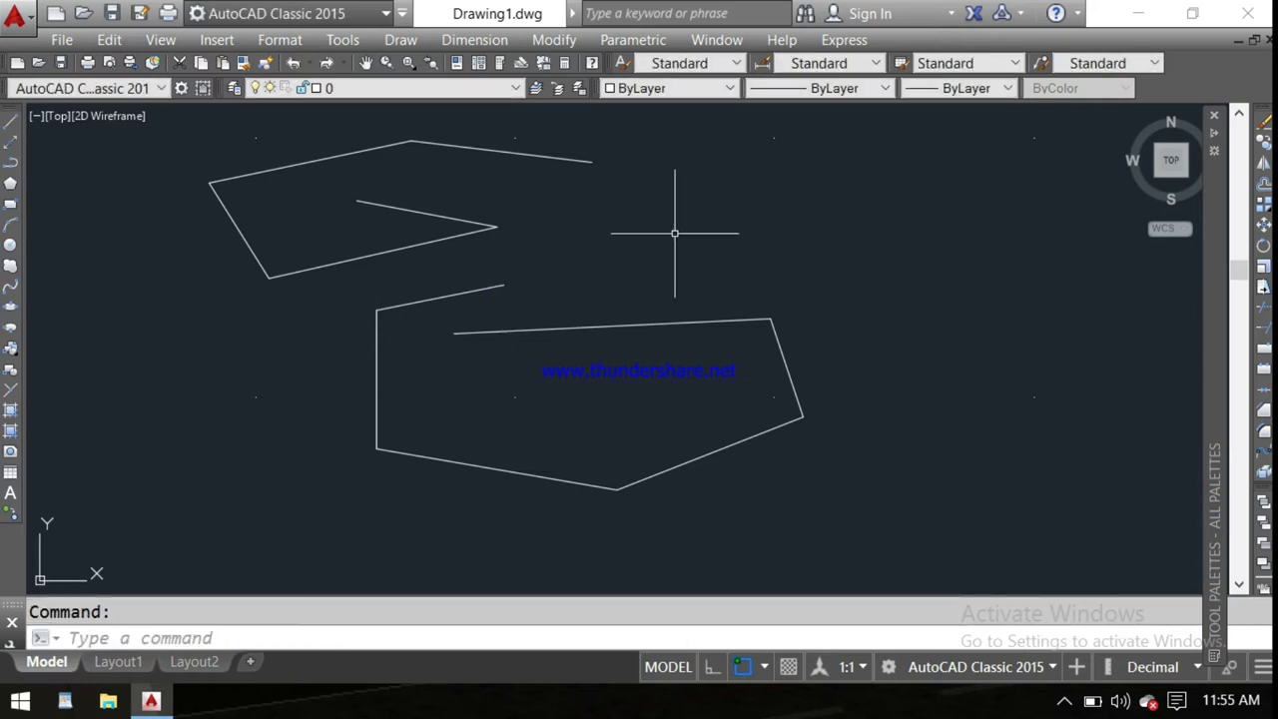
# Select the line segments and the polyline, then erase them all.
pyautogui.click(475, 150)
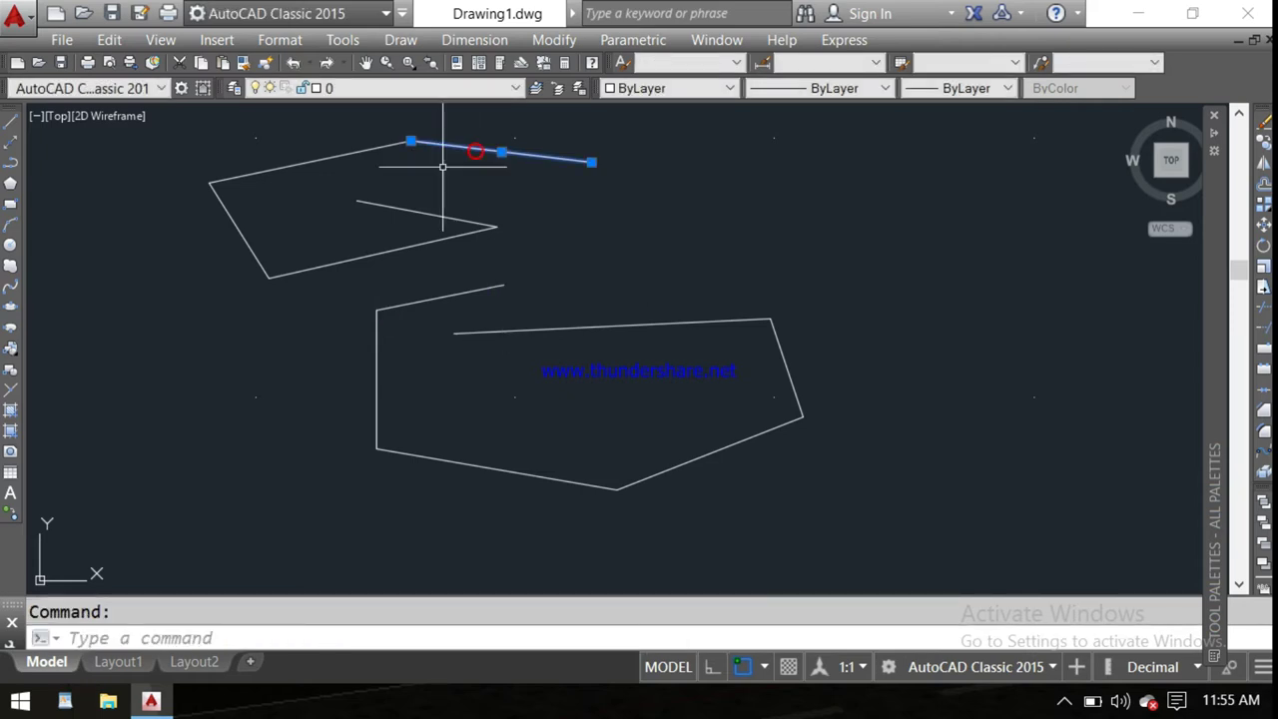
pyautogui.click(276, 168)
pyautogui.click(248, 240)
pyautogui.click(371, 257)
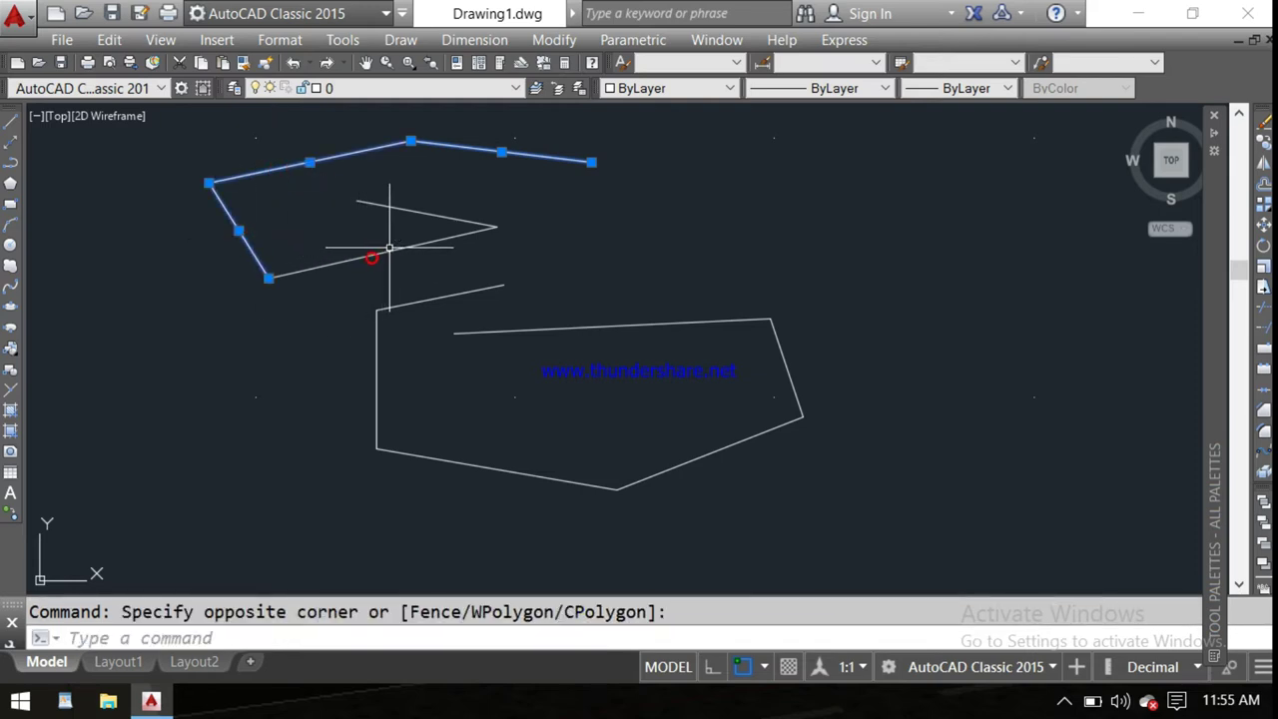
pyautogui.click(411, 203)
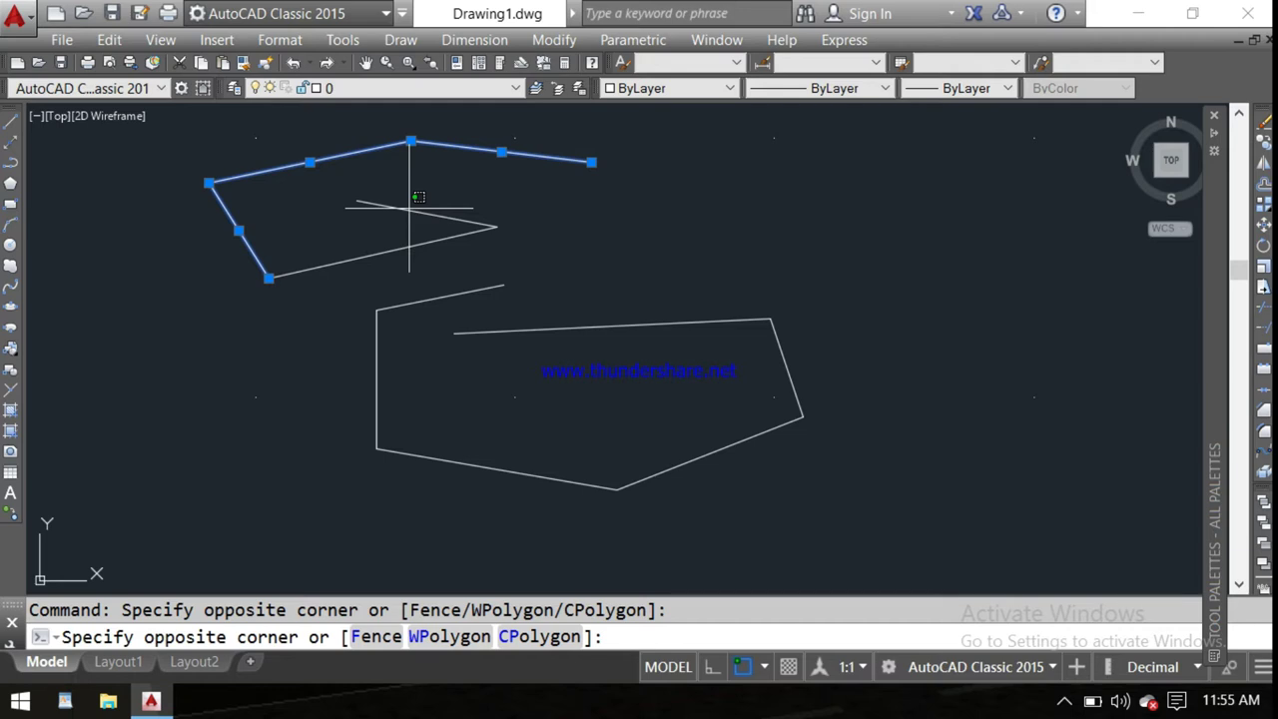
pyautogui.press('Escape')
pyautogui.click(586, 327)
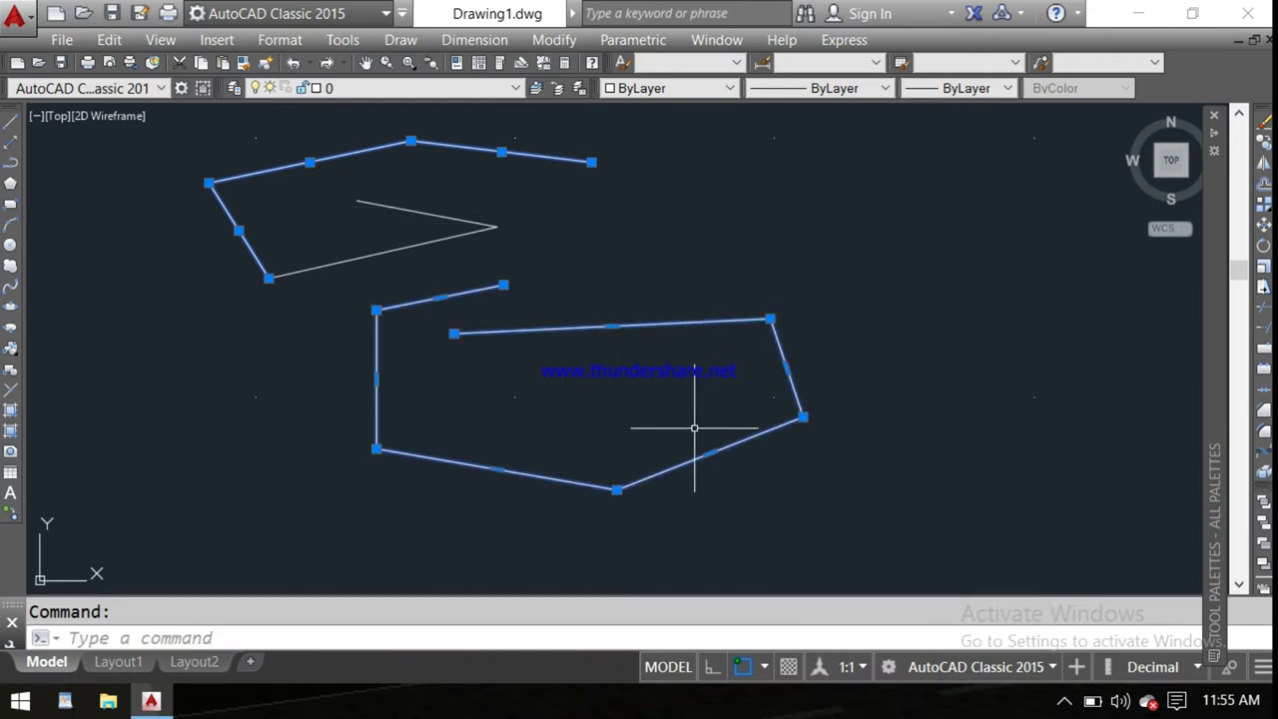
pyautogui.click(595, 128)
pyautogui.click(272, 448)
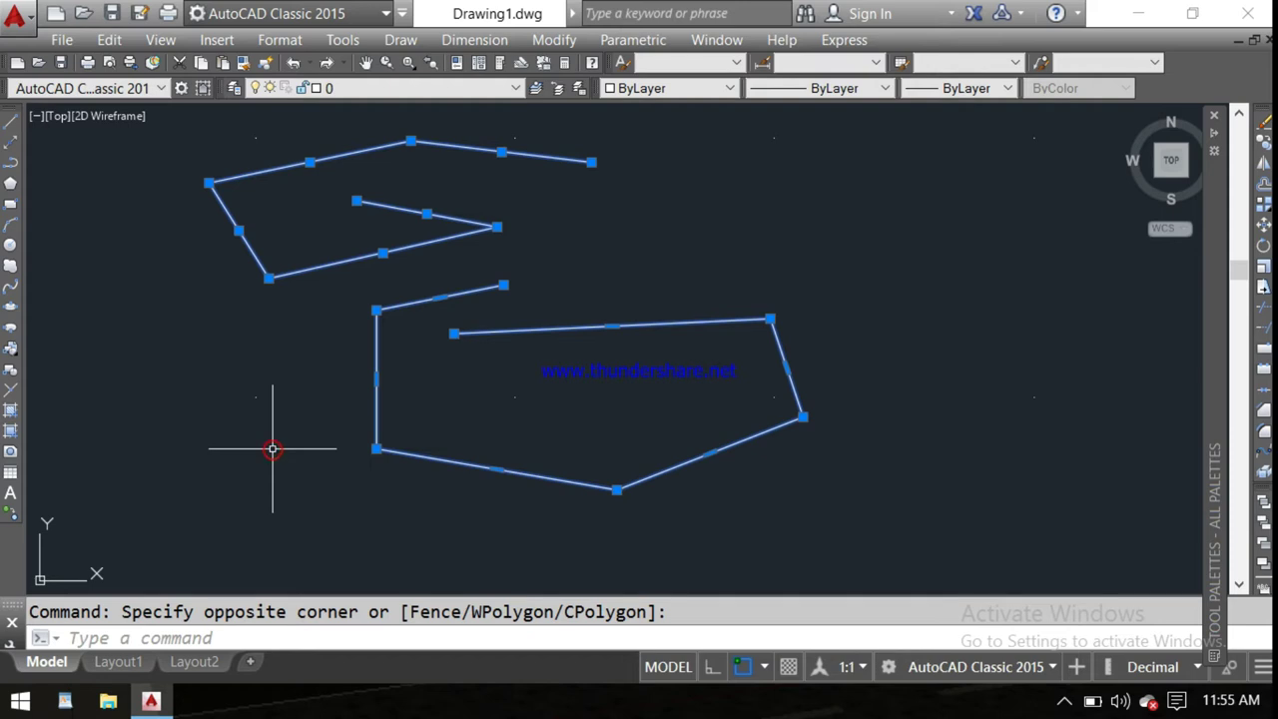
pyautogui.press('Delete')
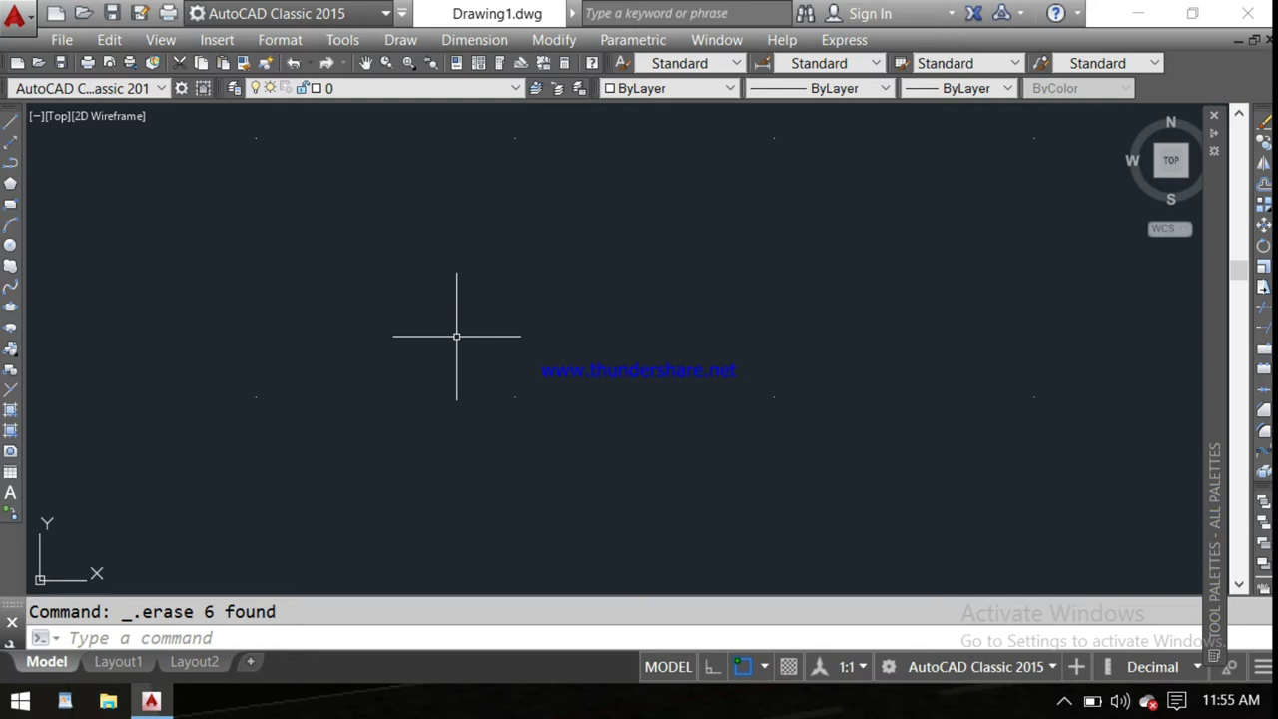
# Start a polyline with a short horizontal segment and switch it to arc mode.
pyautogui.click(10, 162)
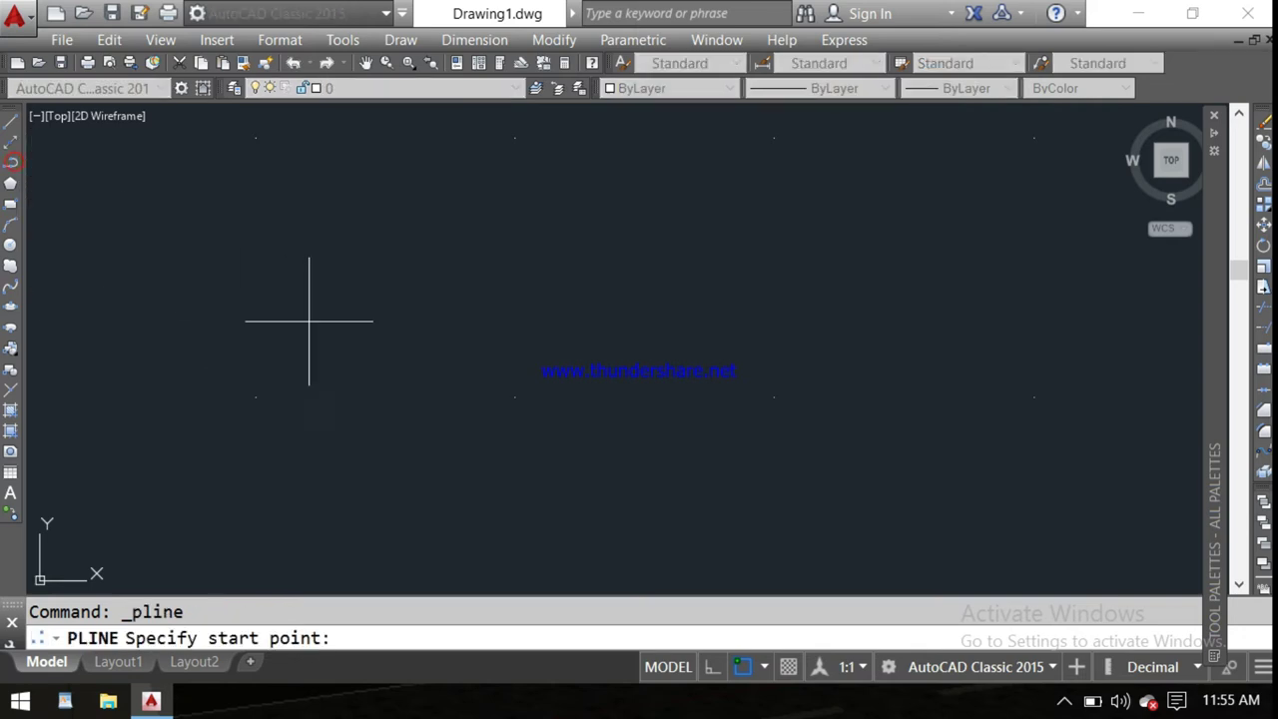
pyautogui.click(394, 297)
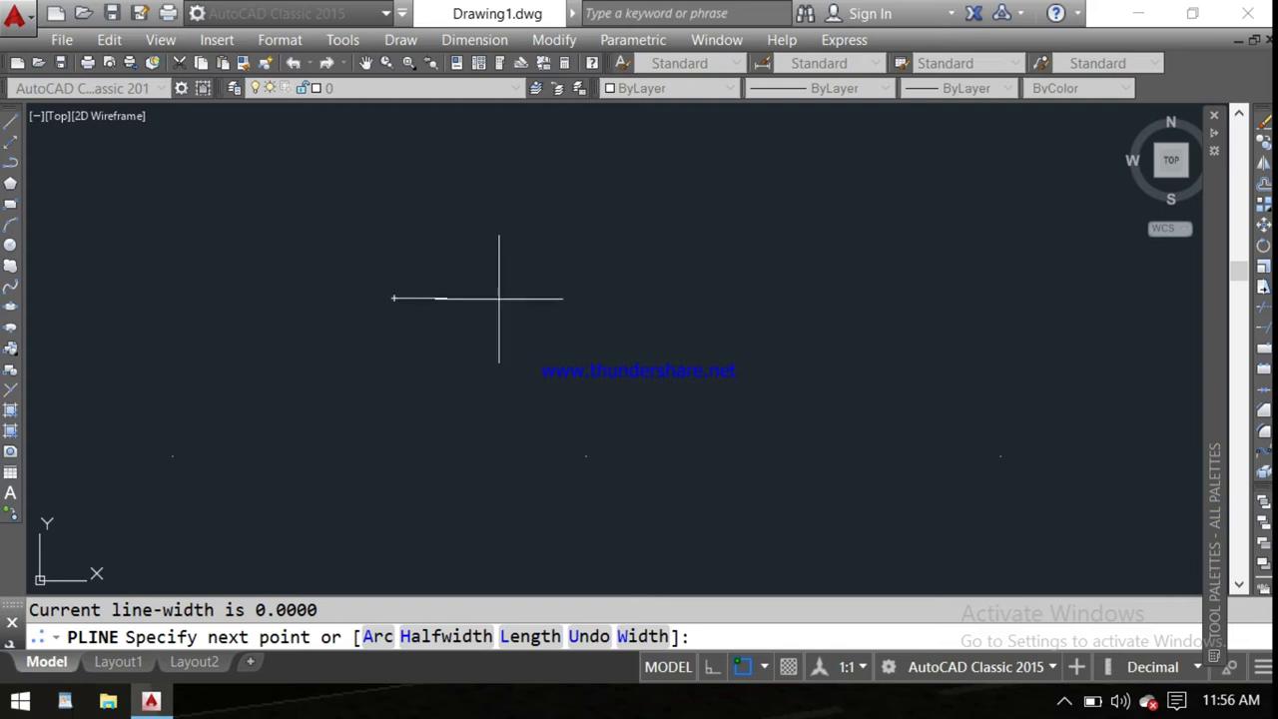
pyautogui.click(499, 297)
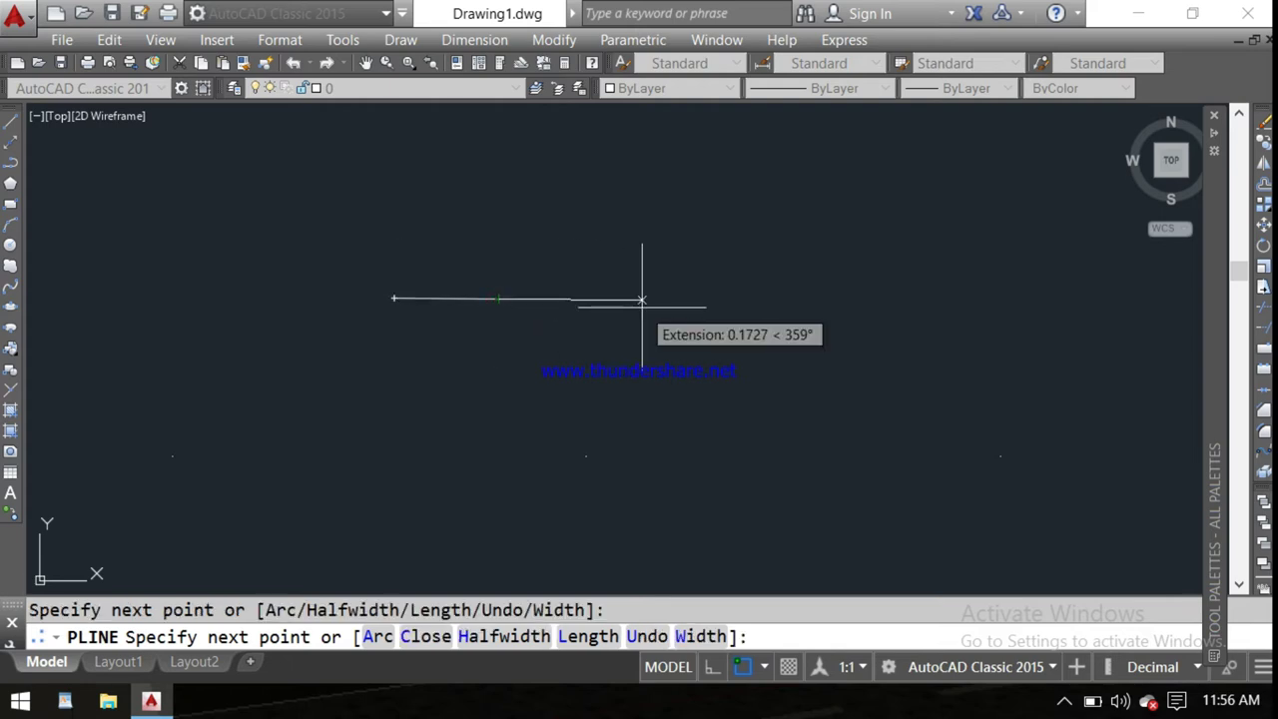
pyautogui.rightClick(506, 299)
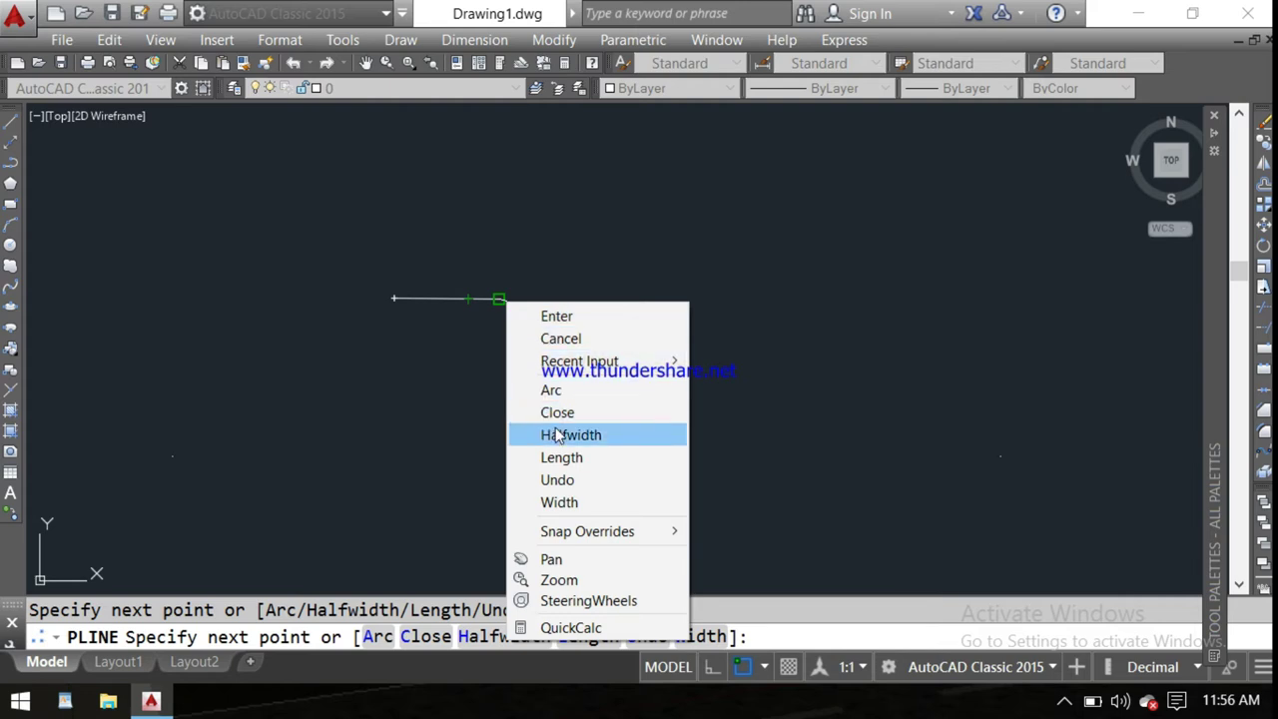
pyautogui.click(552, 390)
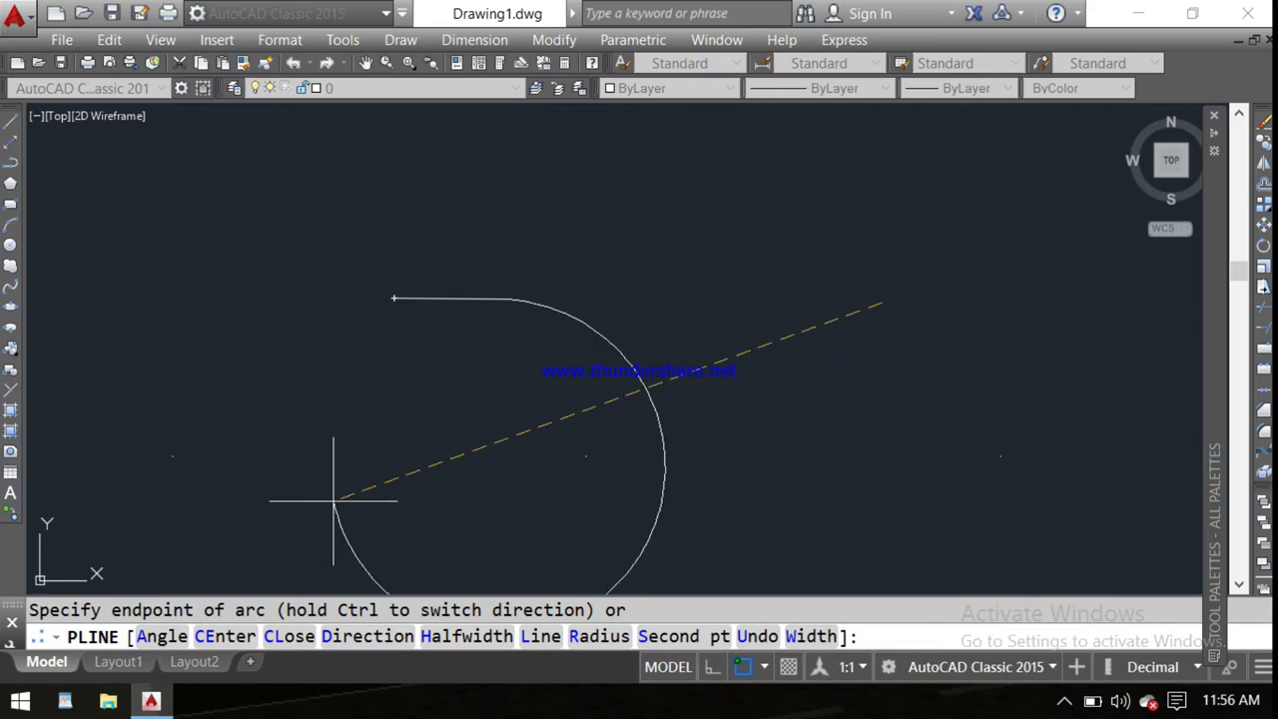
# Place the large arc's endpoint so it loops almost fully around the start.
pyautogui.click(439, 487)
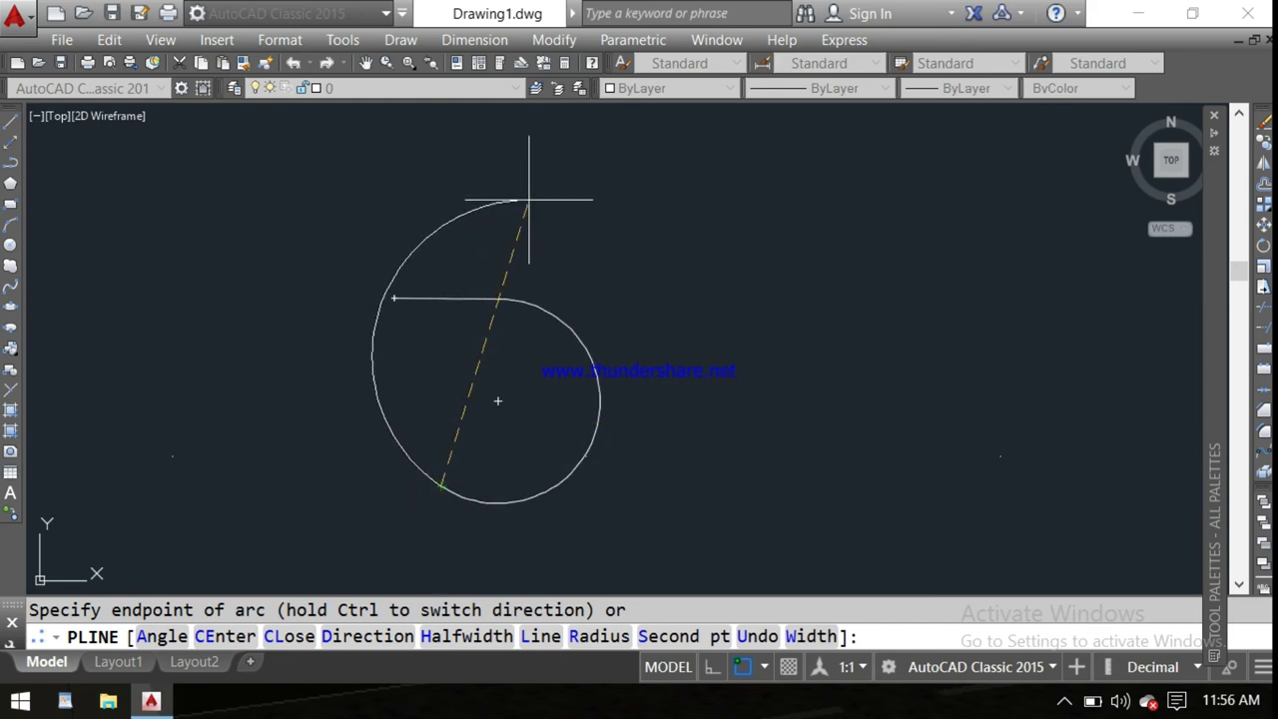
pyautogui.rightClick(543, 187)
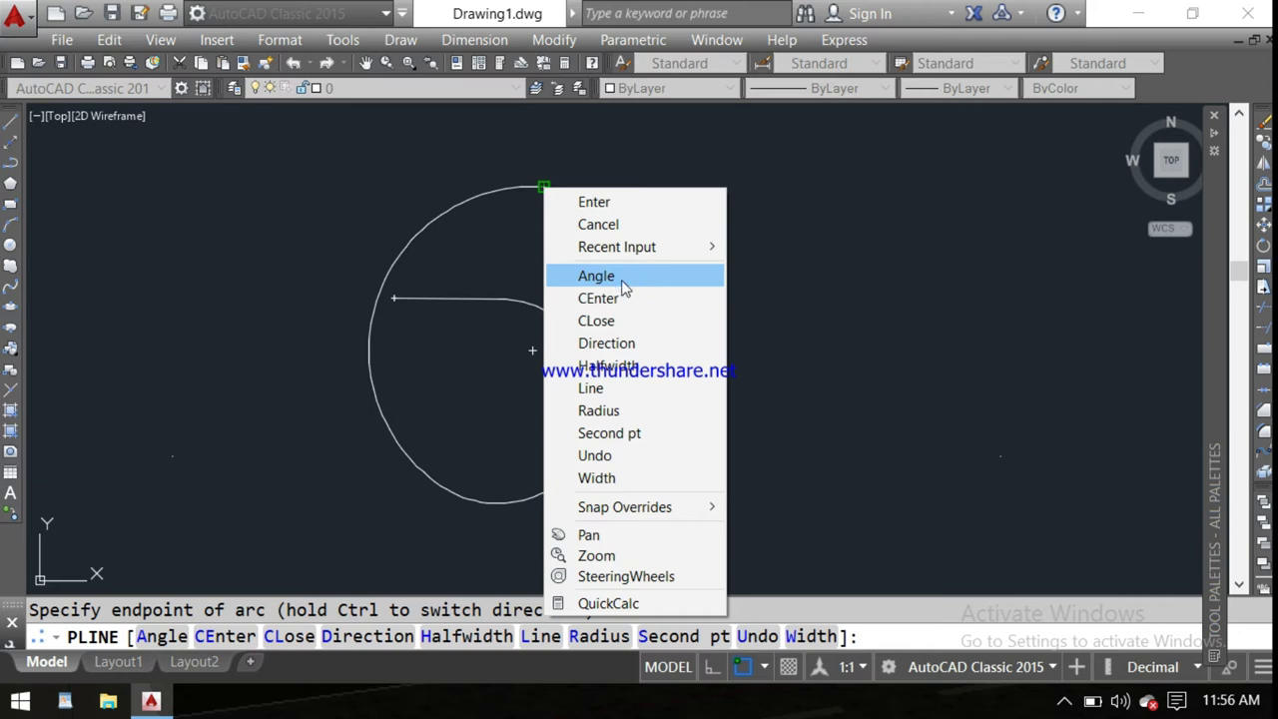
# Set the next arc's included angle to 45°.
pyautogui.click(626, 284)
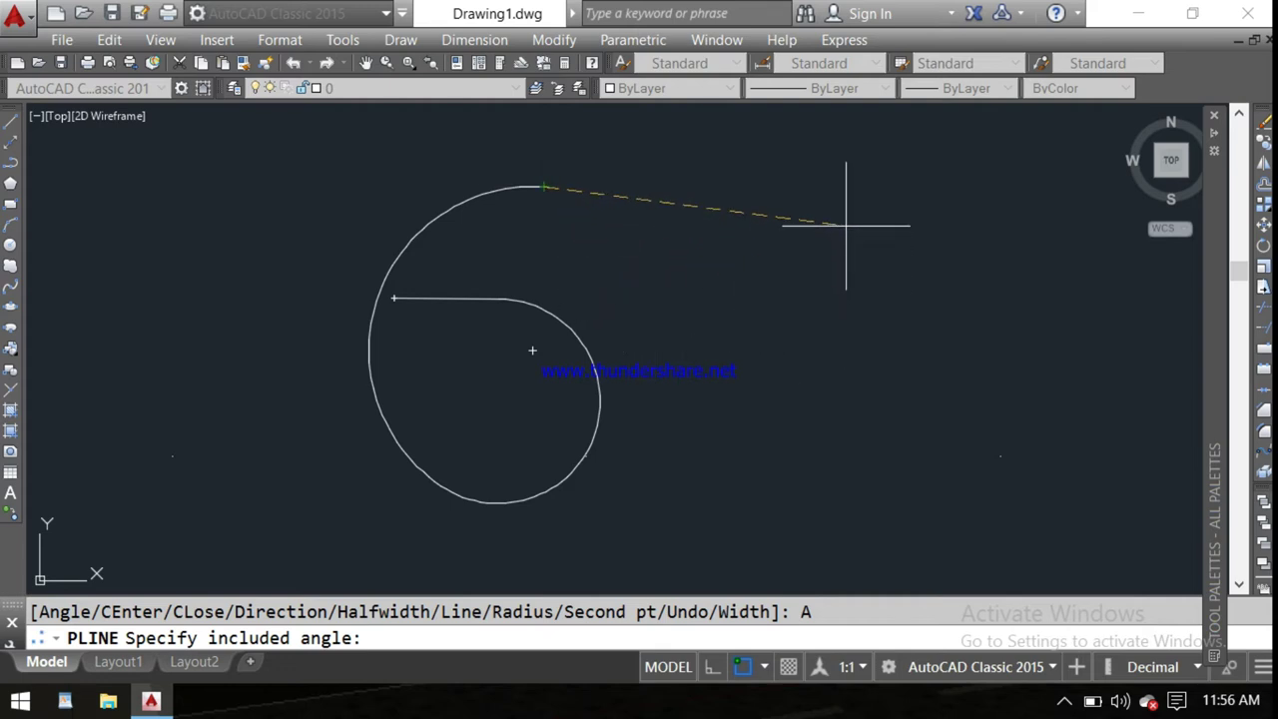
pyautogui.click(616, 638)
pyautogui.write('45')
pyautogui.press('Return')
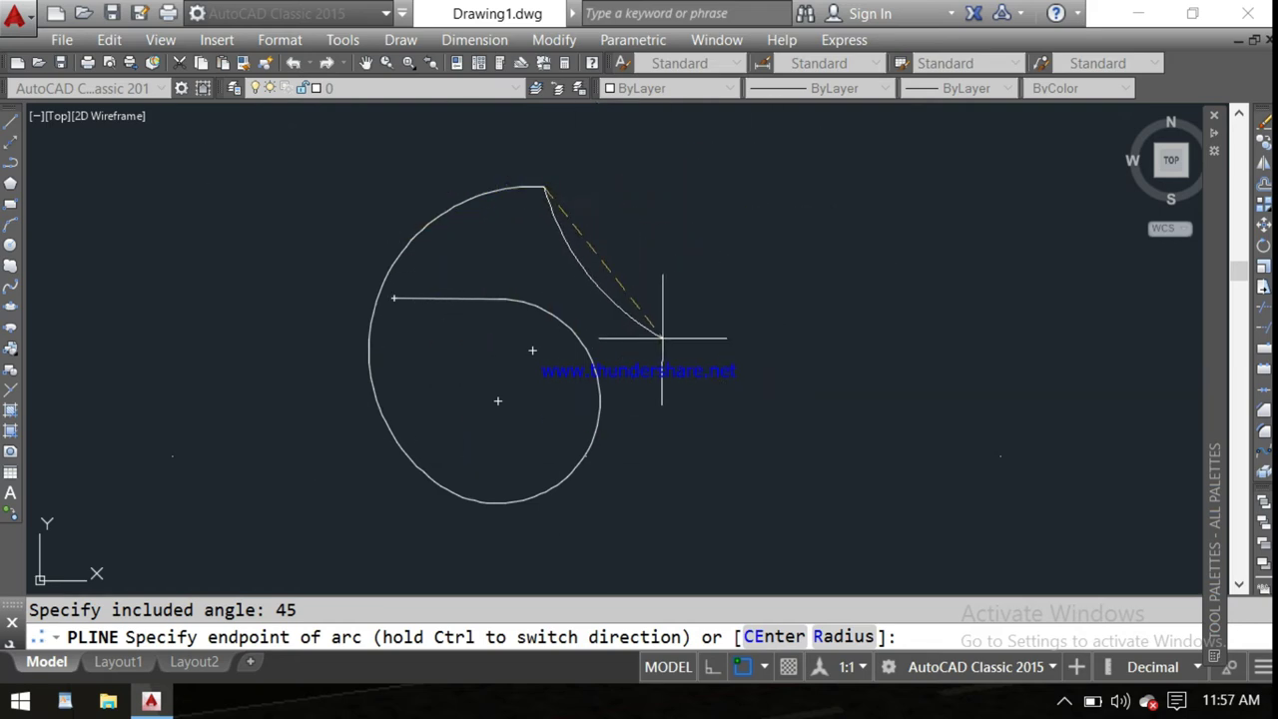
pyautogui.scroll(2, 662, 298)
pyautogui.scroll(-4, 663, 298)
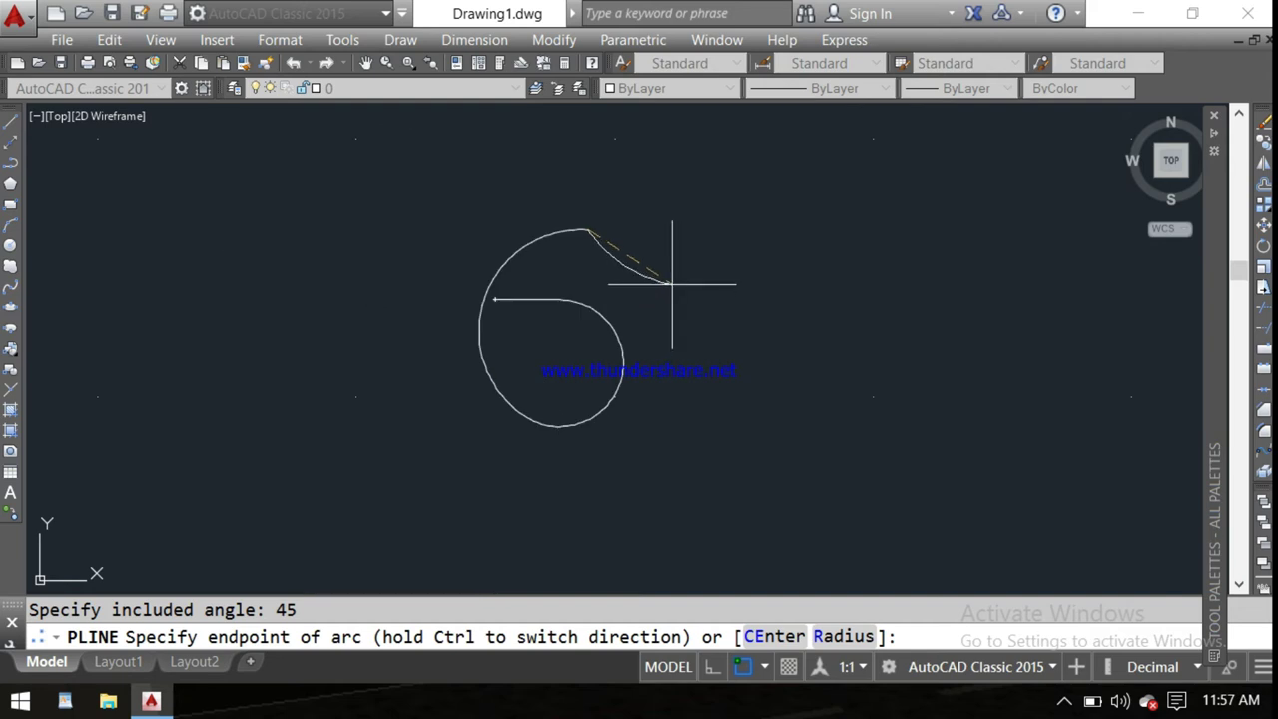
pyautogui.rightClick(671, 283)
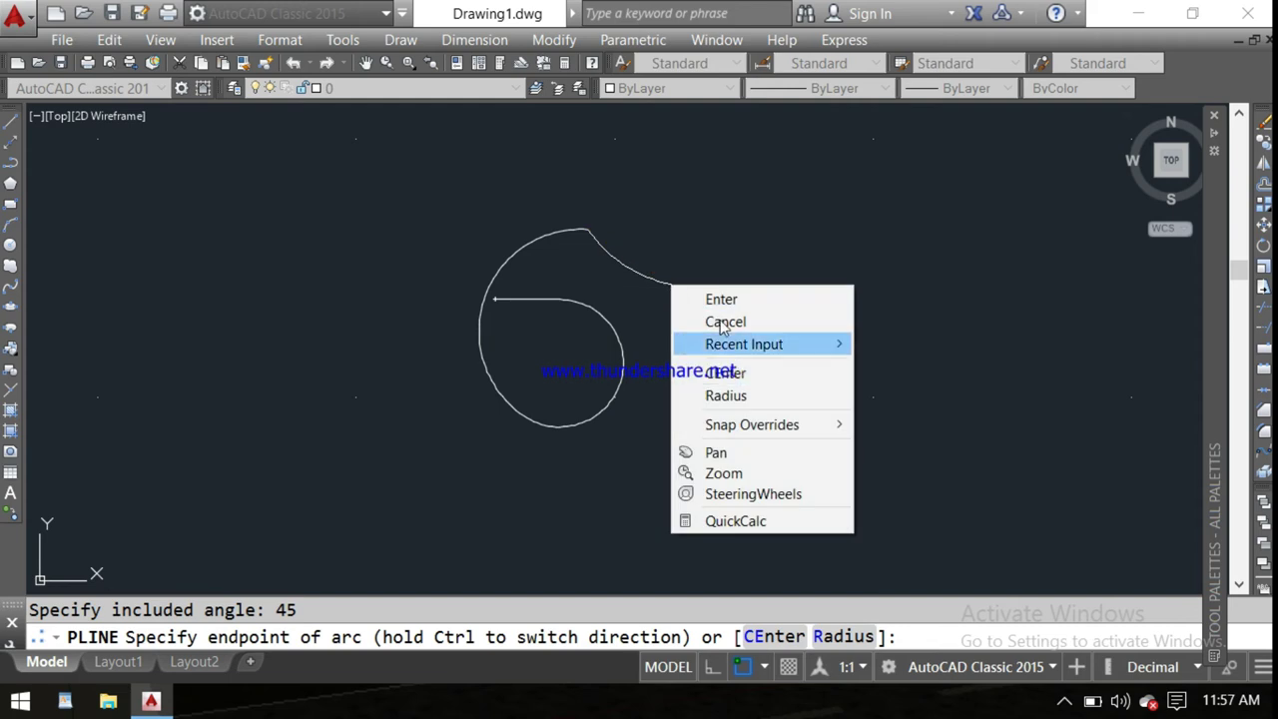
# Finish the 45° arc, then add a small arc around a picked centre point.
pyautogui.click(677, 230)
pyautogui.click(677, 229)
pyautogui.rightClick(661, 240)
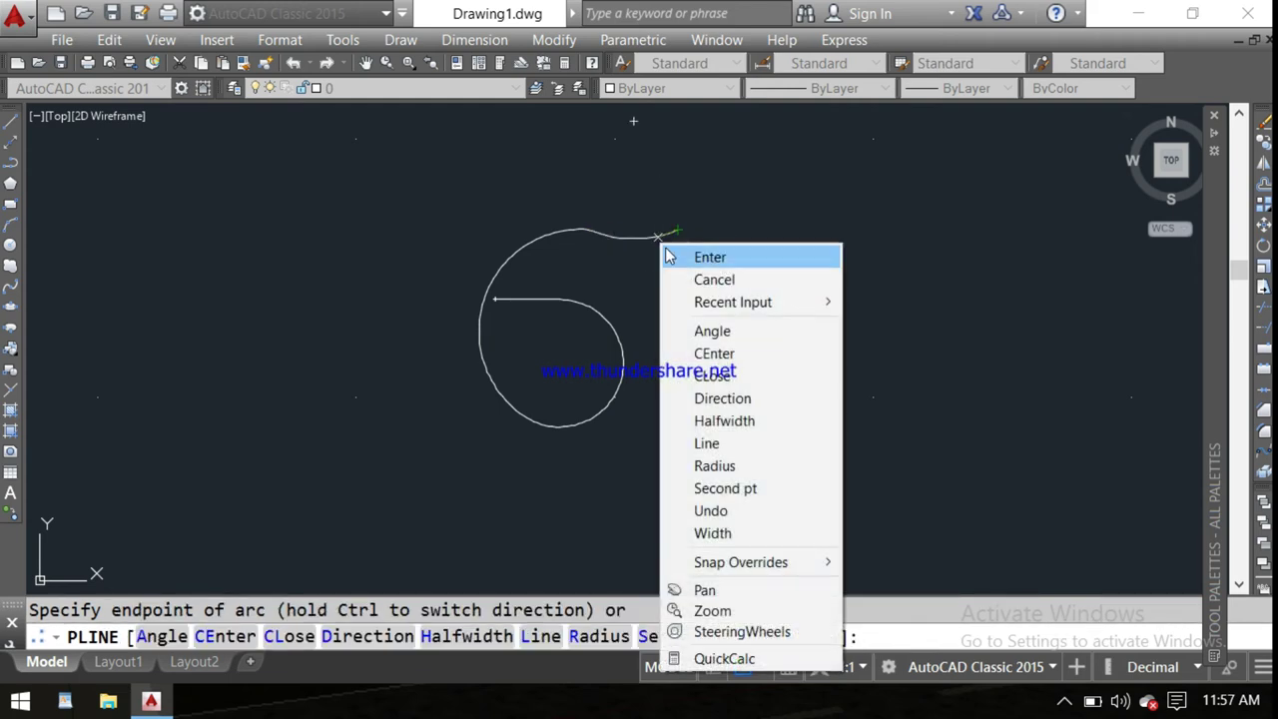
pyautogui.click(715, 354)
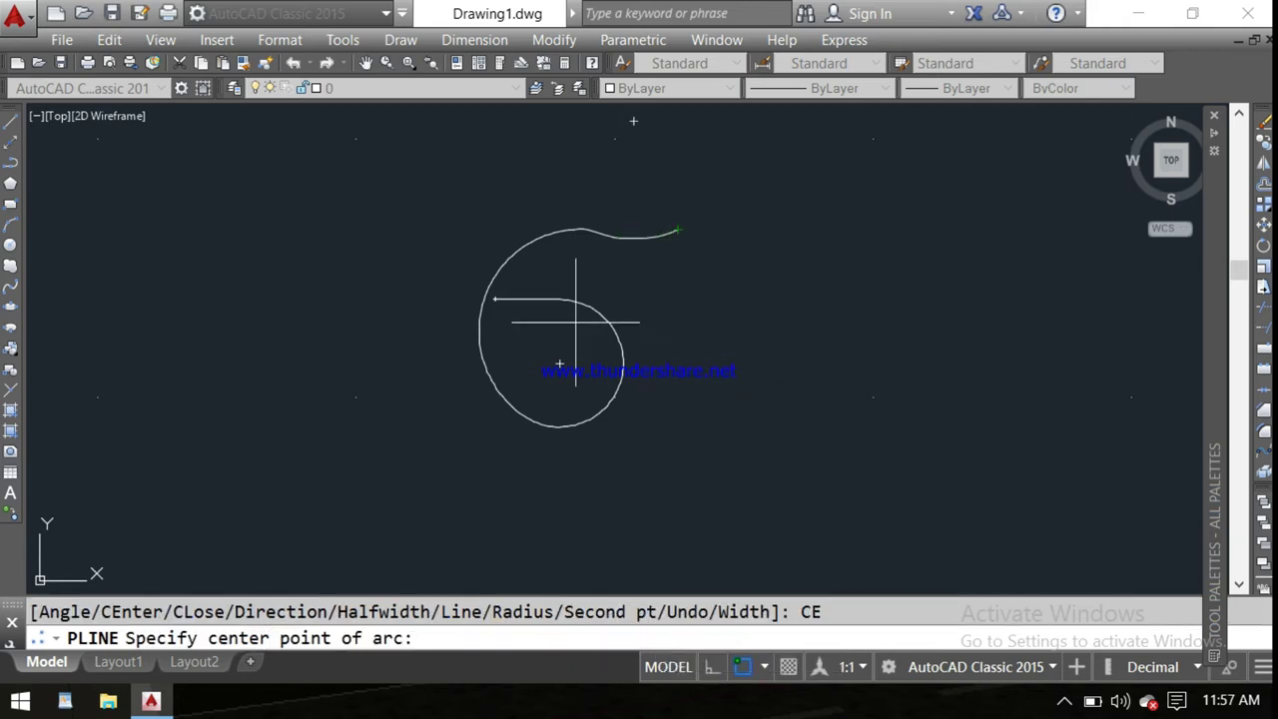
pyautogui.click(632, 237)
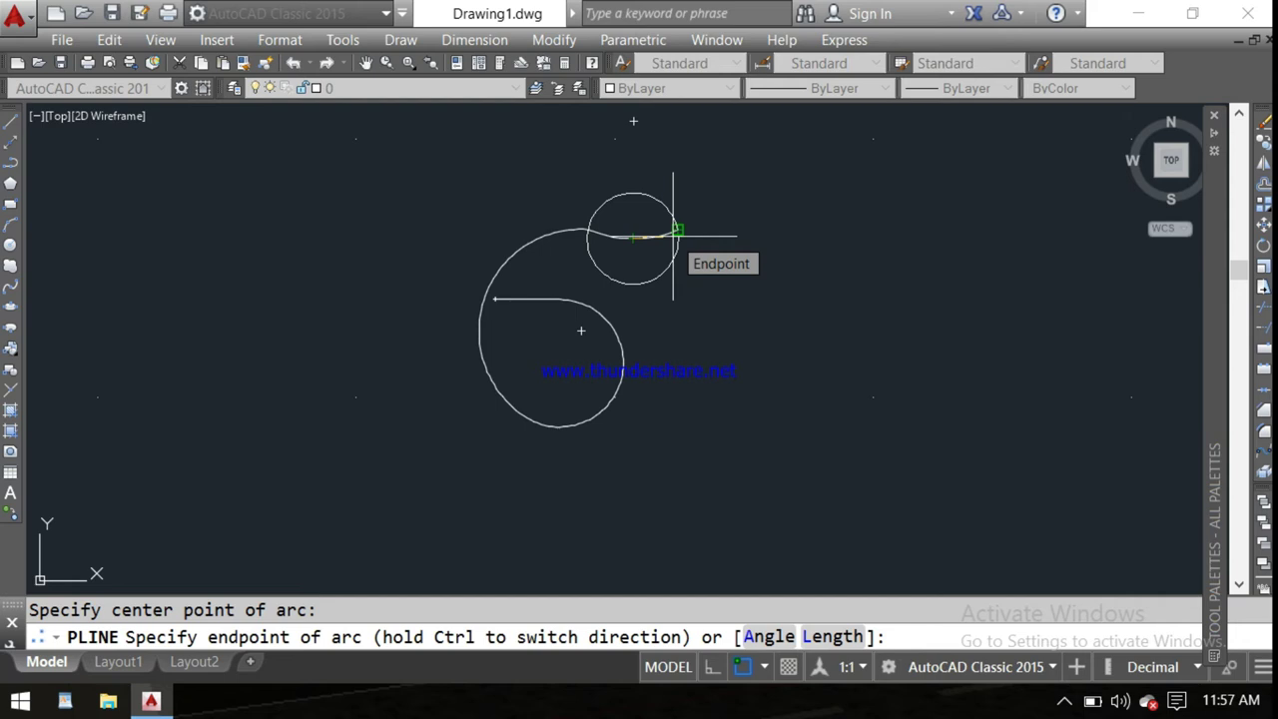
pyautogui.rightClick(675, 235)
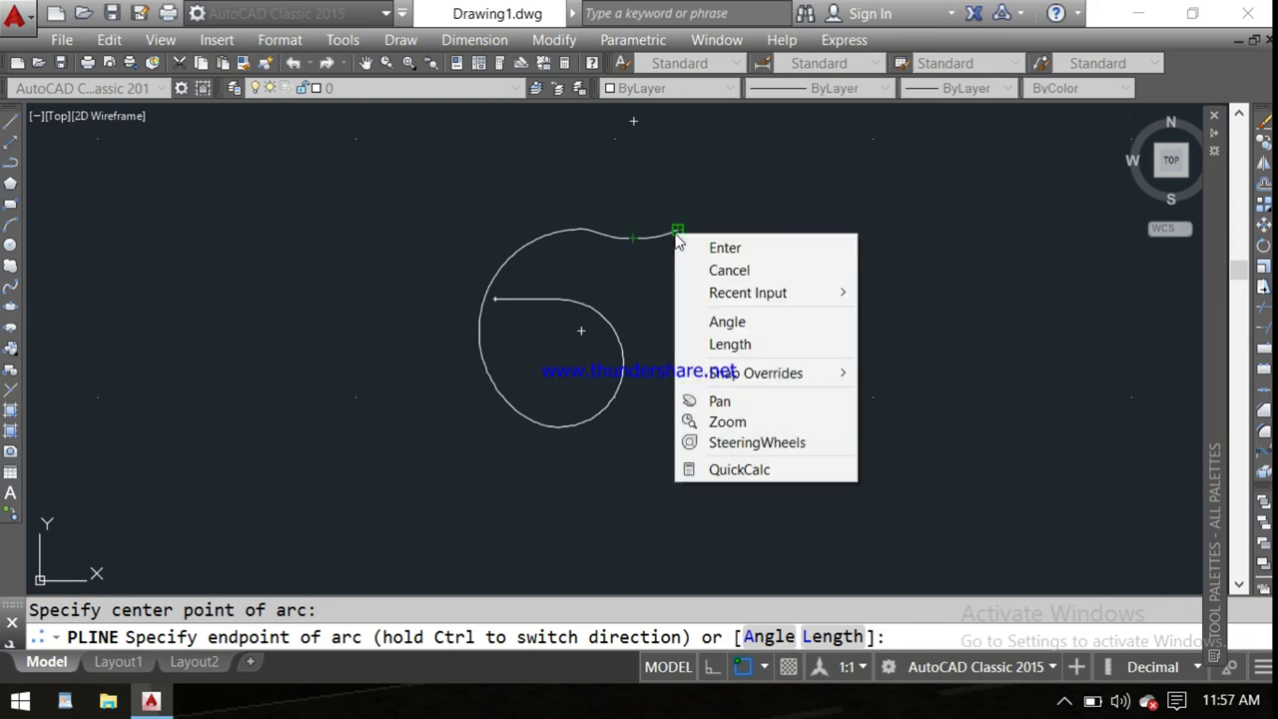
pyautogui.click(651, 289)
pyautogui.rightClick(653, 287)
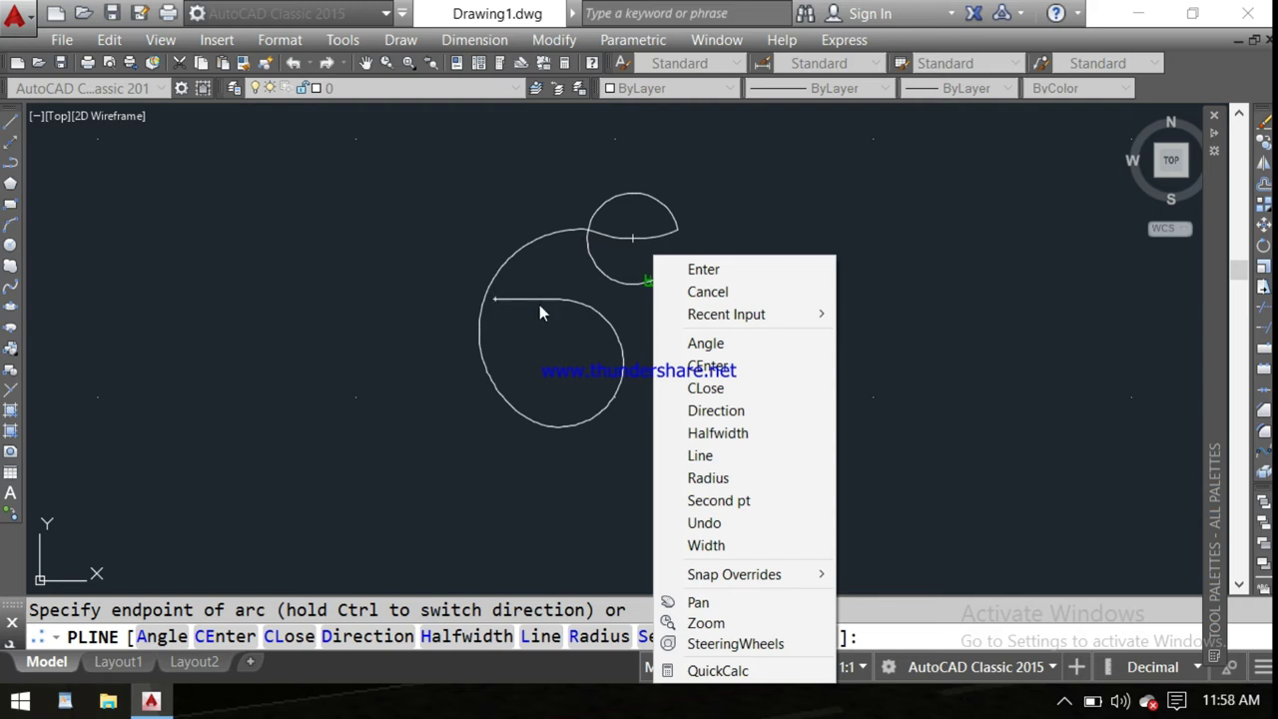
# Close the polyline back to its start with an arc, then select the curled outline.
pyautogui.click(709, 389)
pyautogui.scroll(-1, 811, 300)
pyautogui.scroll(-2, 811, 299)
pyautogui.scroll(-1, 779, 350)
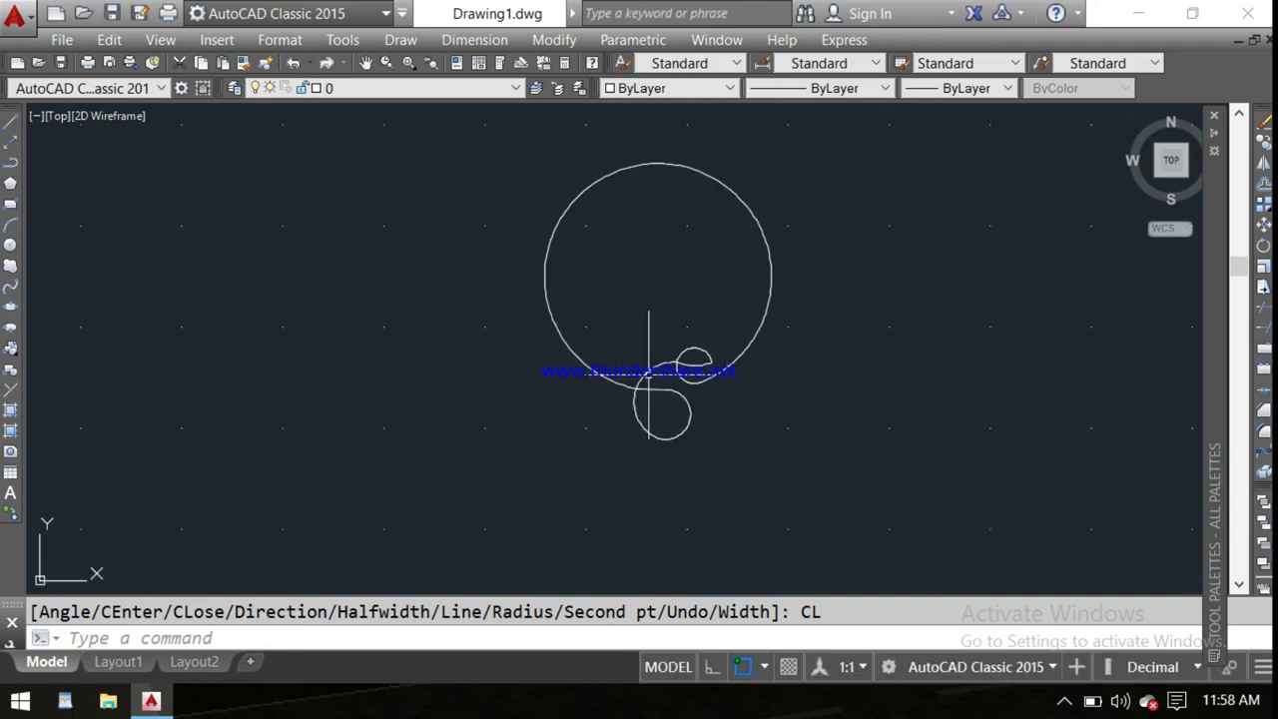
pyautogui.scroll(5, 736, 360)
pyautogui.moveTo(713, 362); pyautogui.dragTo(710, 231, button='middle')
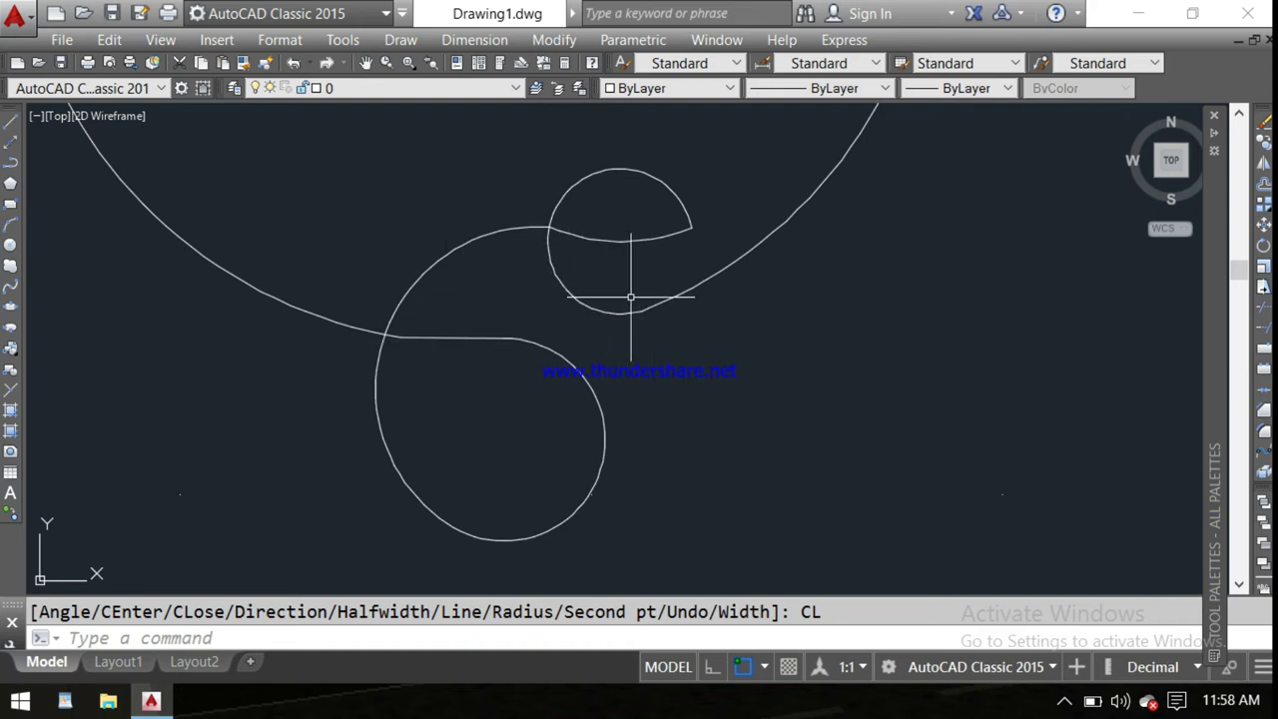
pyautogui.scroll(-2, 423, 265)
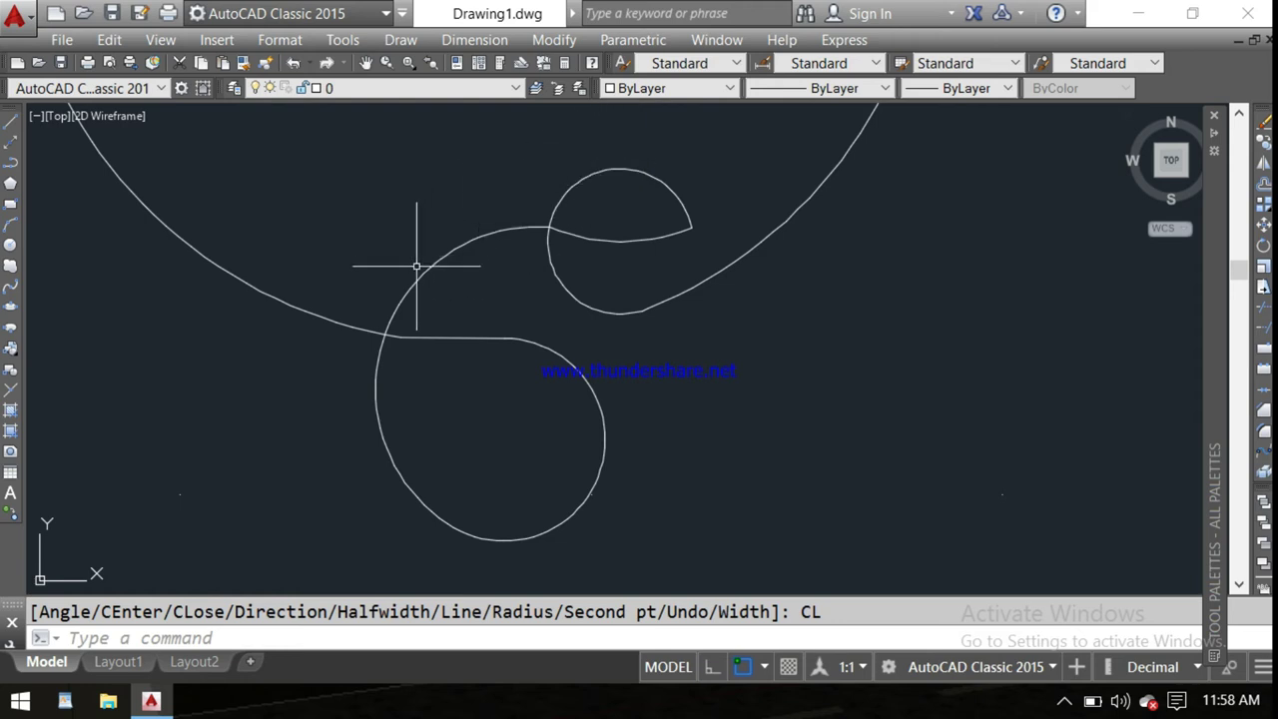
pyautogui.scroll(-2, 448, 271)
pyautogui.moveTo(469, 240)
pyautogui.mouseDown(button='middle')
pyautogui.moveTo(536, 303)
pyautogui.moveTo(547, 340)
pyautogui.mouseUp(button='middle')
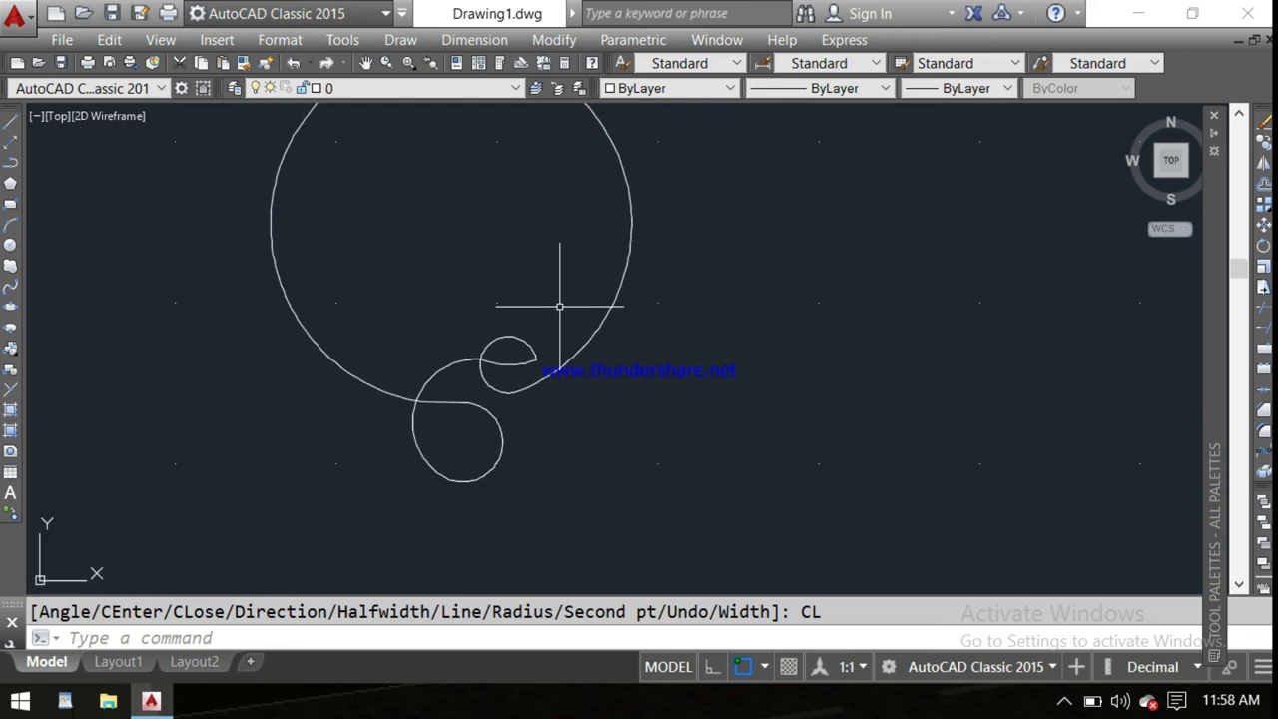
pyautogui.press('Return')
pyautogui.click(527, 349)
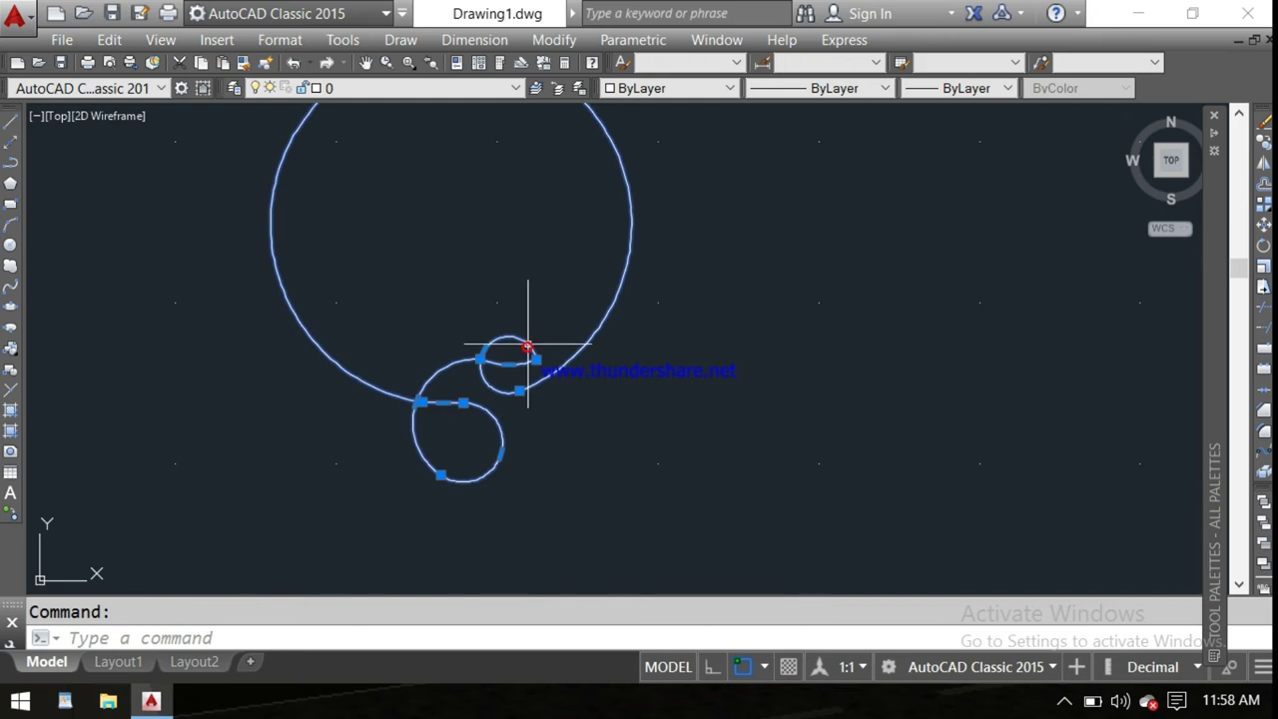
# Erase the looped polyline and start a new polyline with a vertical first segment.
pyautogui.press('Delete')
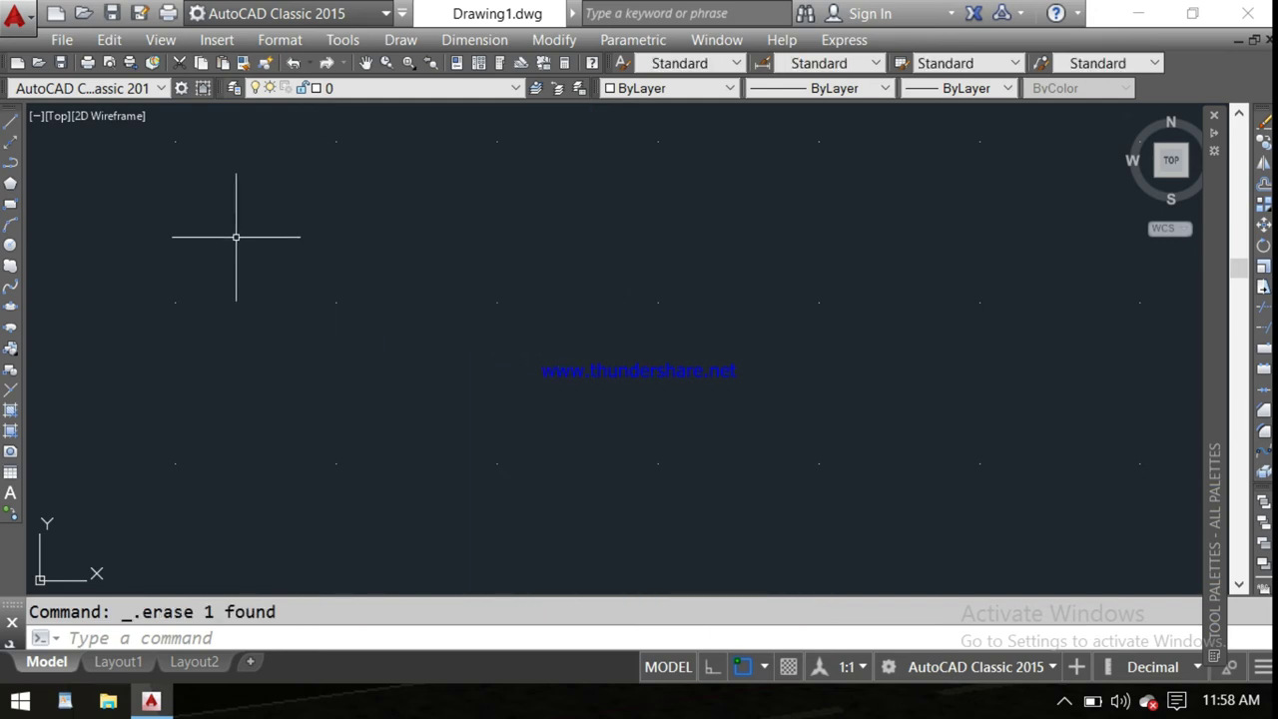
pyautogui.click(12, 163)
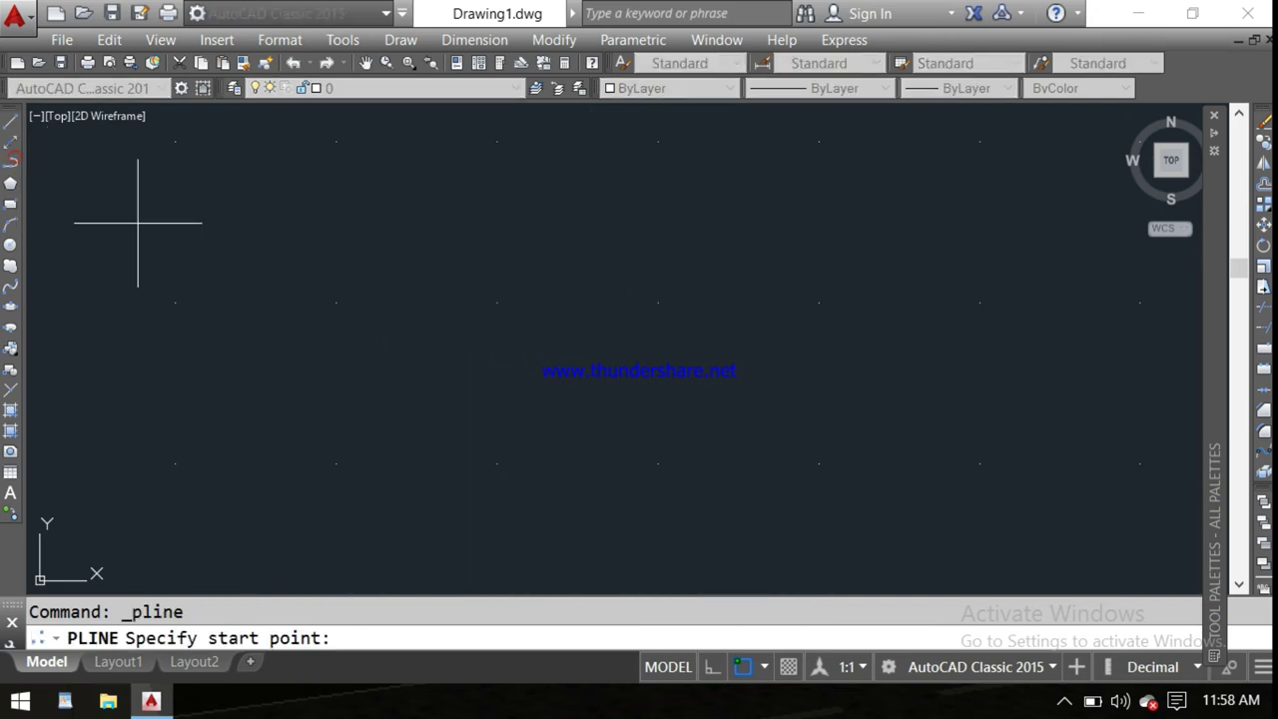
pyautogui.click(457, 275)
pyautogui.click(462, 385)
# Add a 5-unit segment using the polyline Length option.
pyautogui.rightClick(369, 351)
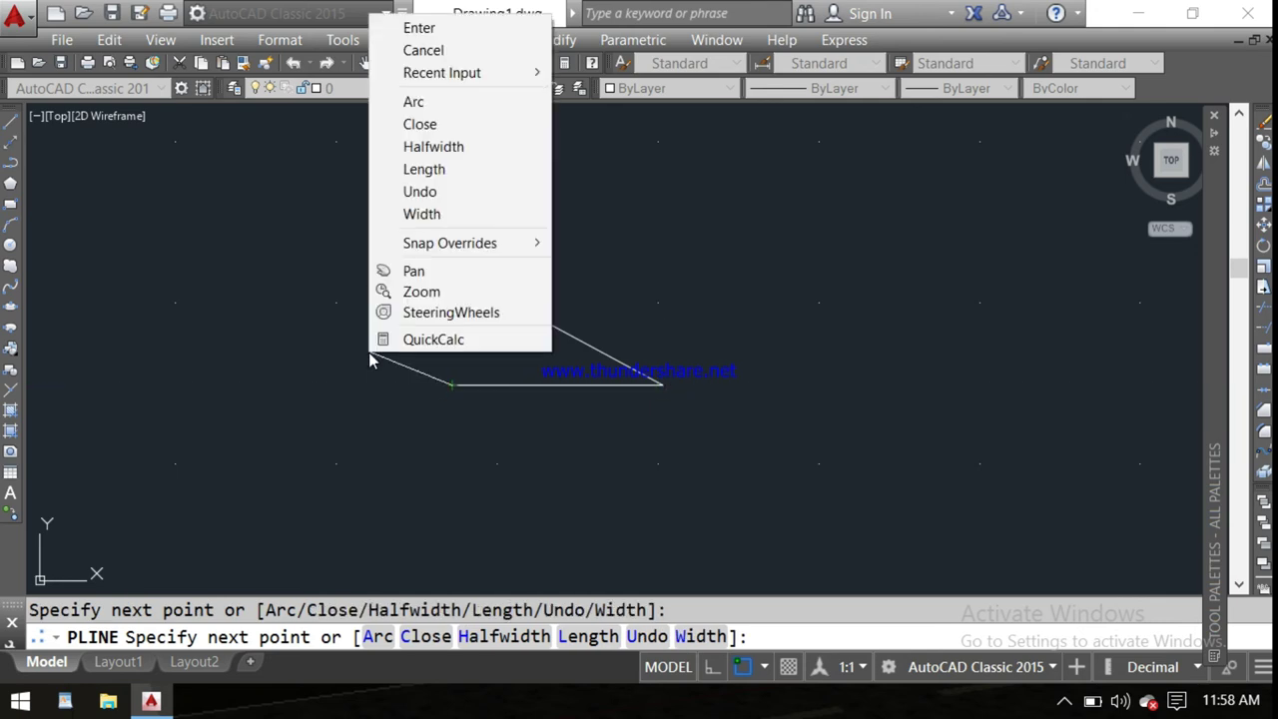
pyautogui.click(442, 172)
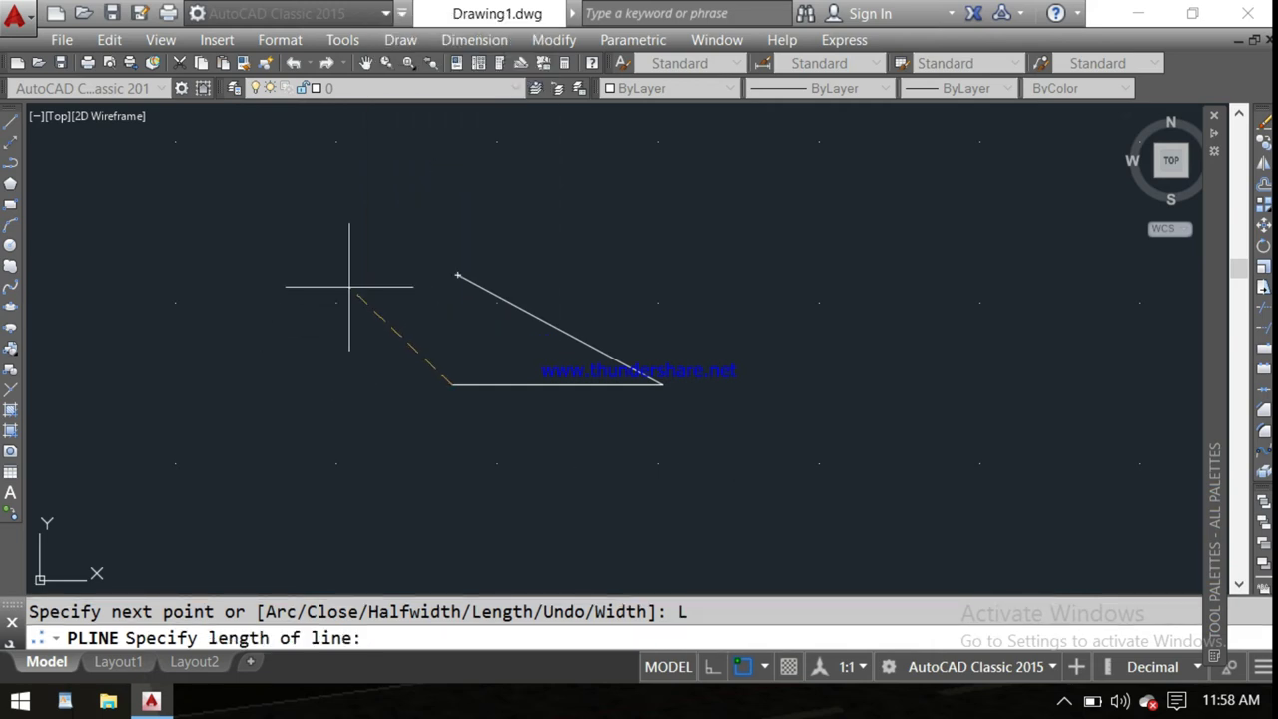
pyautogui.write('5')
pyautogui.press('Return')
pyautogui.scroll(-4, 422, 242)
pyautogui.moveTo(423, 242)
pyautogui.mouseDown(button='middle')
pyautogui.moveTo(650, 276)
pyautogui.moveTo(889, 266)
pyautogui.mouseUp(button='middle')
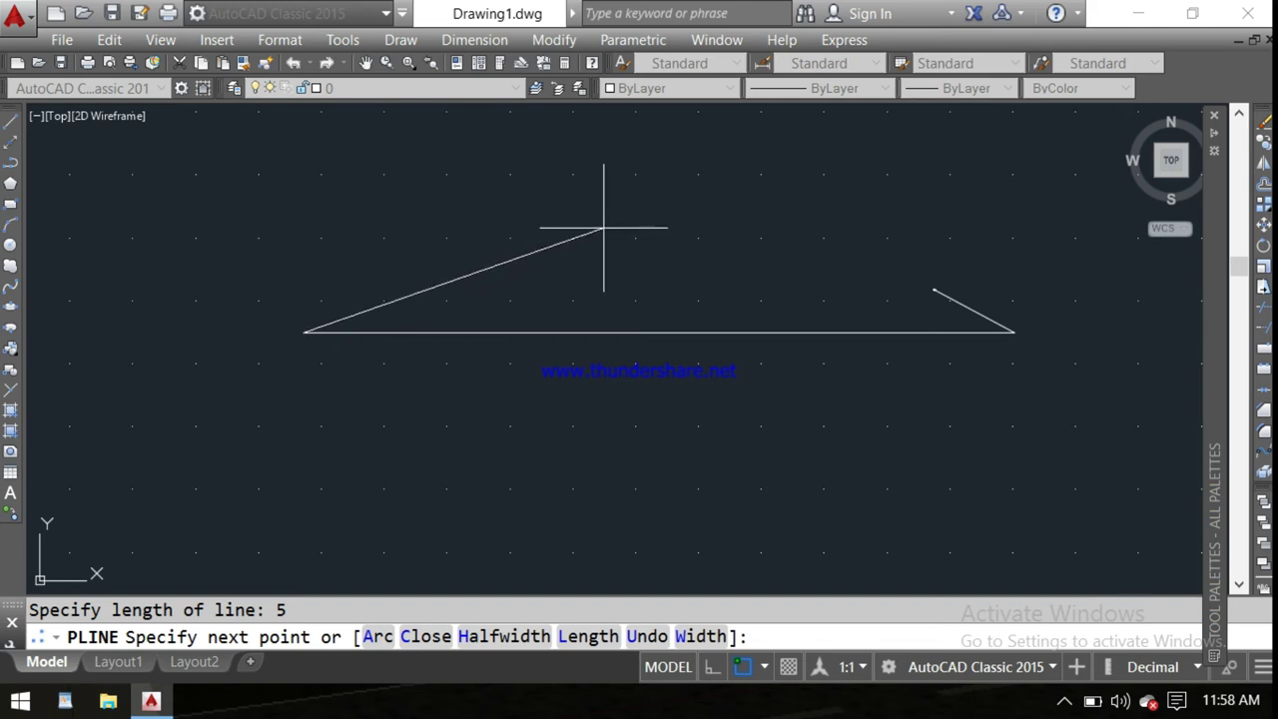
pyautogui.press('Return')
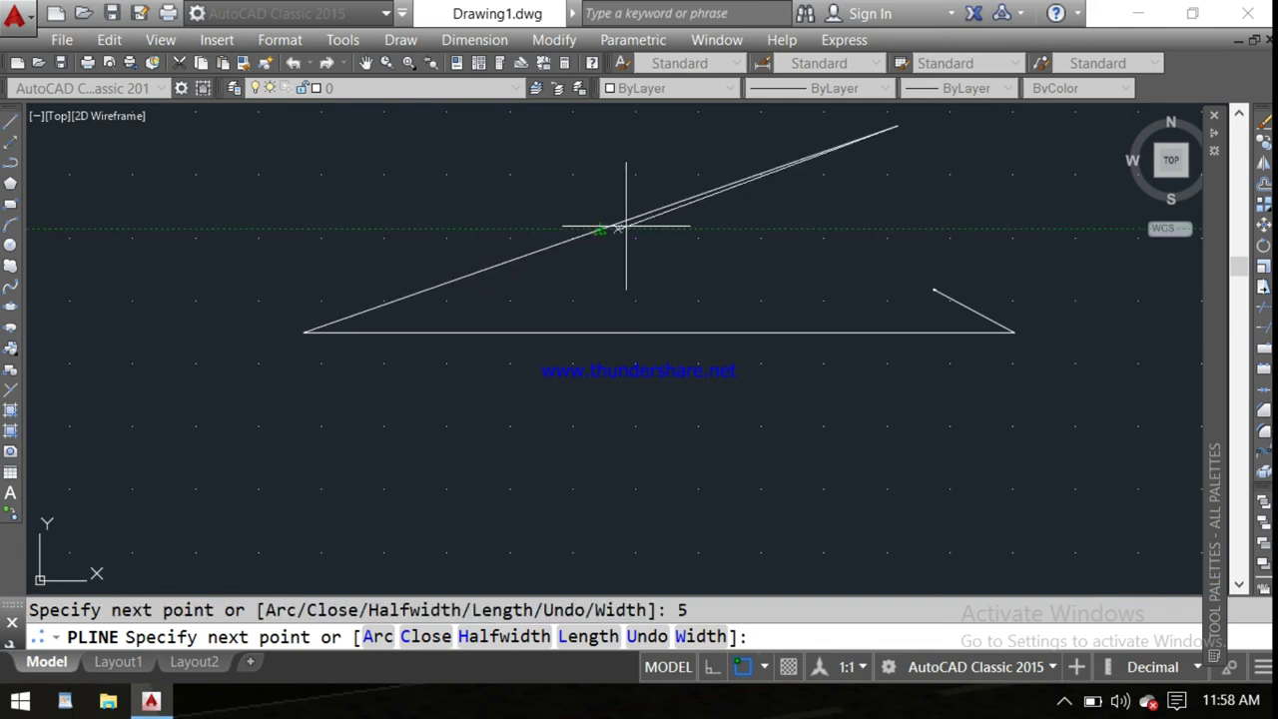
# Add the next zigzag segment to complete the Z shape.
pyautogui.scroll(-2, 947, 195)
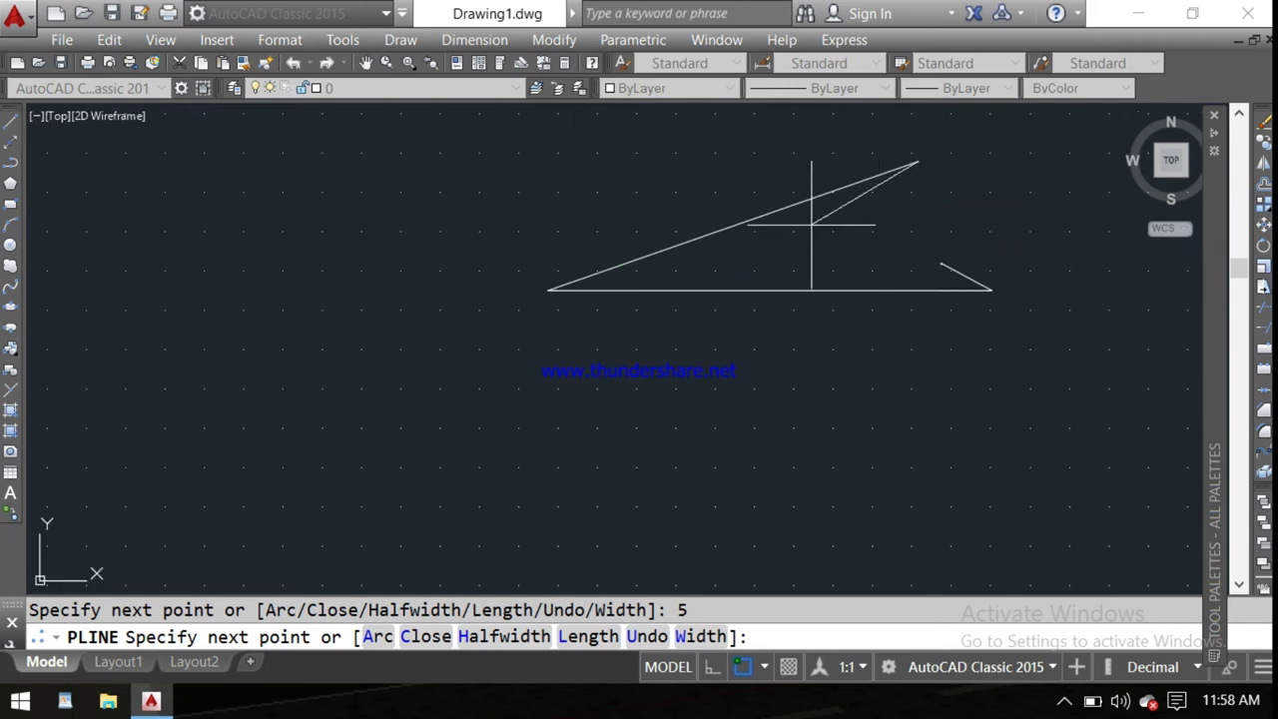
pyautogui.click(641, 157)
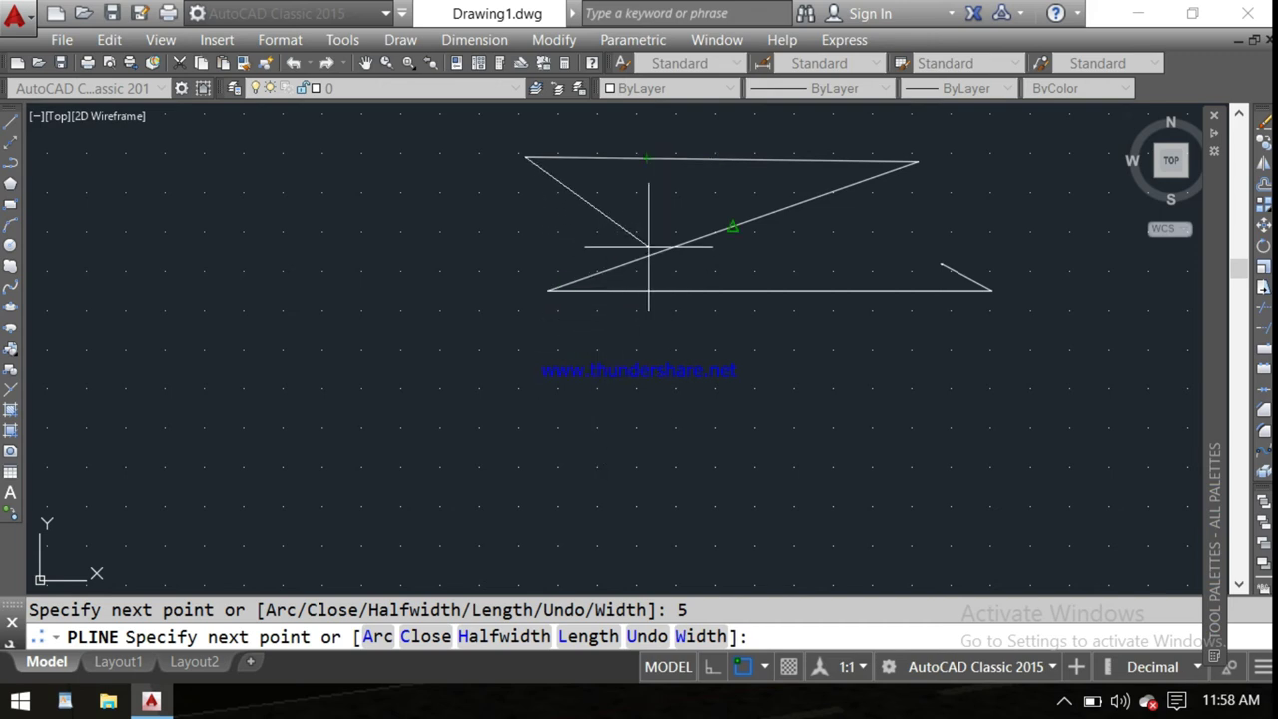
pyautogui.scroll(2, 654, 212)
pyautogui.moveTo(656, 206); pyautogui.dragTo(422, 367, button='middle')
pyautogui.scroll(-3, 449, 329)
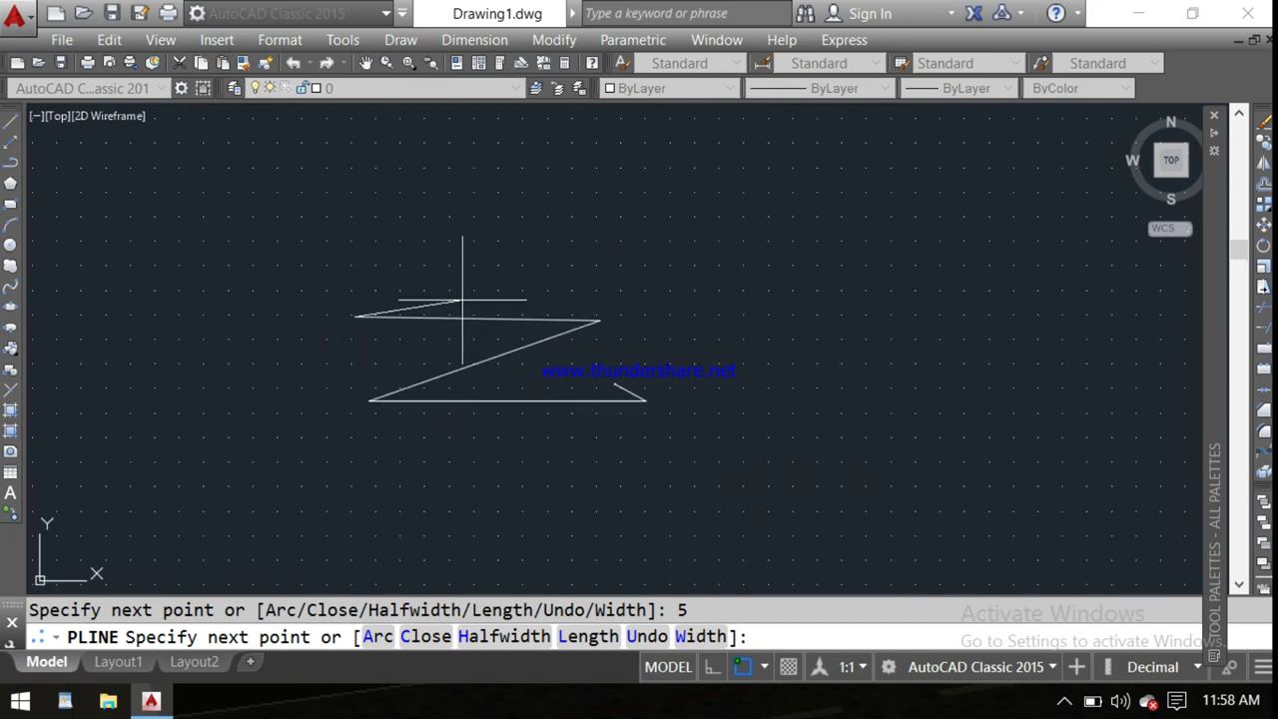
pyautogui.rightClick(533, 273)
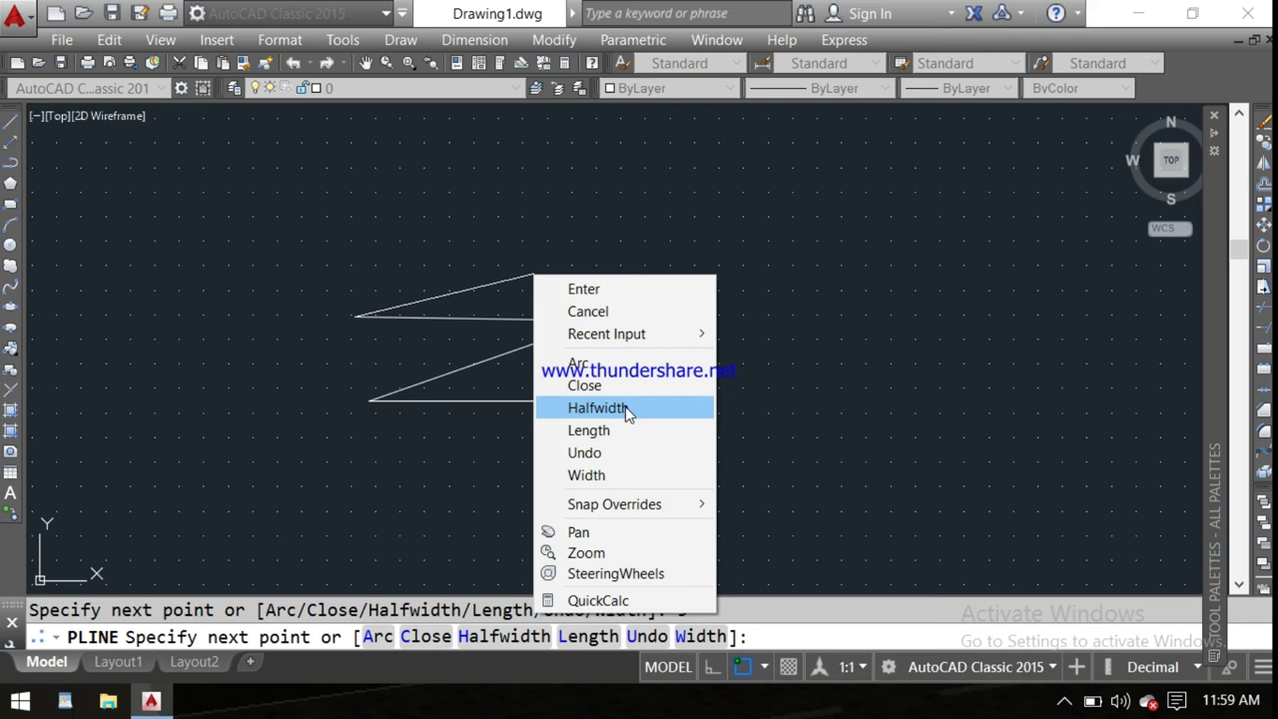
# Set the next segment's half-width to taper from 1 to 2.
pyautogui.click(625, 406)
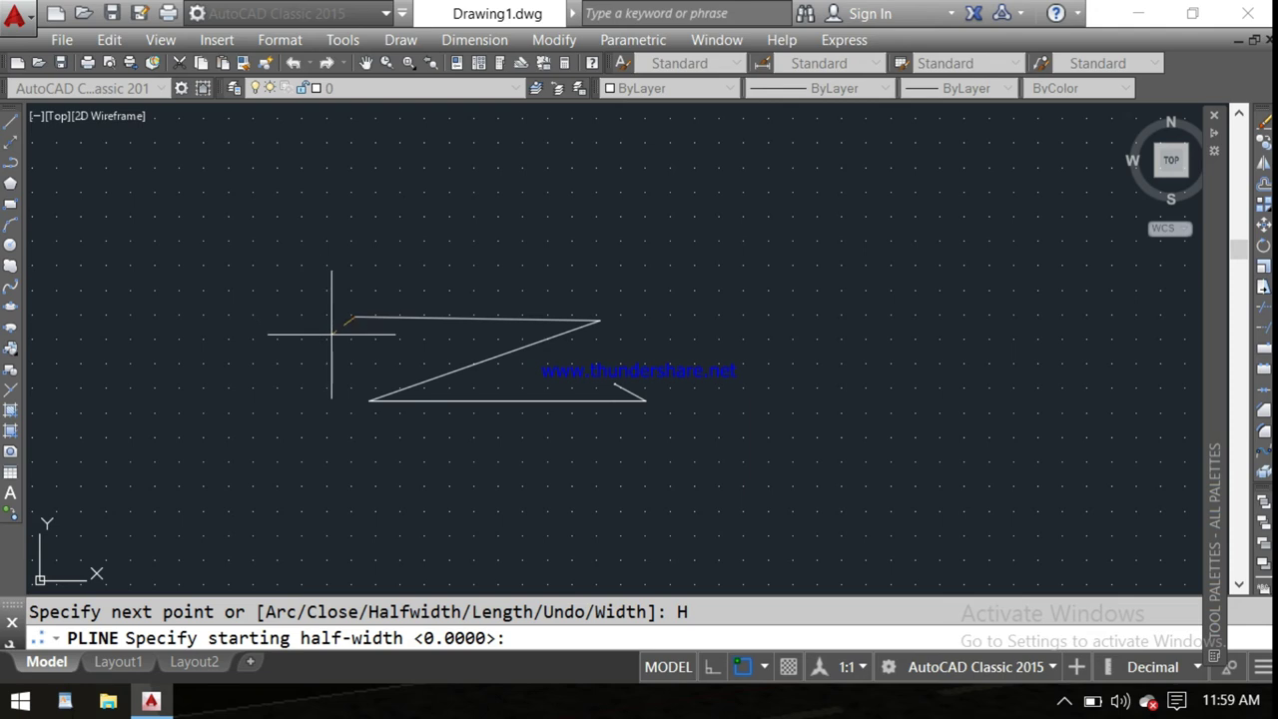
pyautogui.scroll(5, 347, 326)
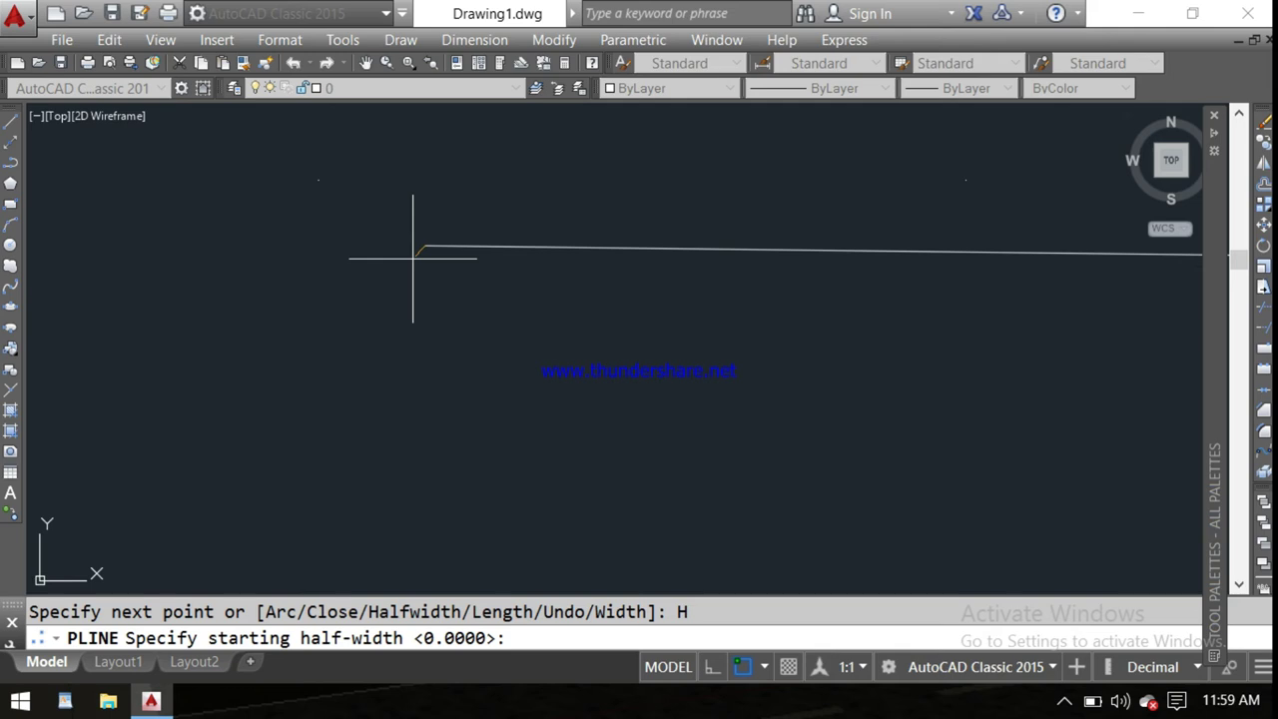
pyautogui.write('1')
pyautogui.press('Return')
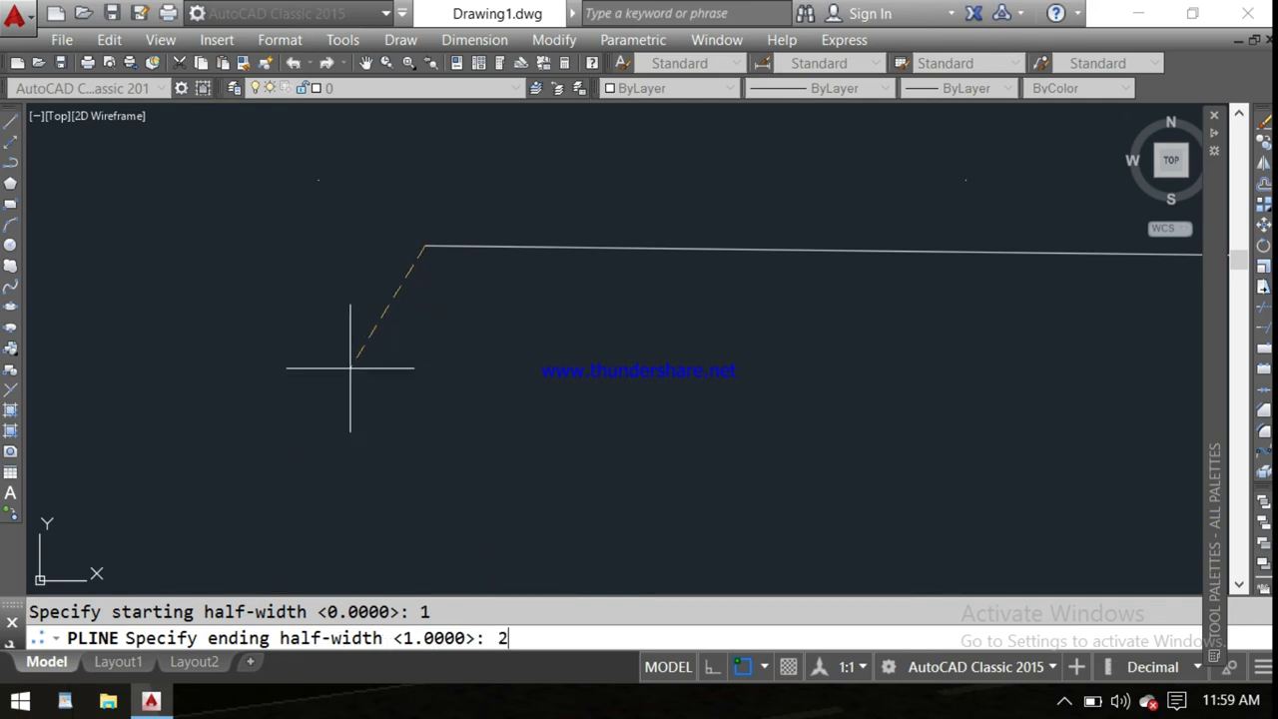
pyautogui.press('Return')
pyautogui.scroll(-1, 340, 350)
pyautogui.scroll(-2, 334, 342)
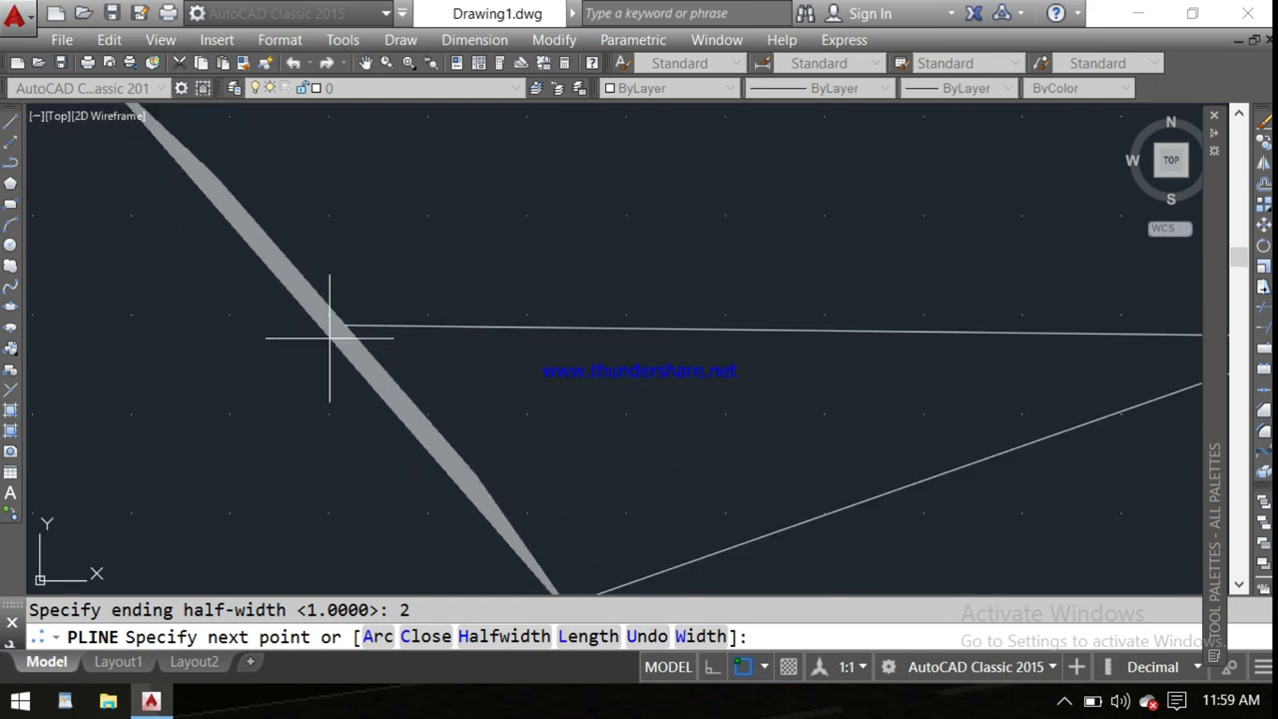
# Draw four wide-band polyline segments across the drawing.
pyautogui.scroll(-3, 334, 339)
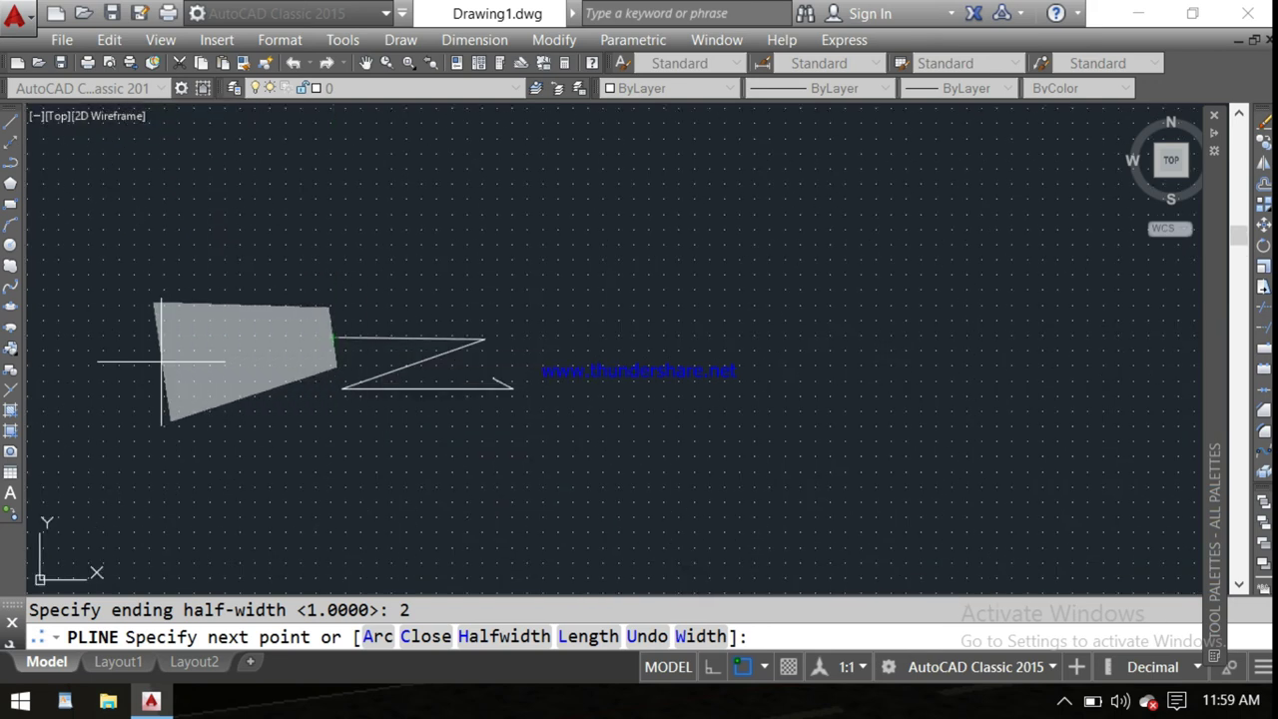
pyautogui.scroll(-2, 161, 361)
pyautogui.moveTo(160, 362); pyautogui.dragTo(649, 369, button='middle')
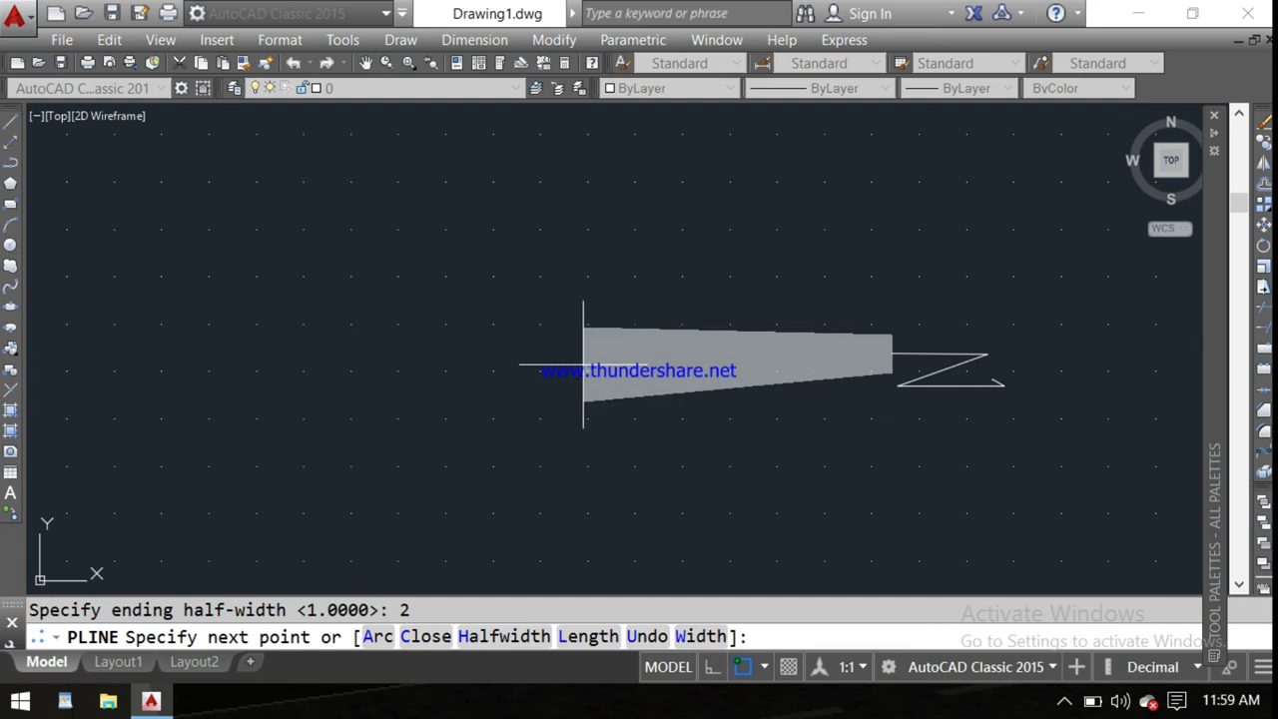
pyautogui.scroll(-2, 395, 374)
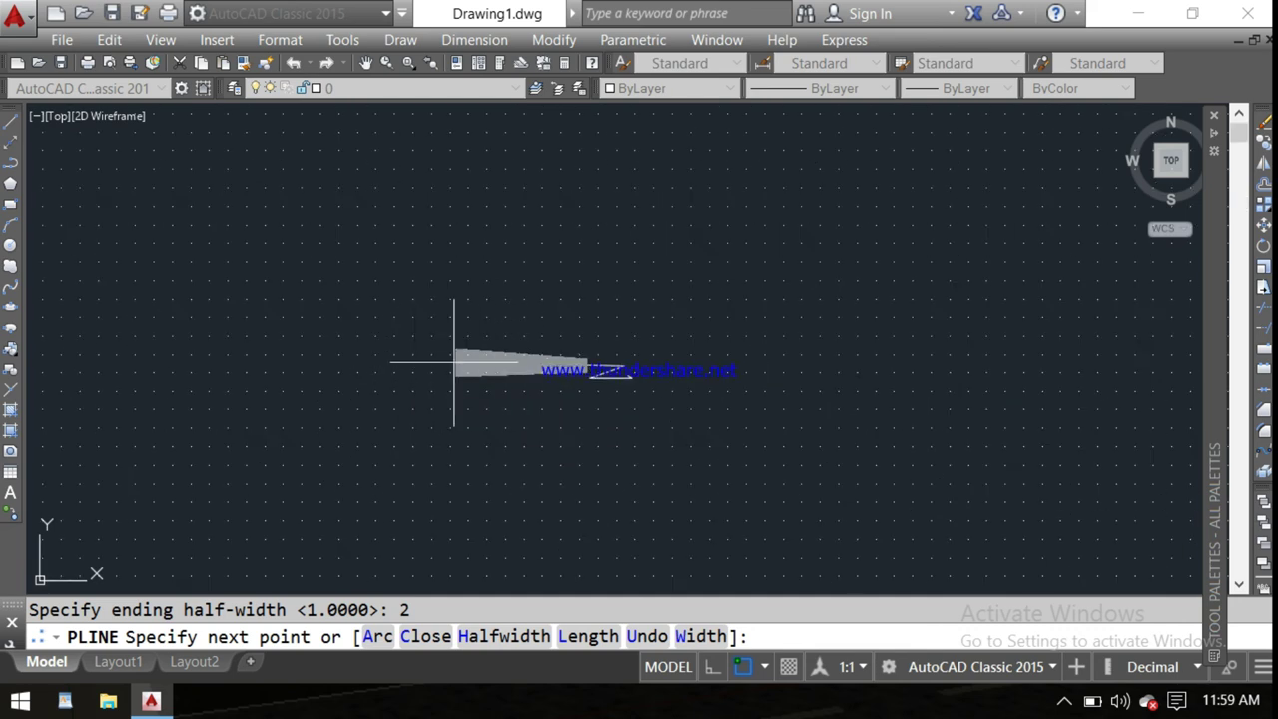
pyautogui.scroll(2, 412, 361)
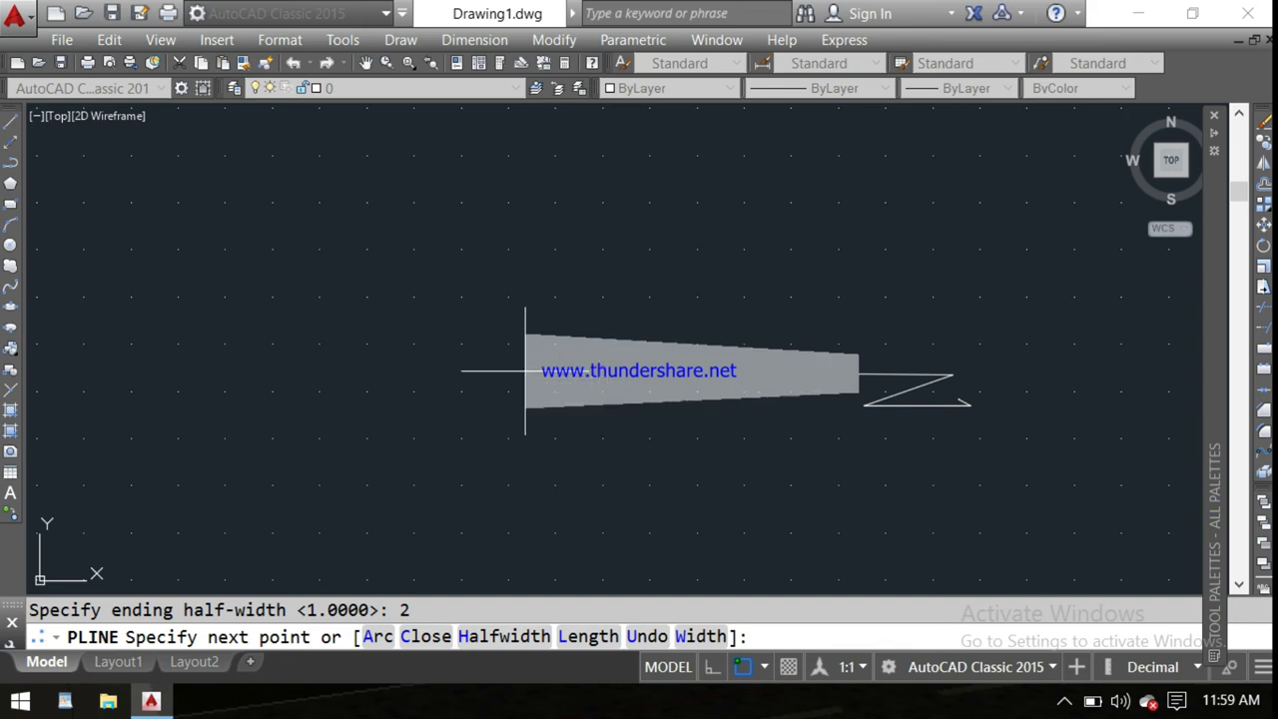
pyautogui.click(525, 371)
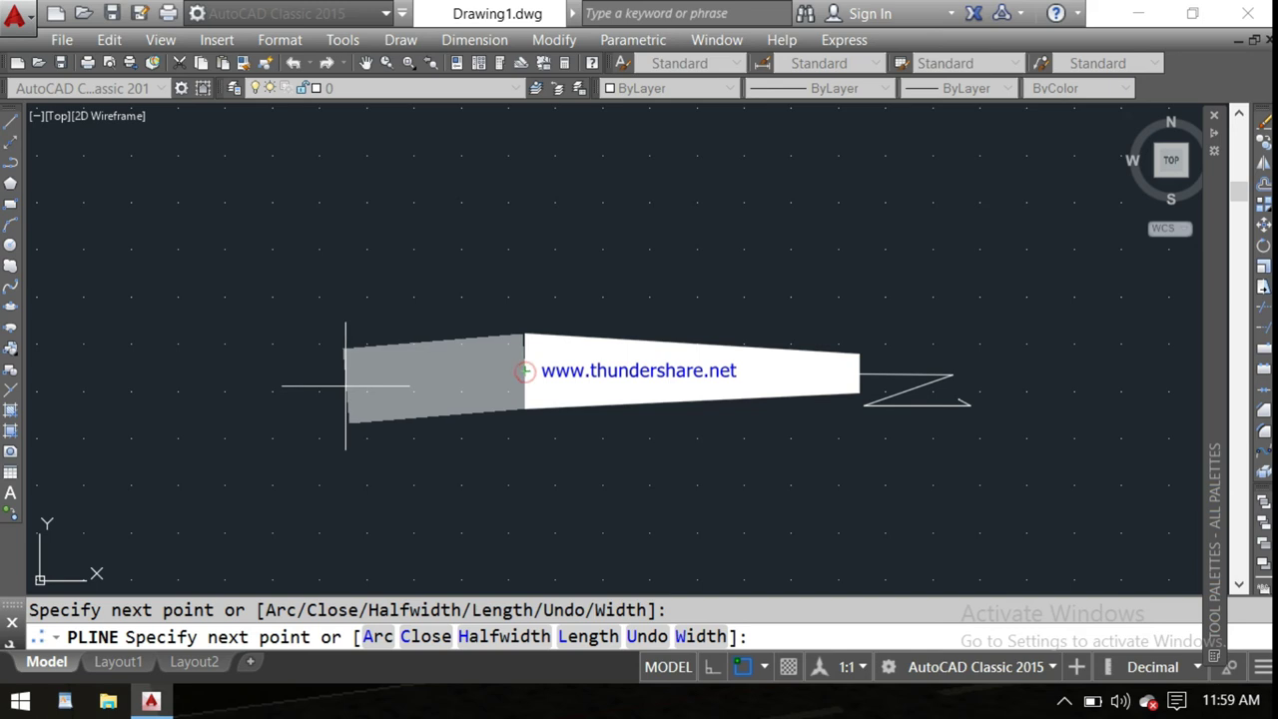
pyautogui.click(426, 211)
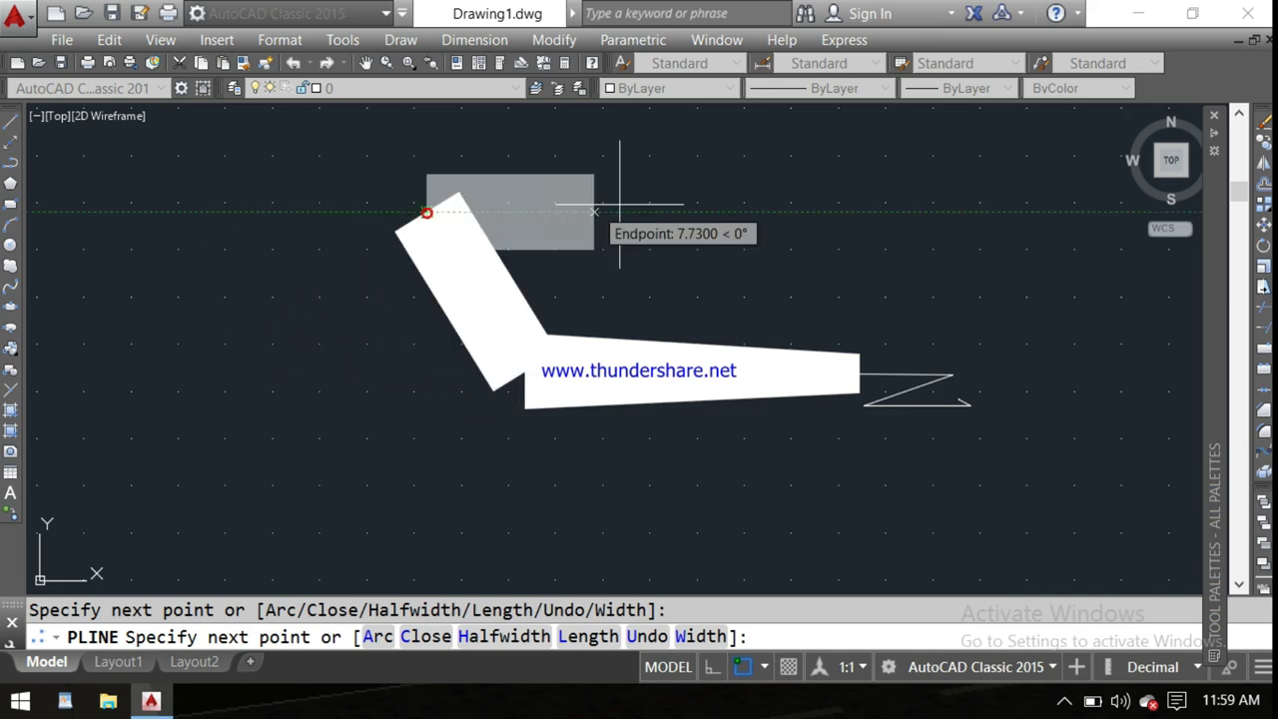
pyautogui.click(840, 210)
pyautogui.click(928, 467)
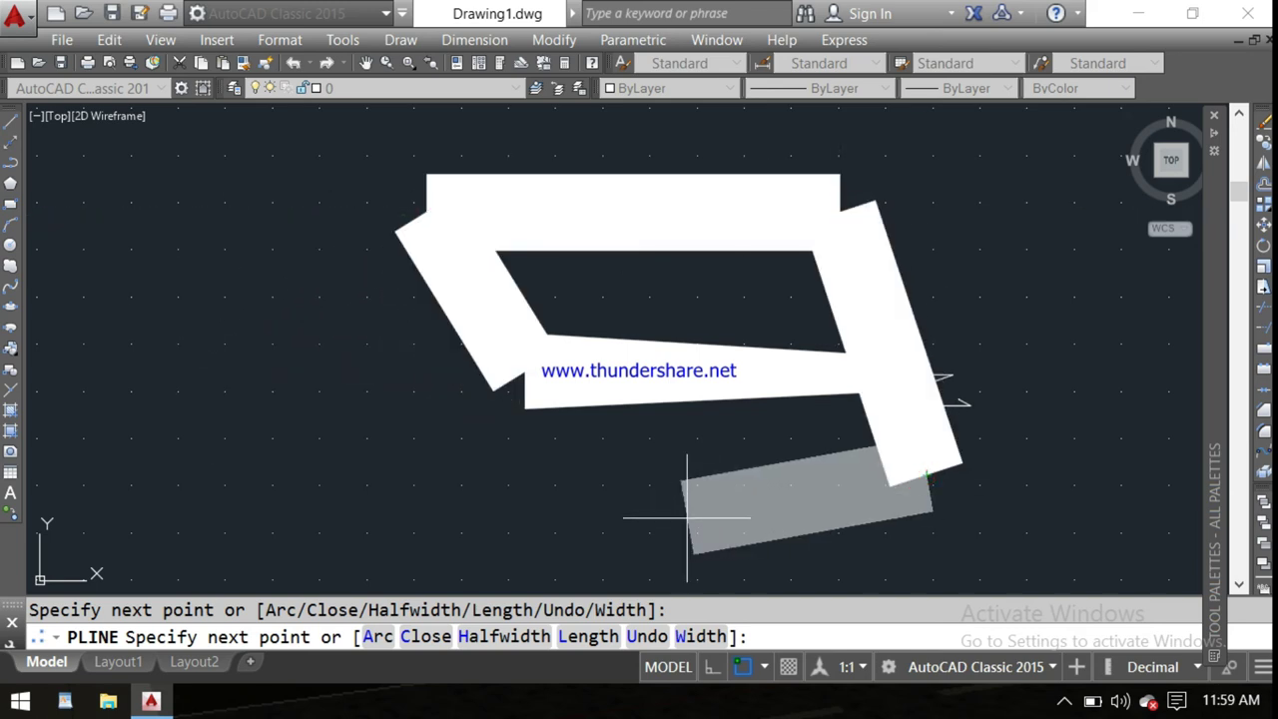
pyautogui.scroll(-2, 687, 520)
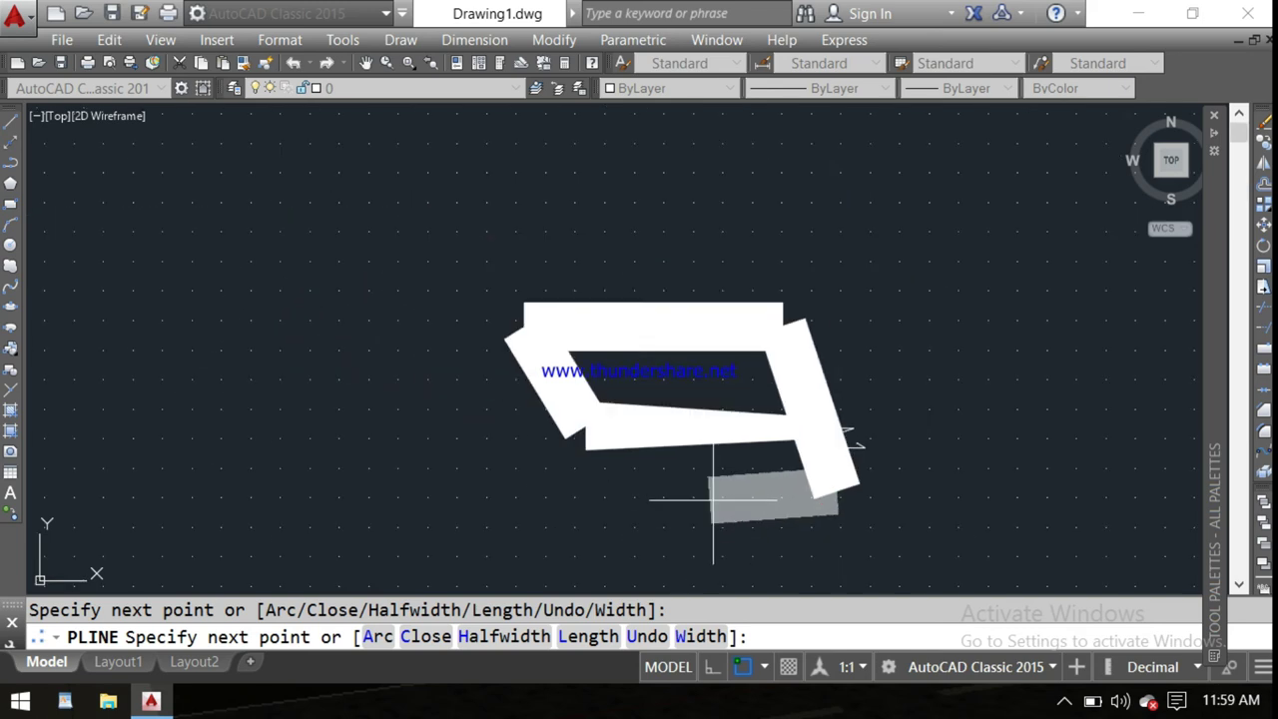
# Reset the half-width to 0 and 0 and add three thin segments.
pyautogui.rightClick(998, 388)
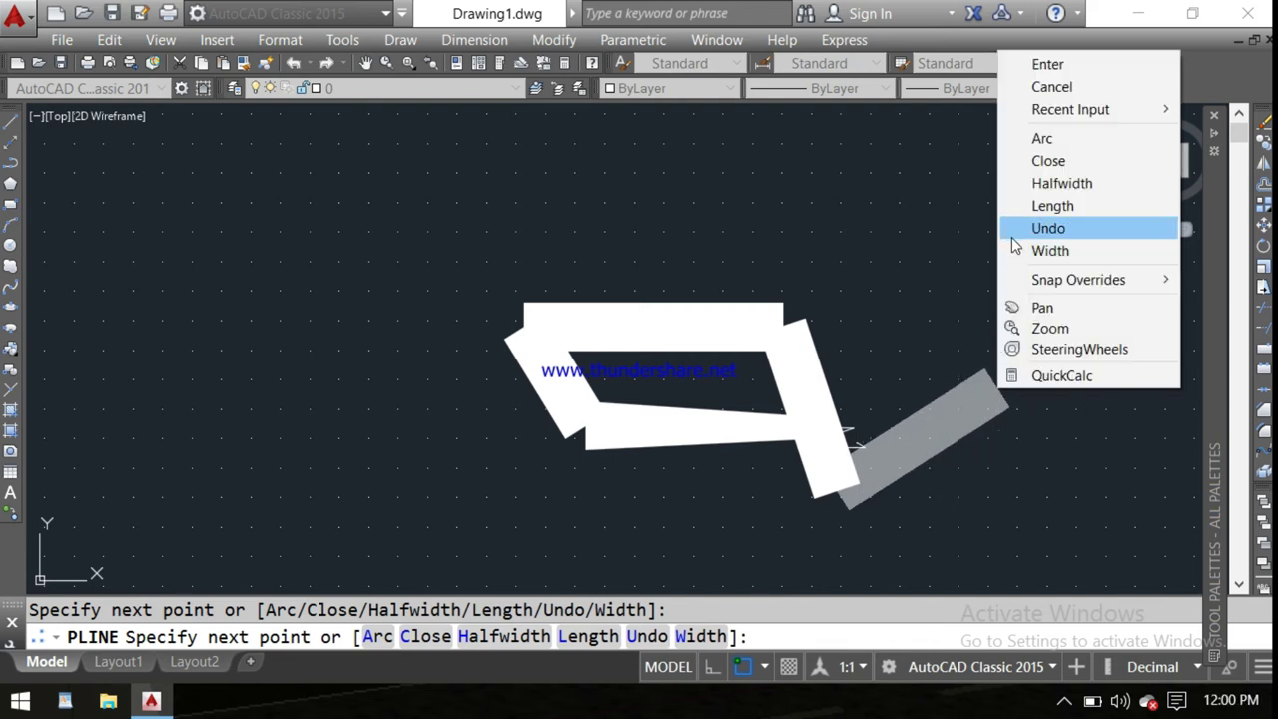
pyautogui.click(1053, 183)
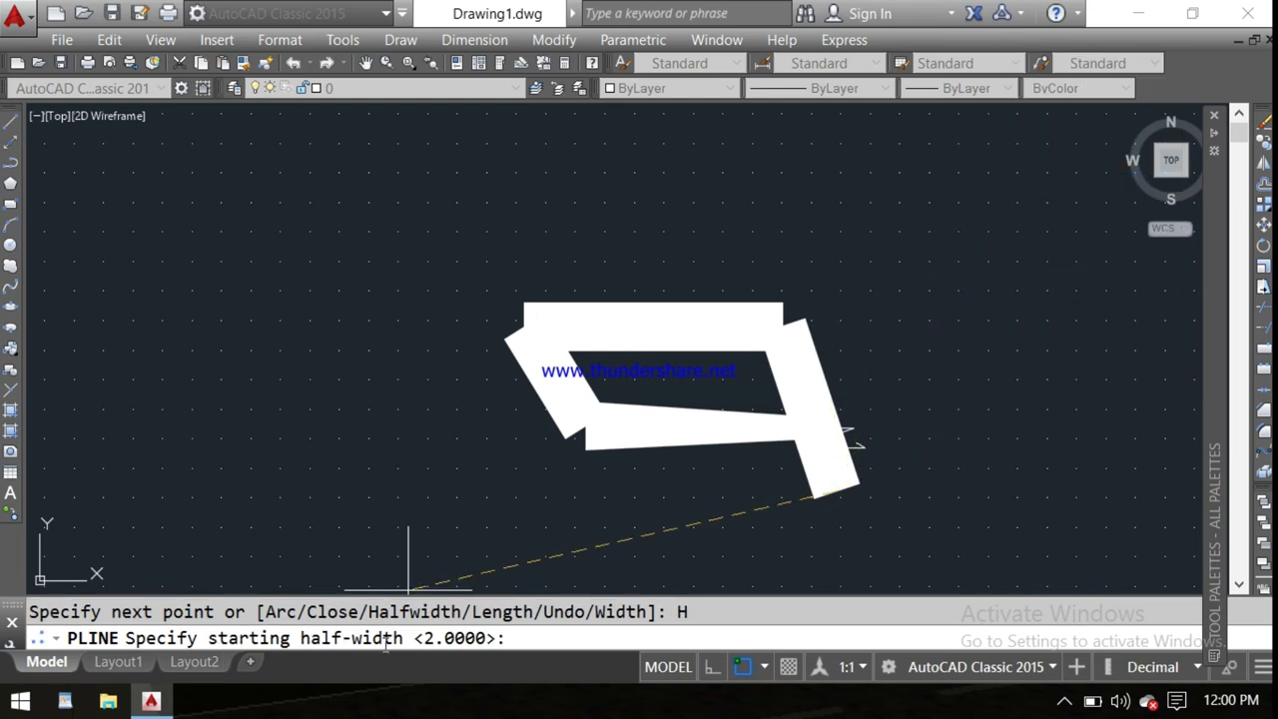
pyautogui.write('0')
pyautogui.press('Return')
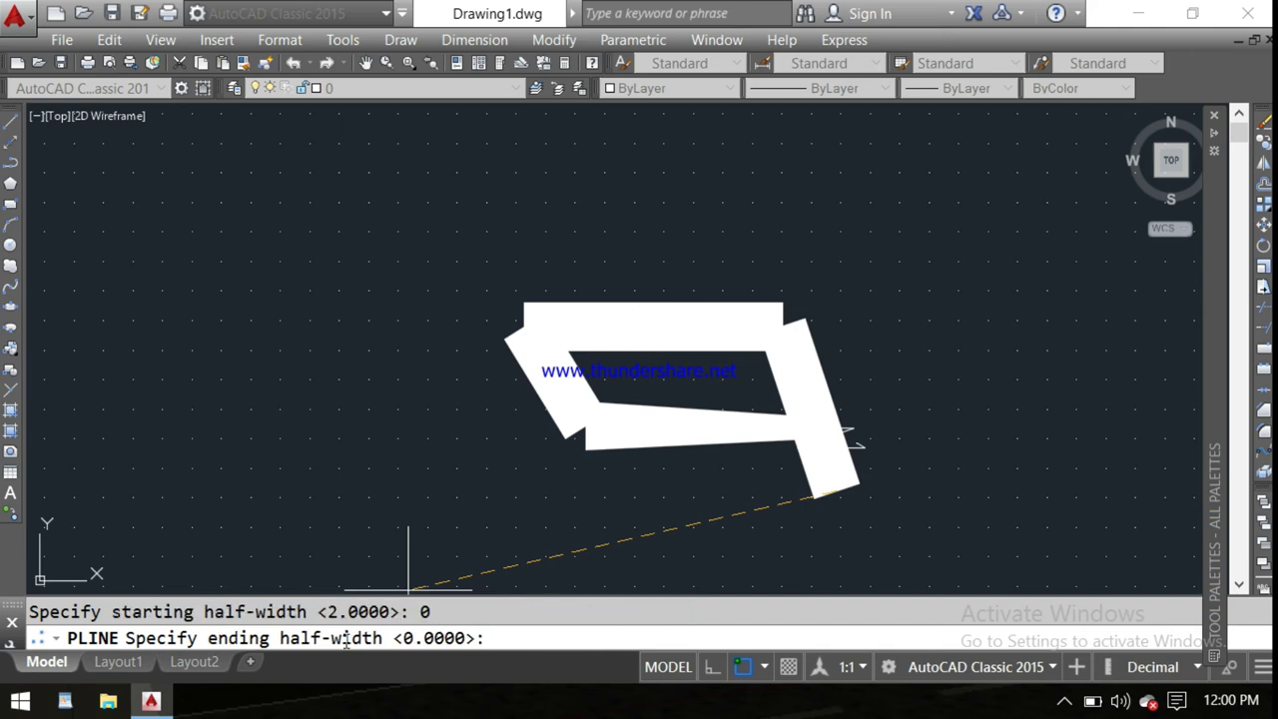
pyautogui.press('Return')
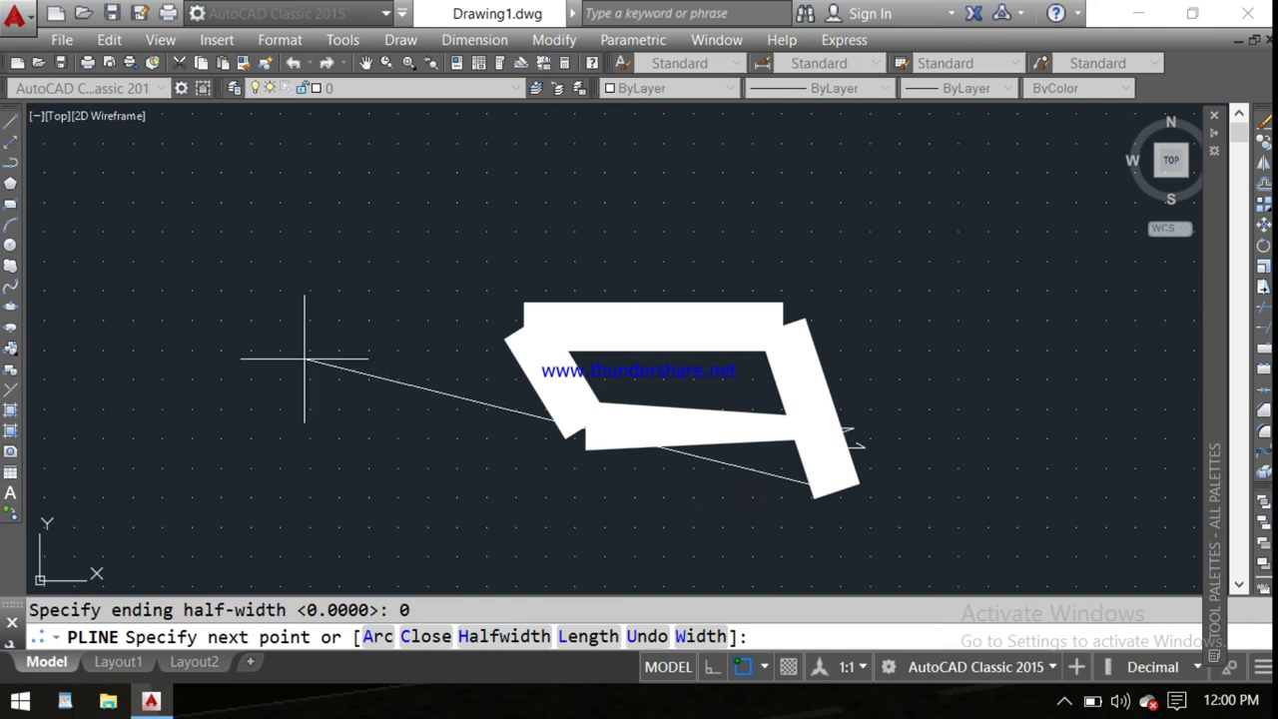
pyautogui.click(340, 489)
pyautogui.click(240, 246)
pyautogui.click(438, 163)
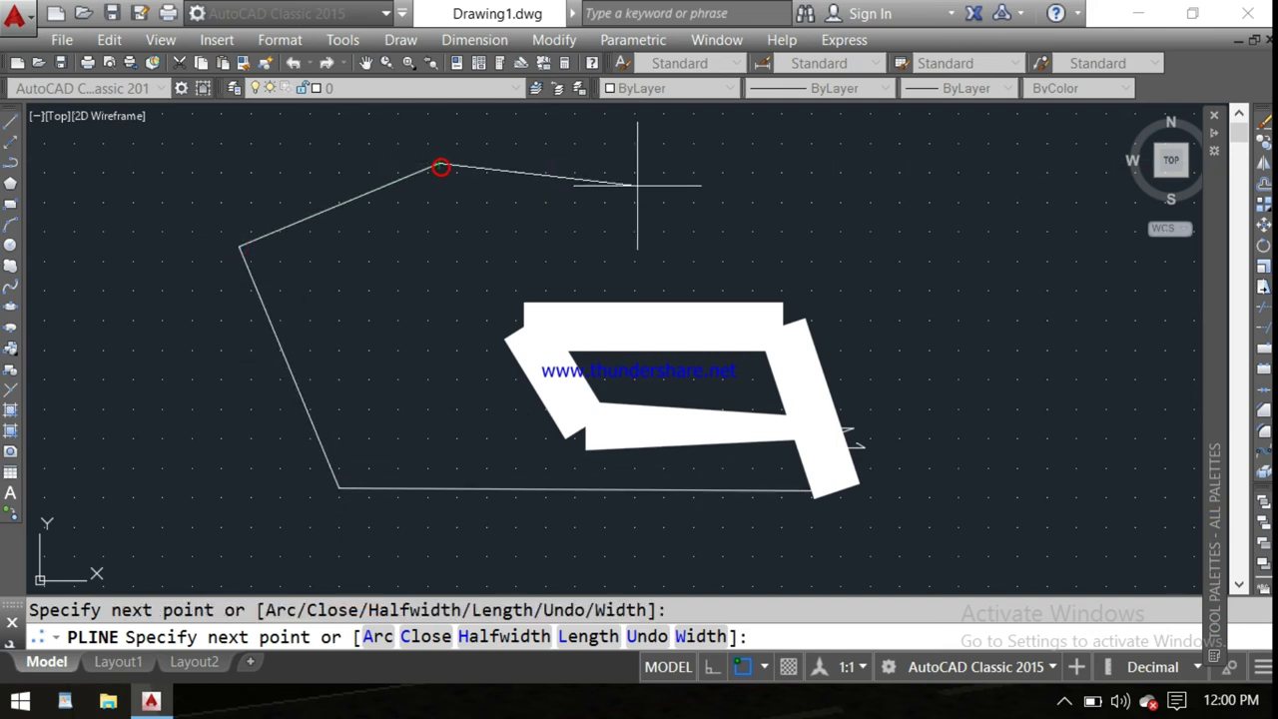
pyautogui.press('Escape')
# Window-select all the shapes and erase them.
pyautogui.click(748, 227)
pyautogui.click(471, 489)
pyautogui.press('Delete')
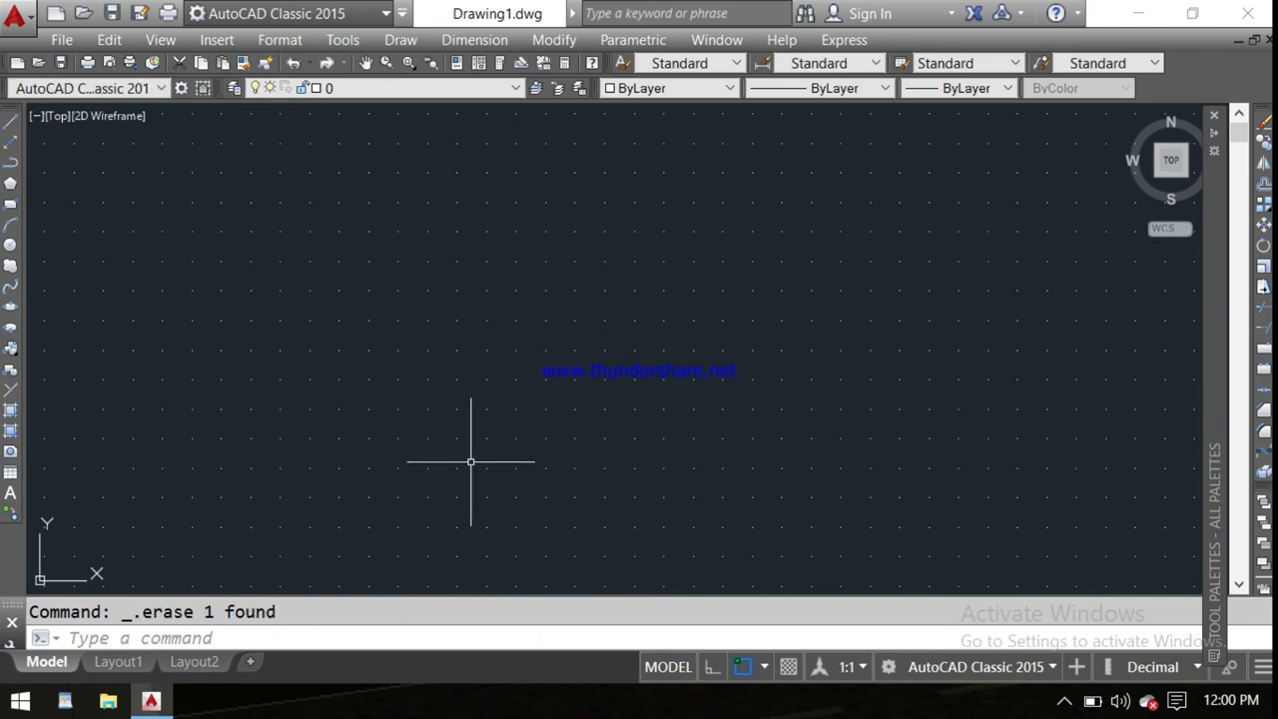
# Start a new thin polyline, draw one segment, then undo it.
pyautogui.click(9, 163)
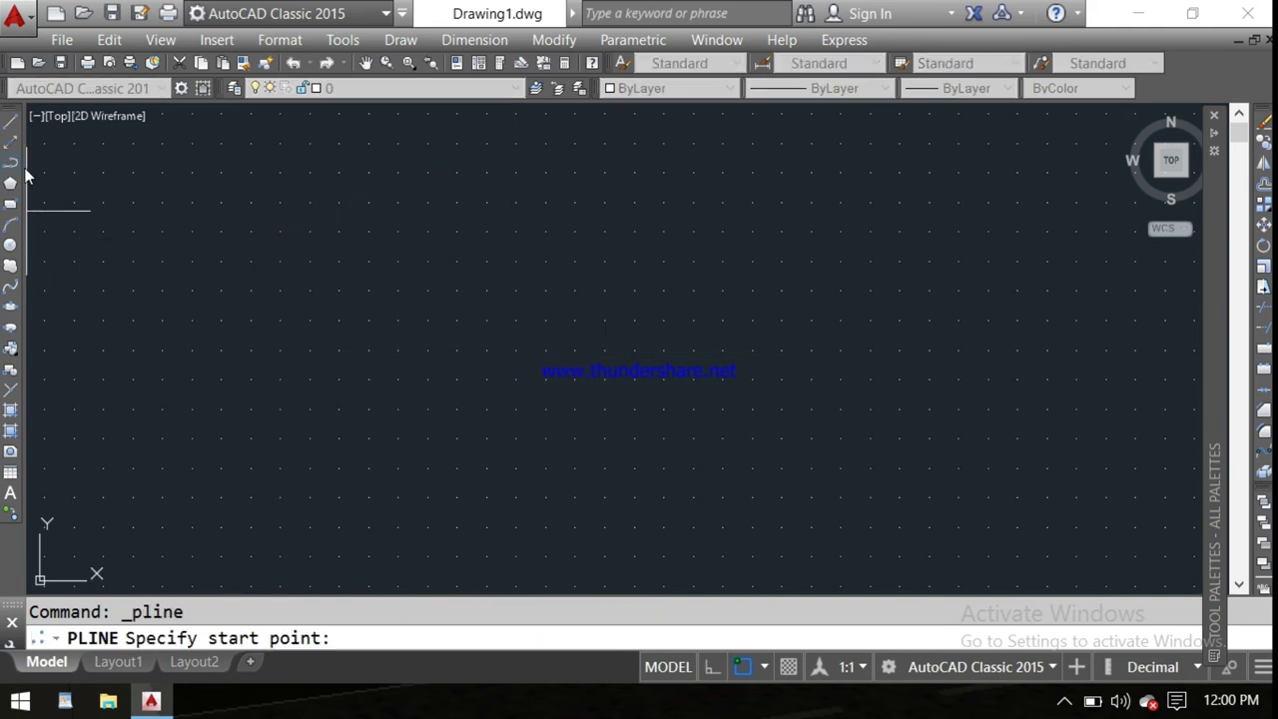
pyautogui.click(333, 261)
pyautogui.click(705, 344)
pyautogui.rightClick(574, 444)
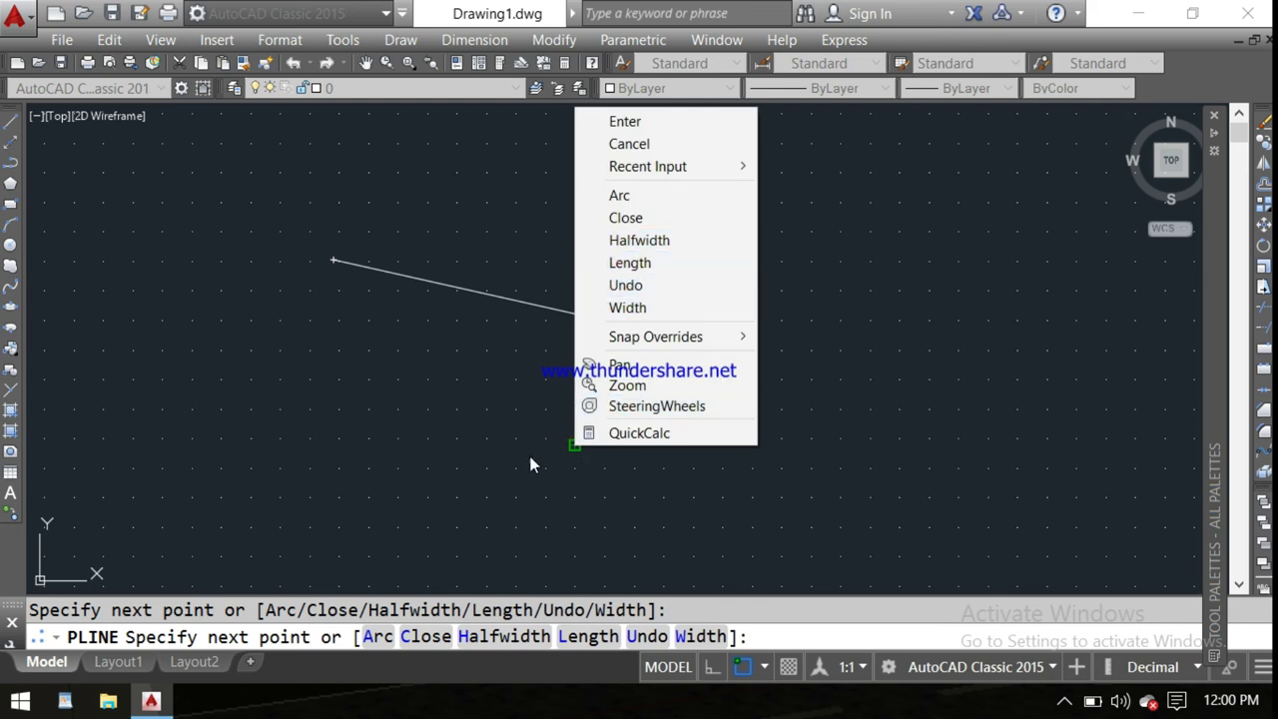
pyautogui.click(642, 288)
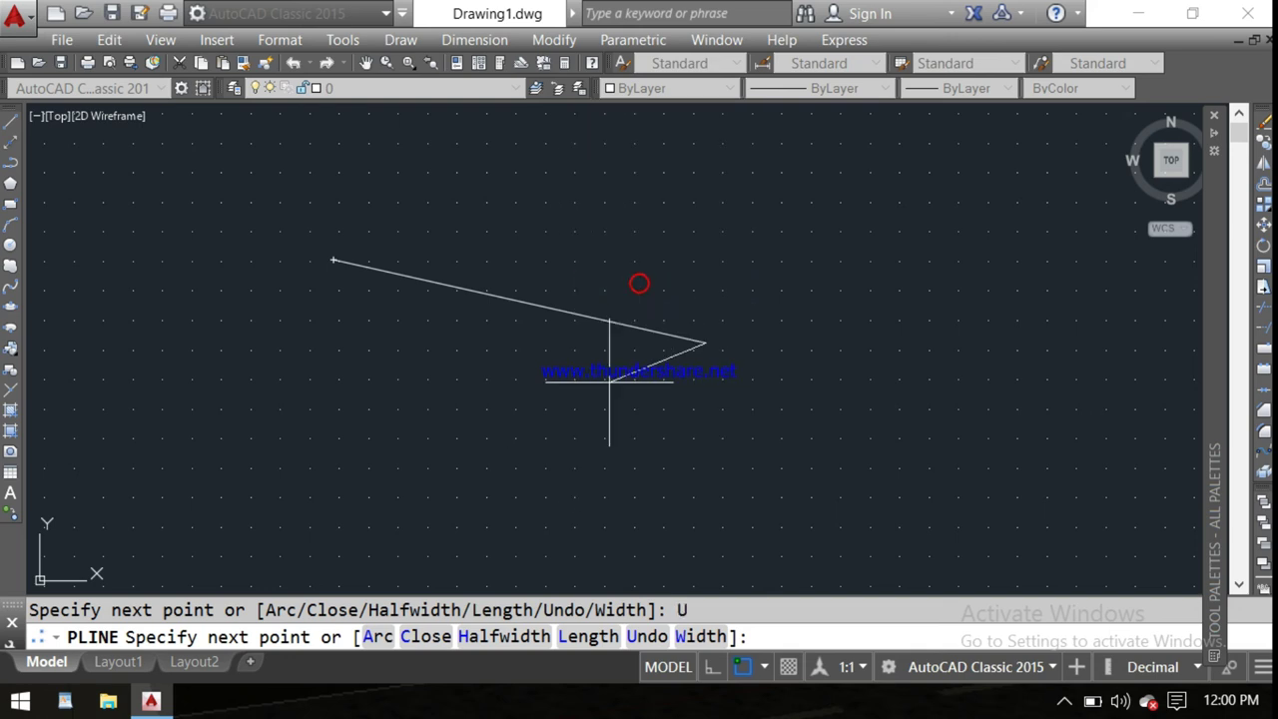
# Add vertices to the right and lower middle, then undo the last two segments.
pyautogui.click(685, 416)
pyautogui.click(472, 462)
pyautogui.rightClick(259, 367)
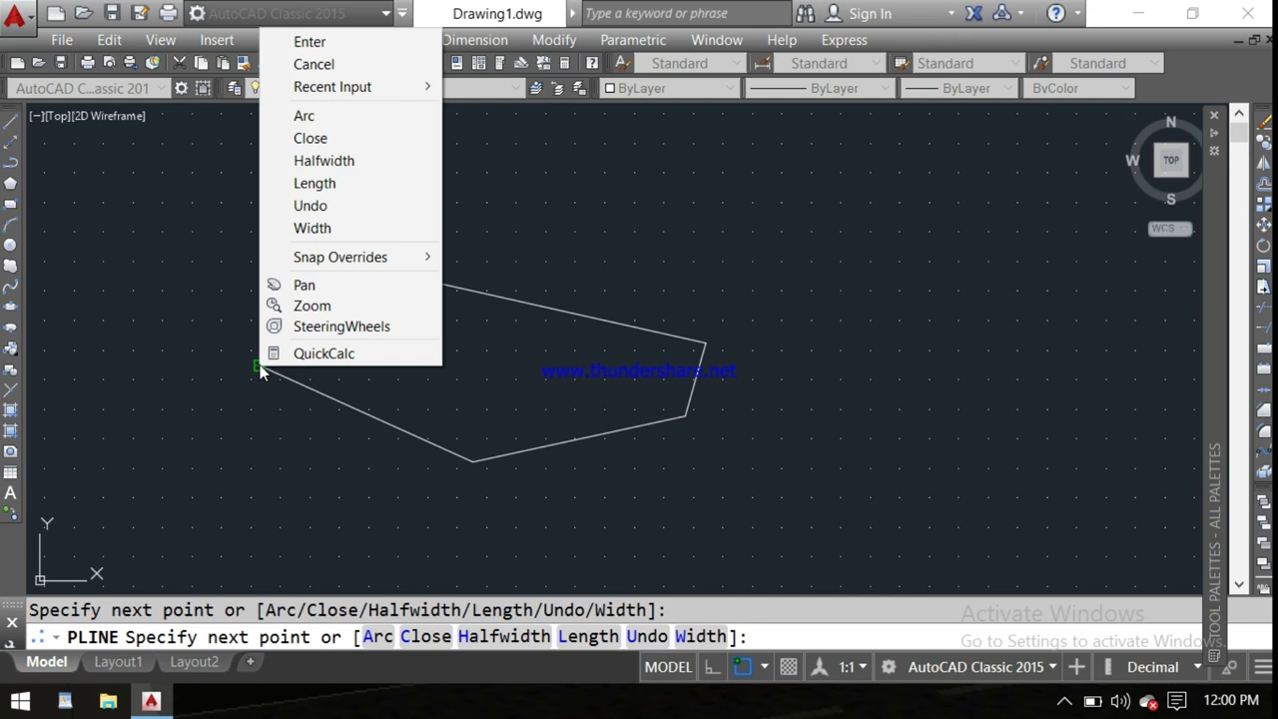
pyautogui.click(304, 202)
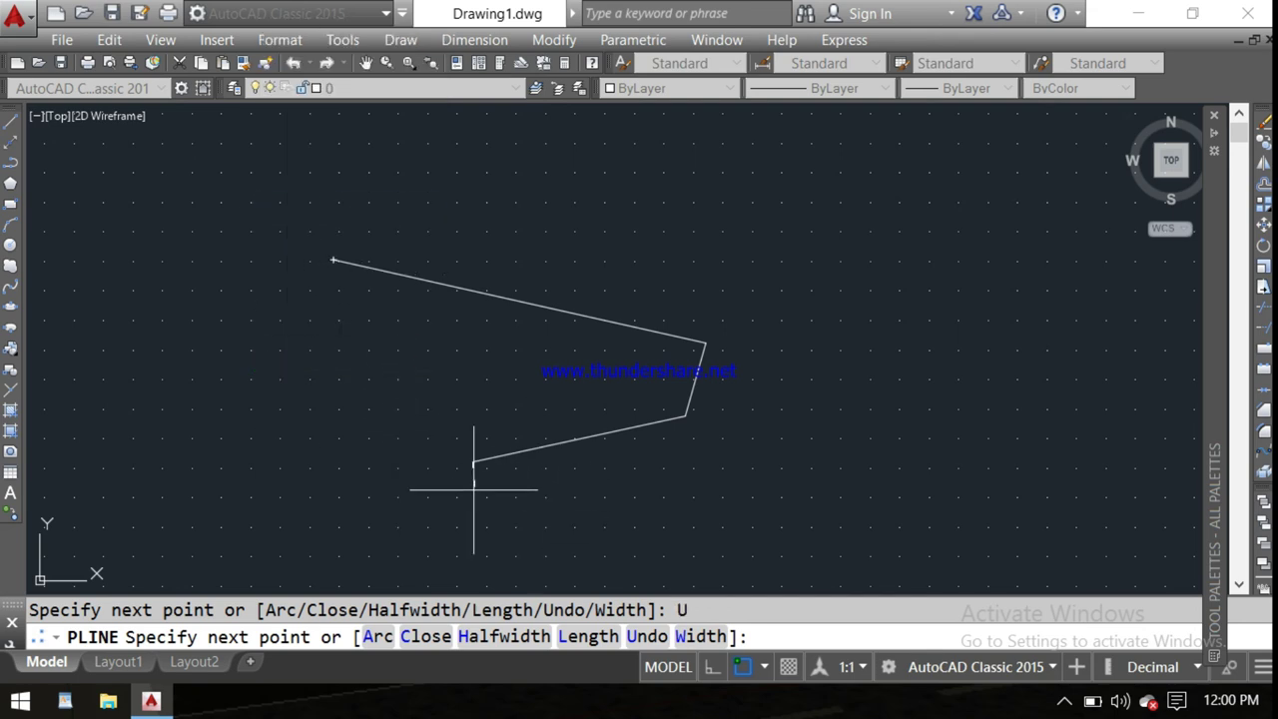
pyautogui.rightClick(452, 454)
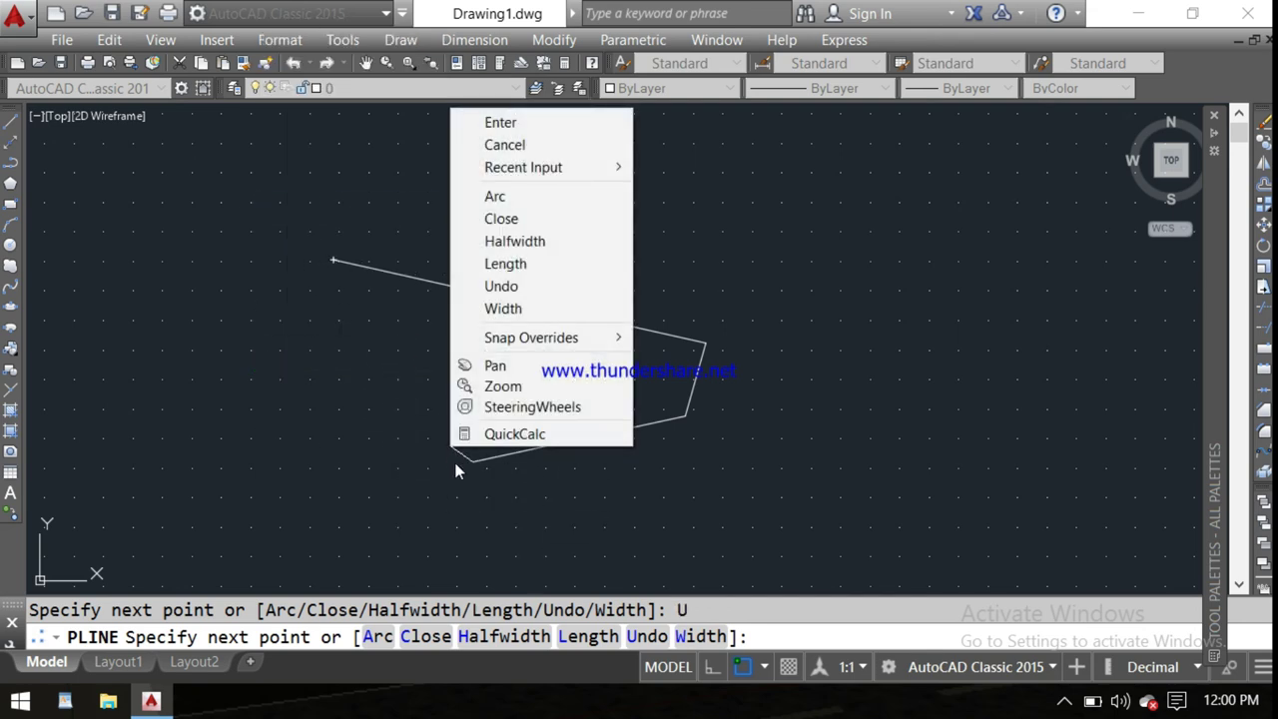
pyautogui.click(515, 286)
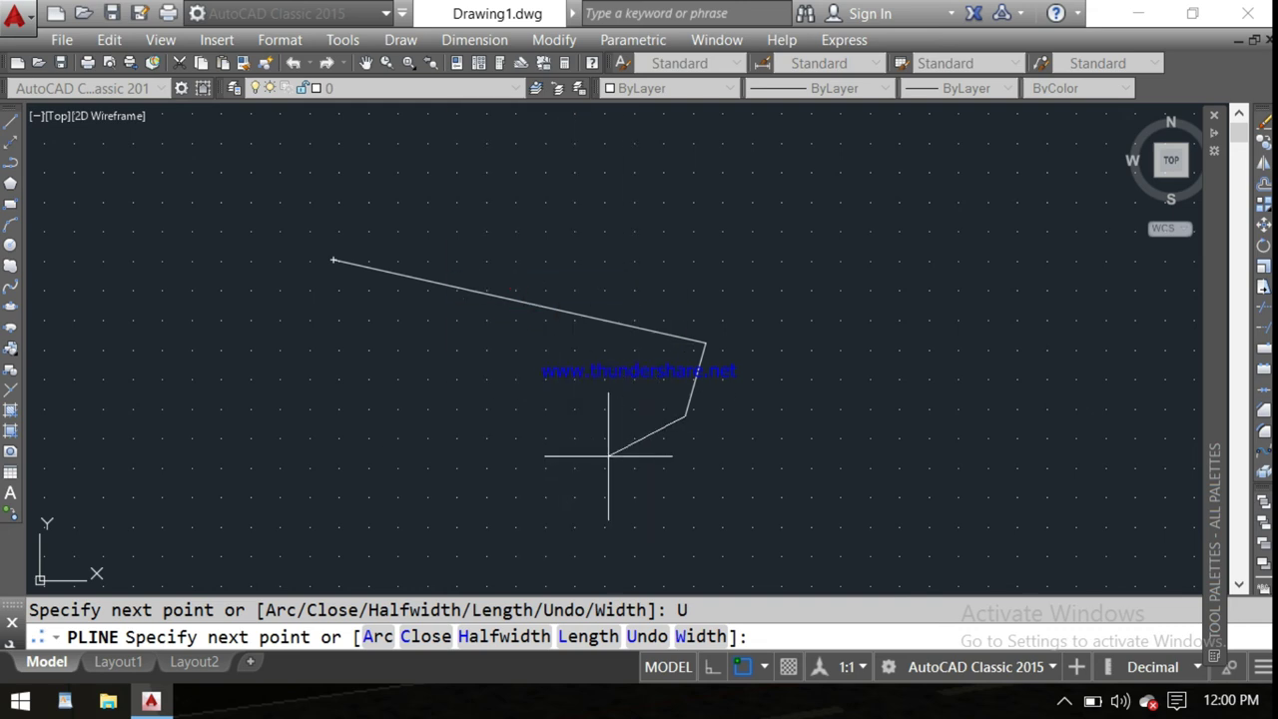
# Add another vertex near the centre, leaving the polyline open.
pyautogui.rightClick(608, 456)
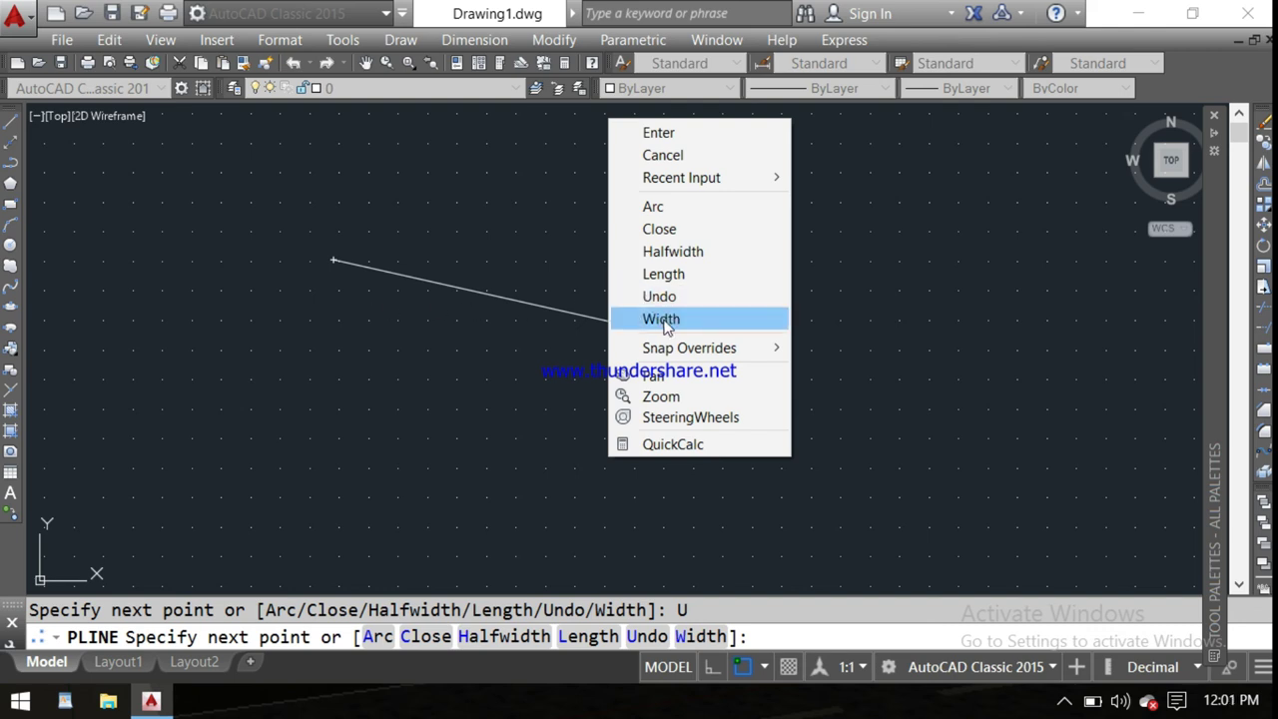
pyautogui.click(520, 354)
pyautogui.click(520, 354)
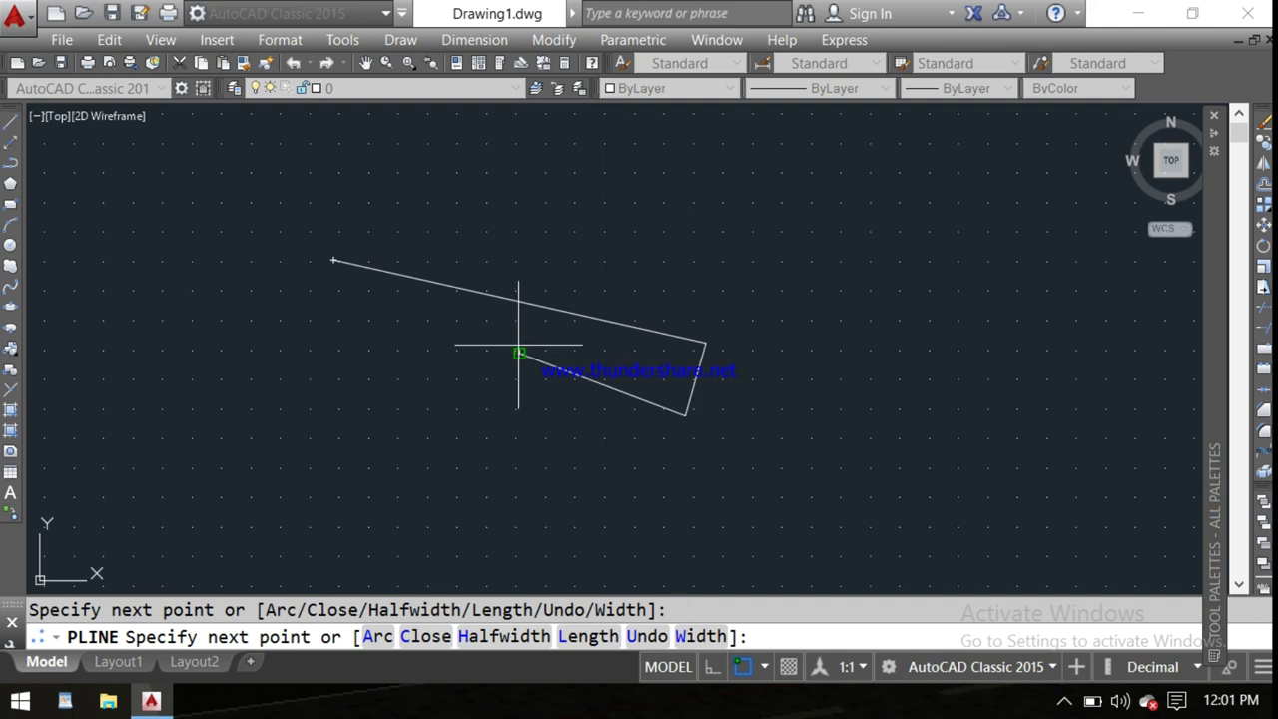
pyautogui.rightClick(560, 254)
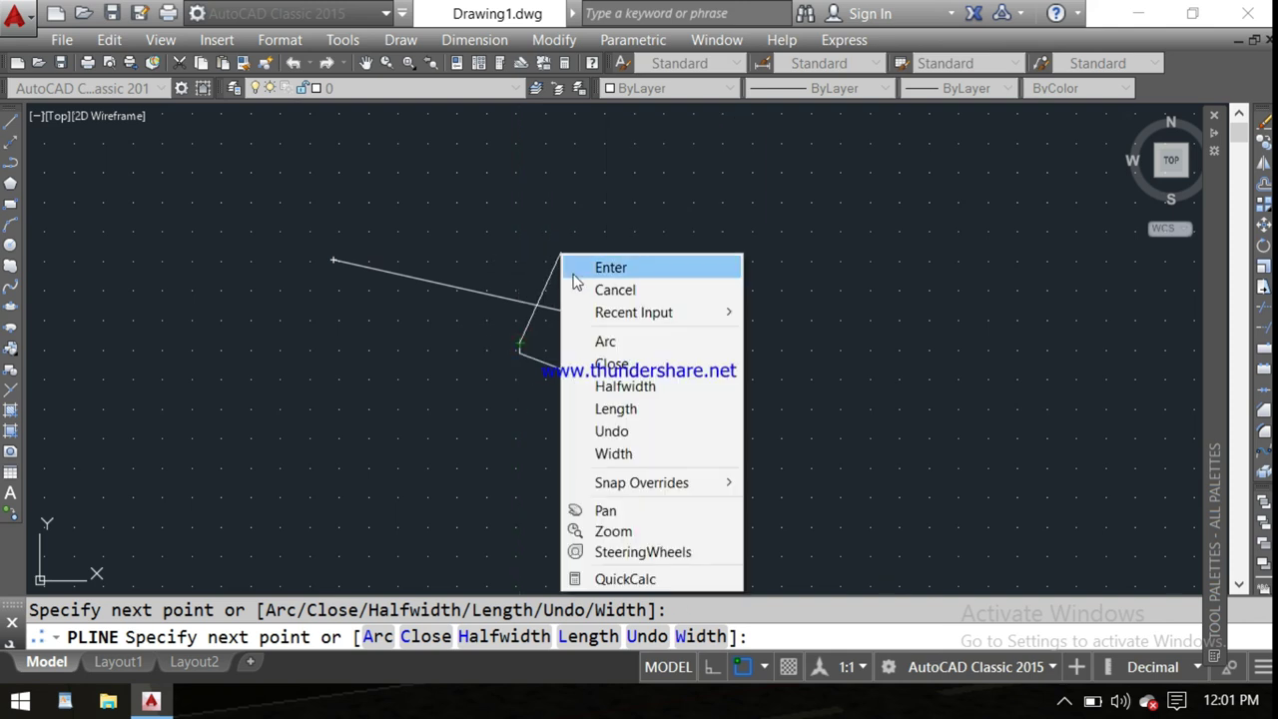
pyautogui.click(560, 256)
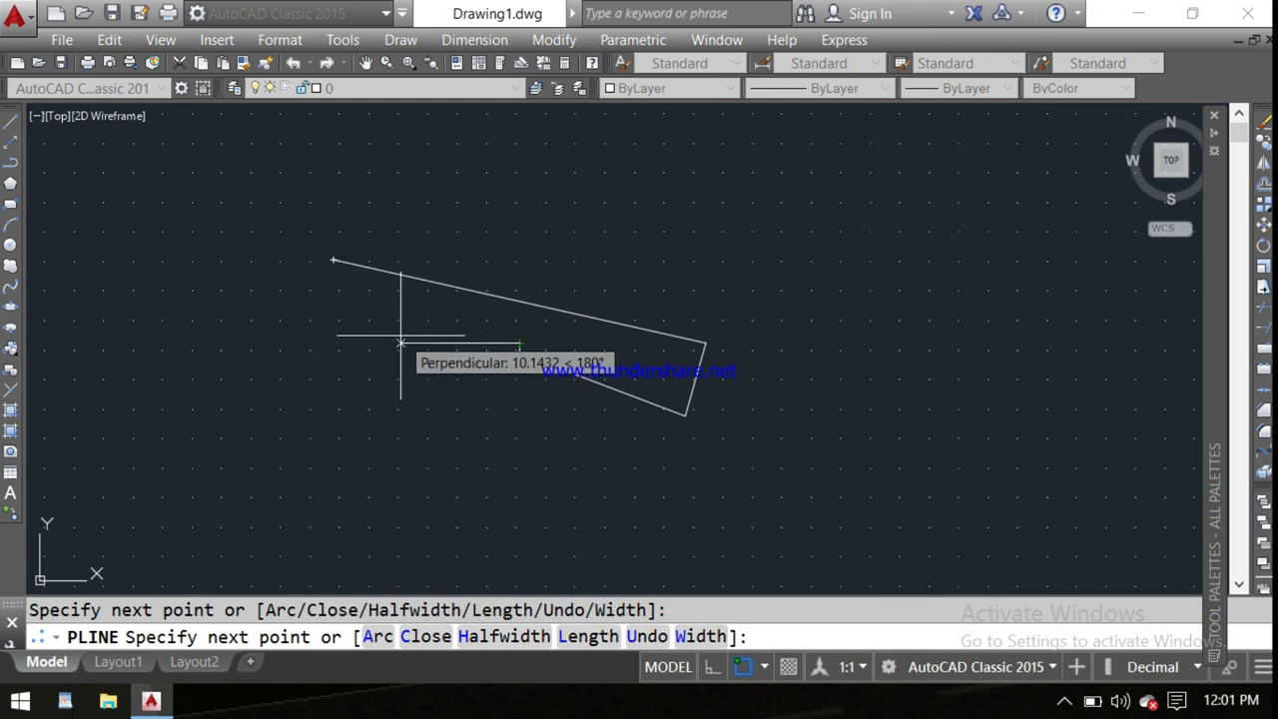
# Draw a tapered arrowhead segment with starting width 0 and ending width 2.
pyautogui.write('w')
pyautogui.press('Return')
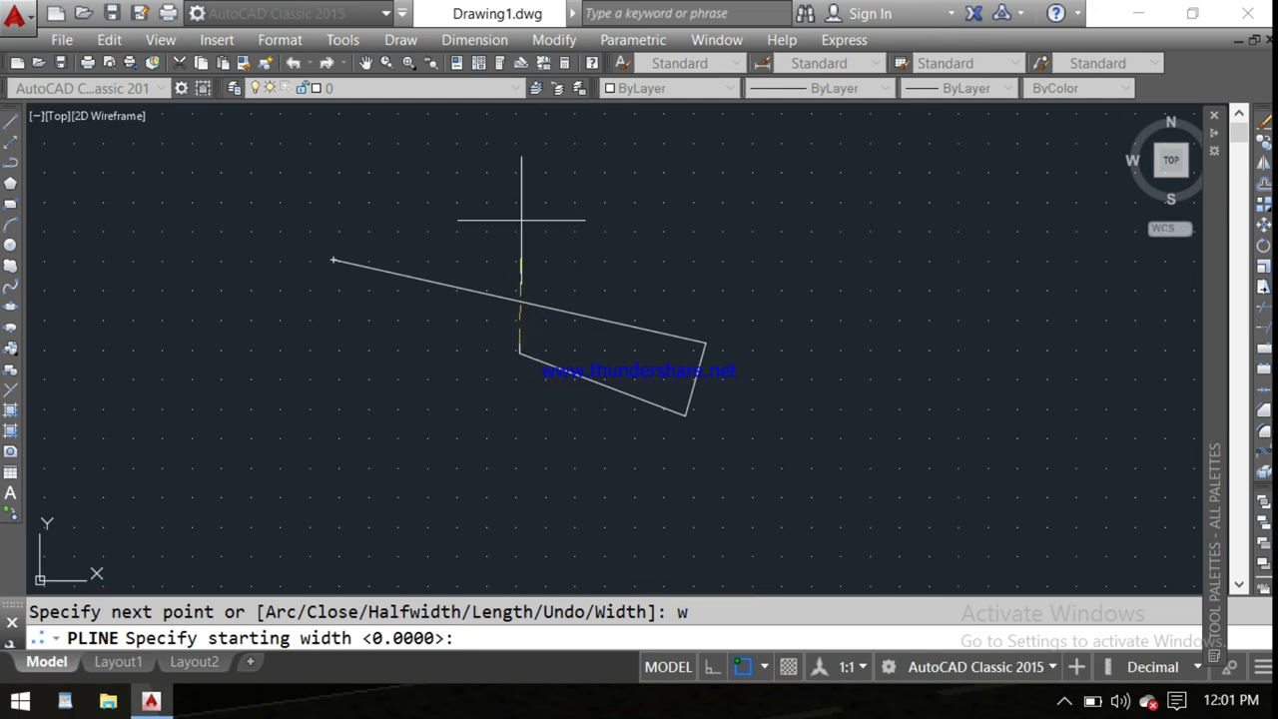
pyautogui.write('0')
pyautogui.press('Return')
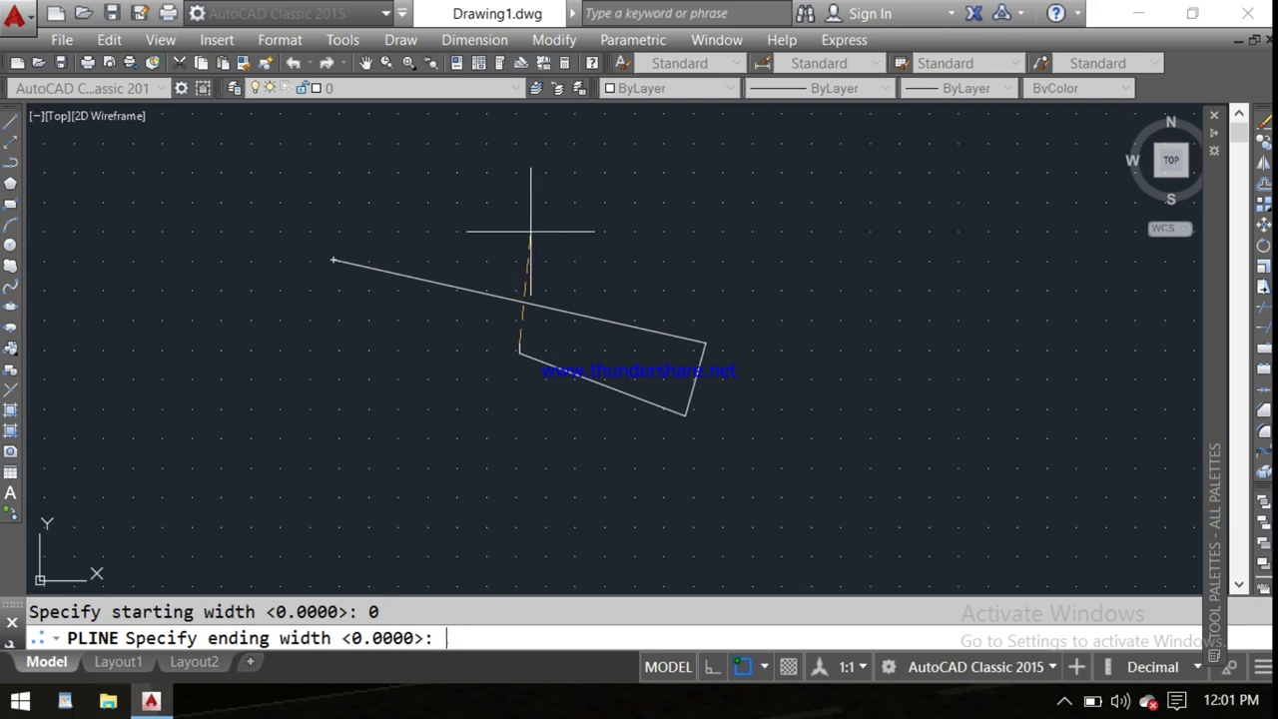
pyautogui.write('2')
pyautogui.press('Return')
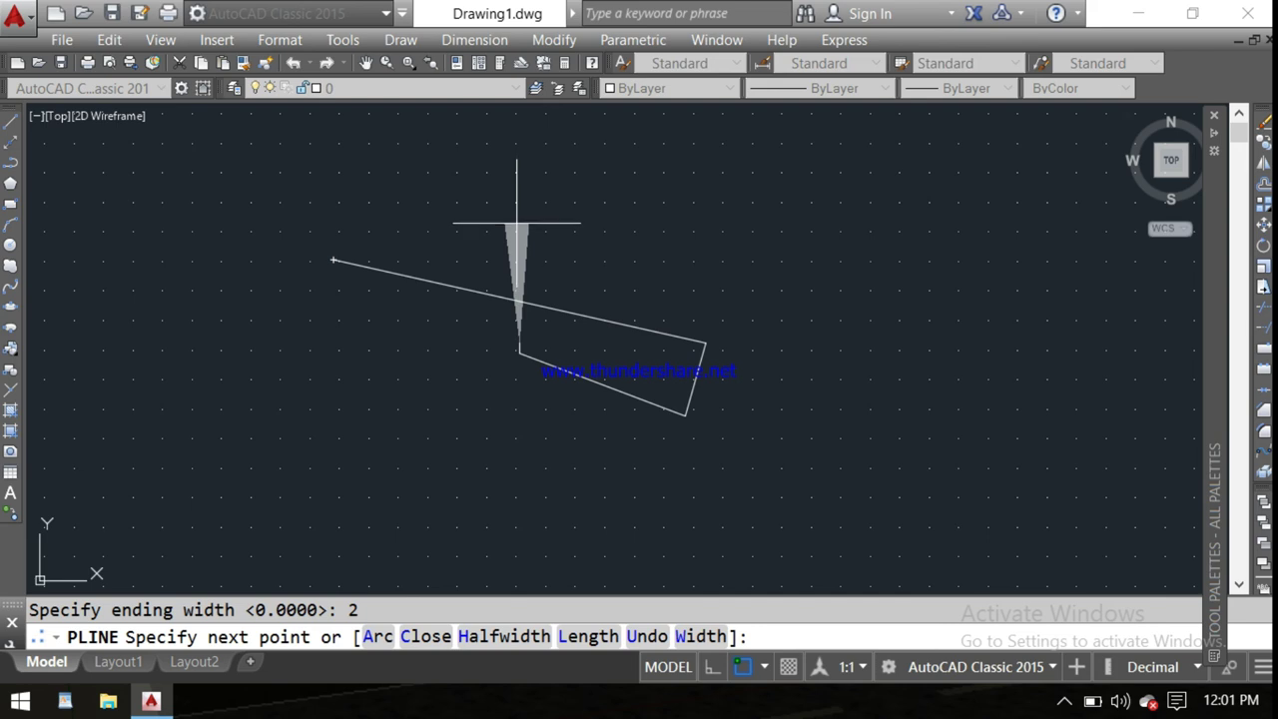
pyautogui.moveTo(516, 218); pyautogui.dragTo(515, 365, button='middle')
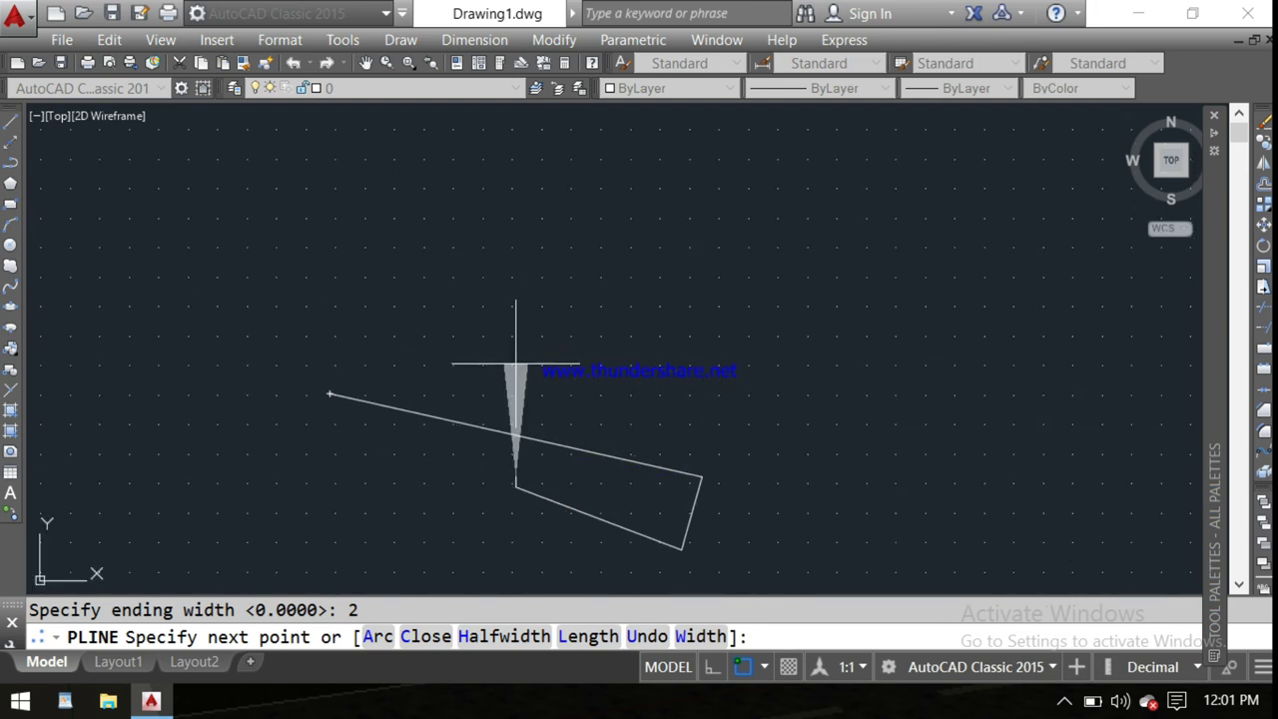
pyautogui.scroll(4, 517, 364)
pyautogui.moveTo(517, 364); pyautogui.dragTo(517, 257, button='middle')
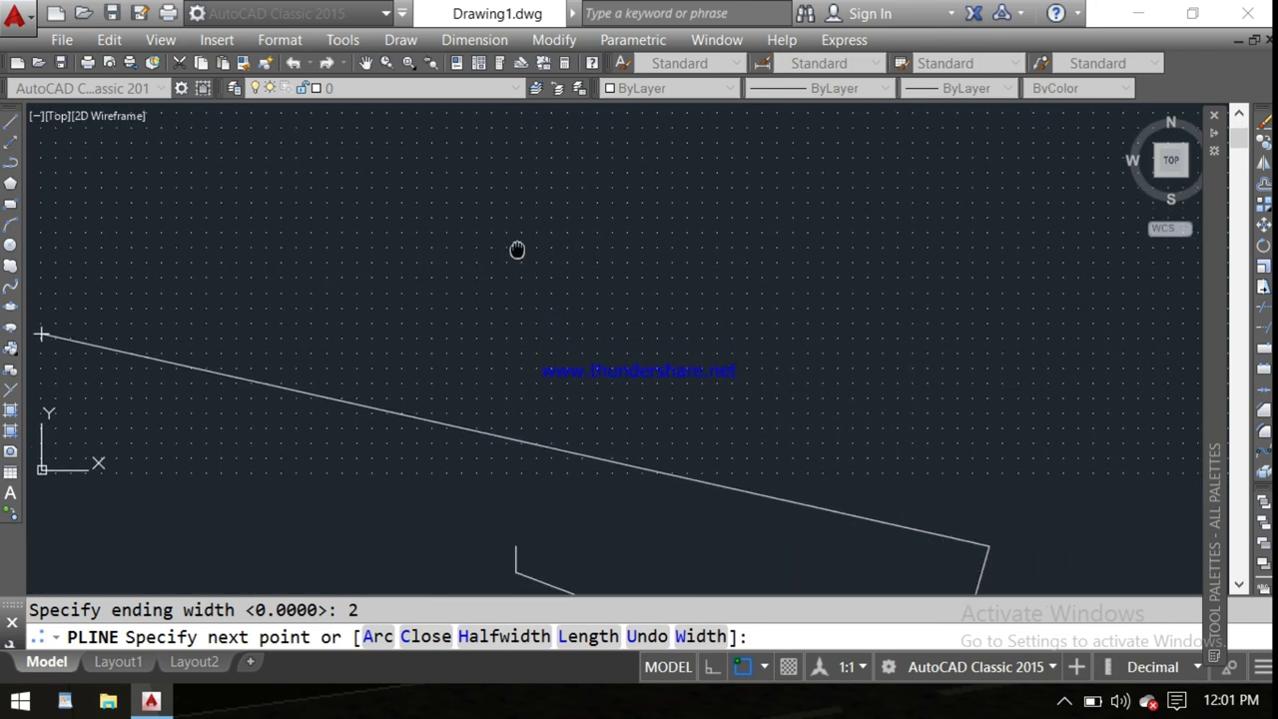
pyautogui.press('Return')
pyautogui.click(519, 368)
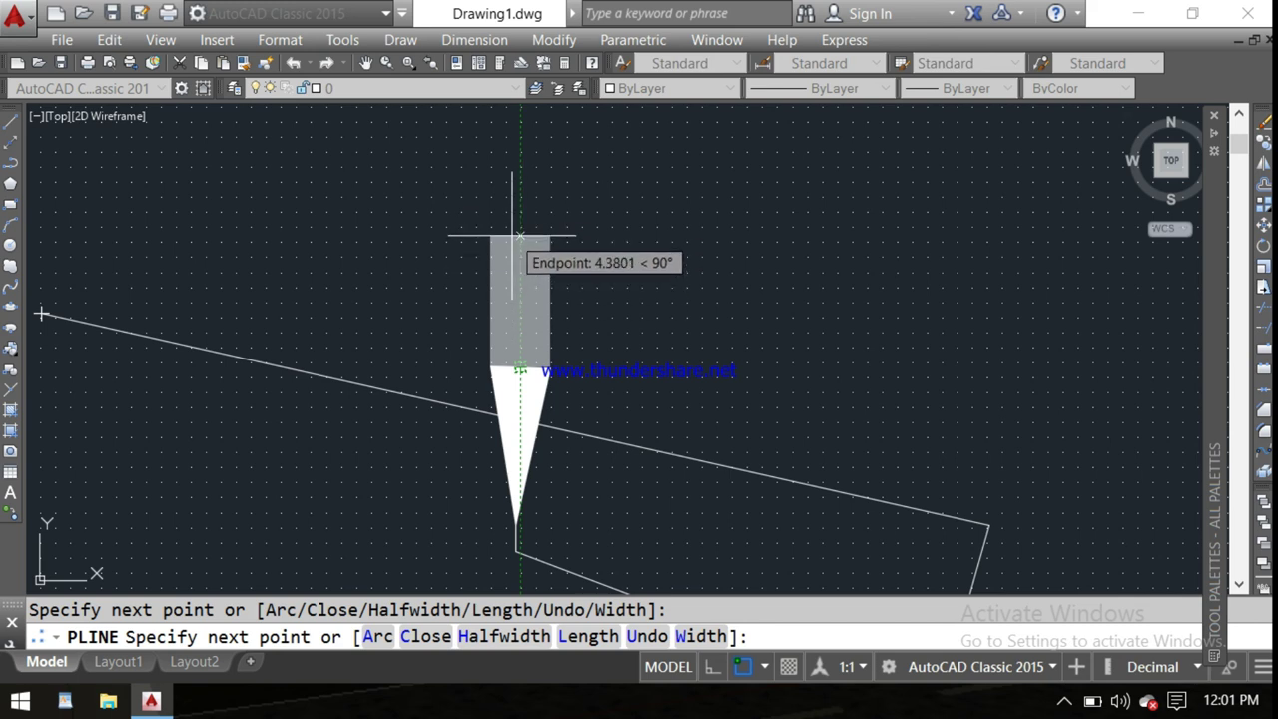
# Set width 1 and 1, then draw a vertical shaft upward with ORTHO on and cancel.
pyautogui.write('w')
pyautogui.press('Return')
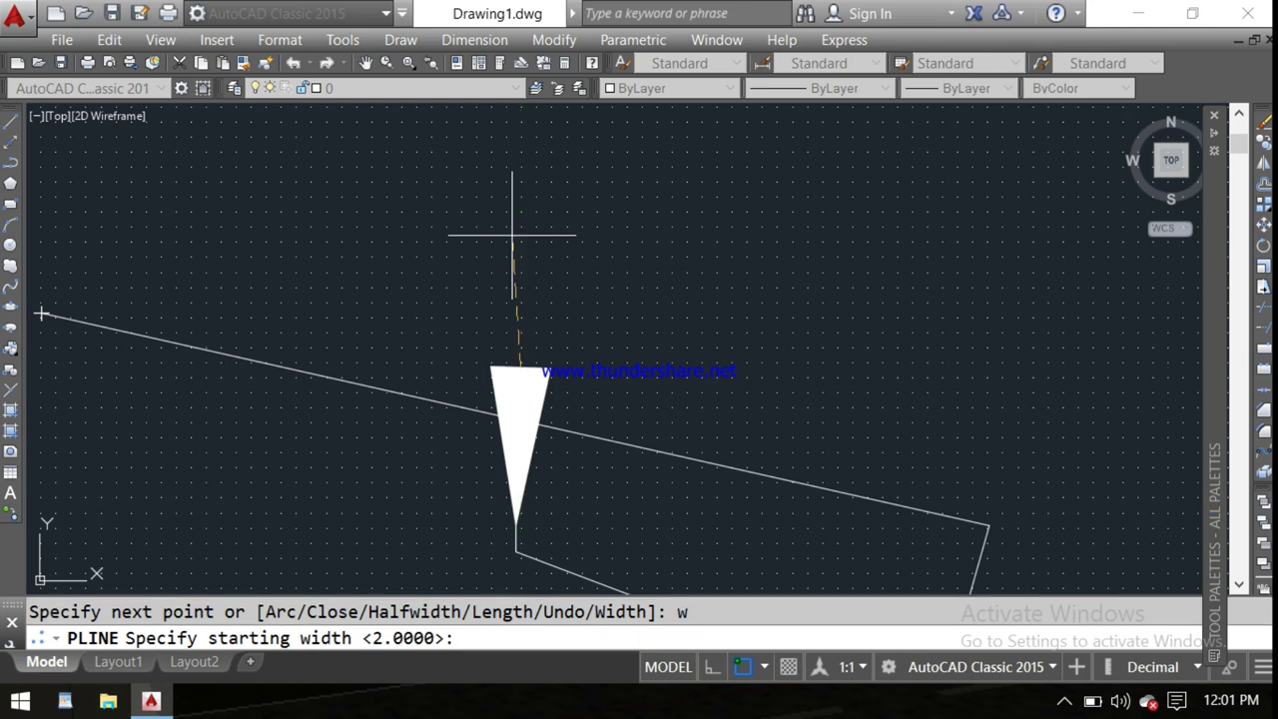
pyautogui.write('1')
pyautogui.press('Return')
pyautogui.write('1')
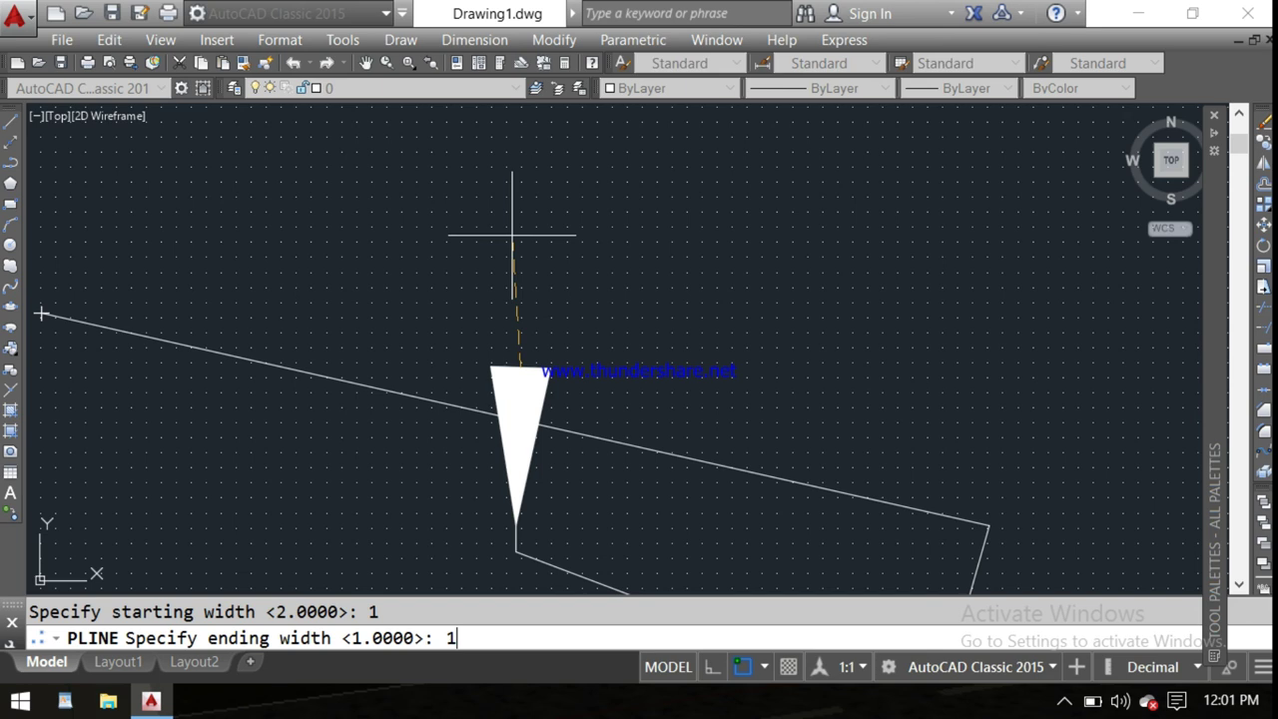
pyautogui.press('Return')
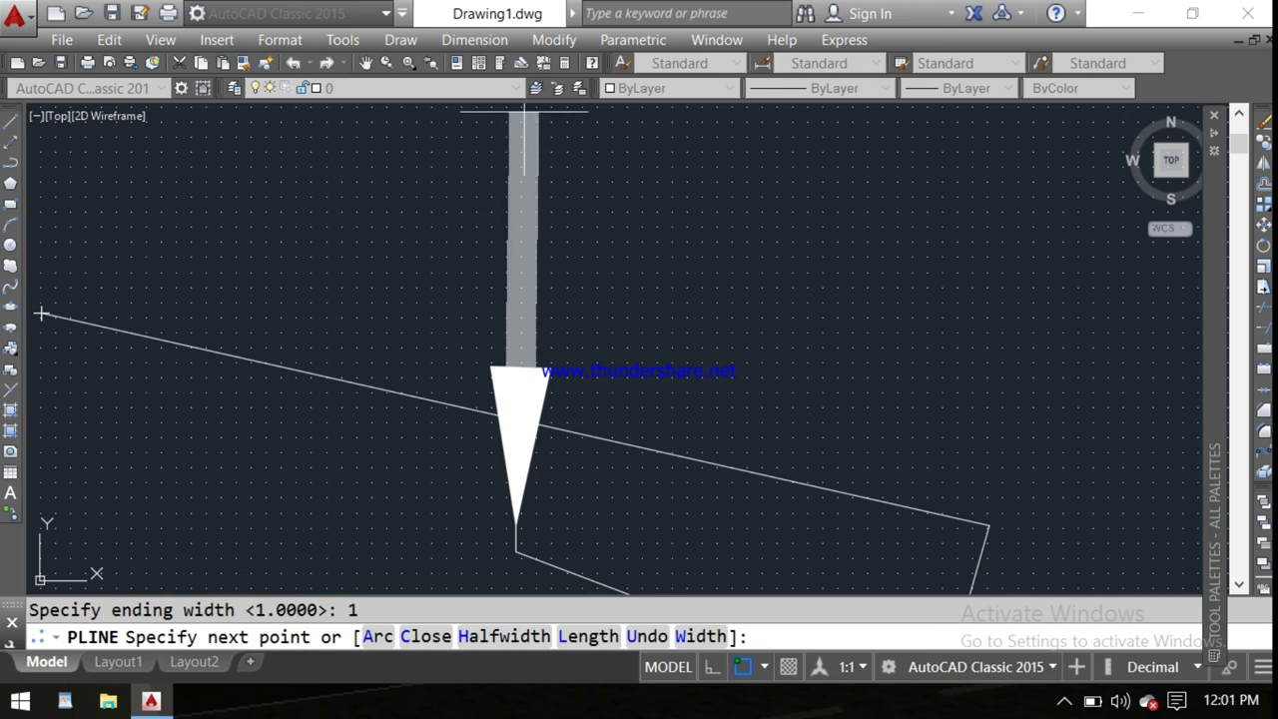
pyautogui.click(714, 668)
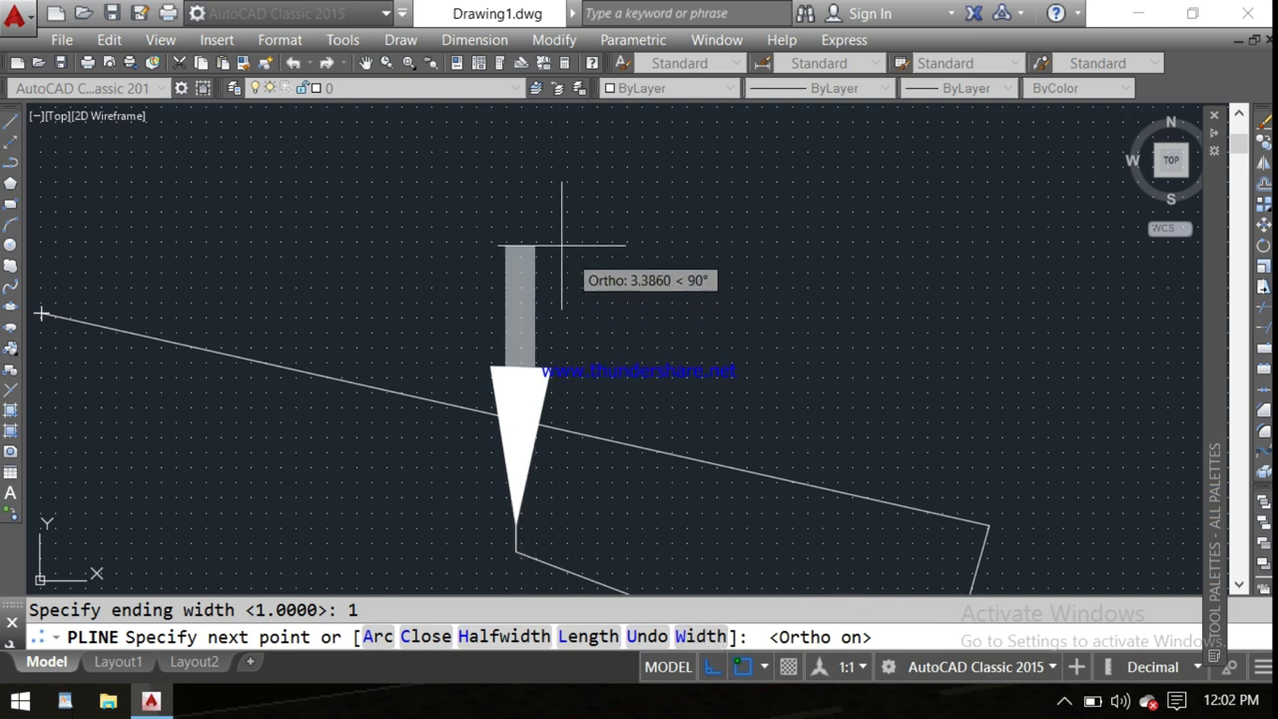
pyautogui.click(522, 147)
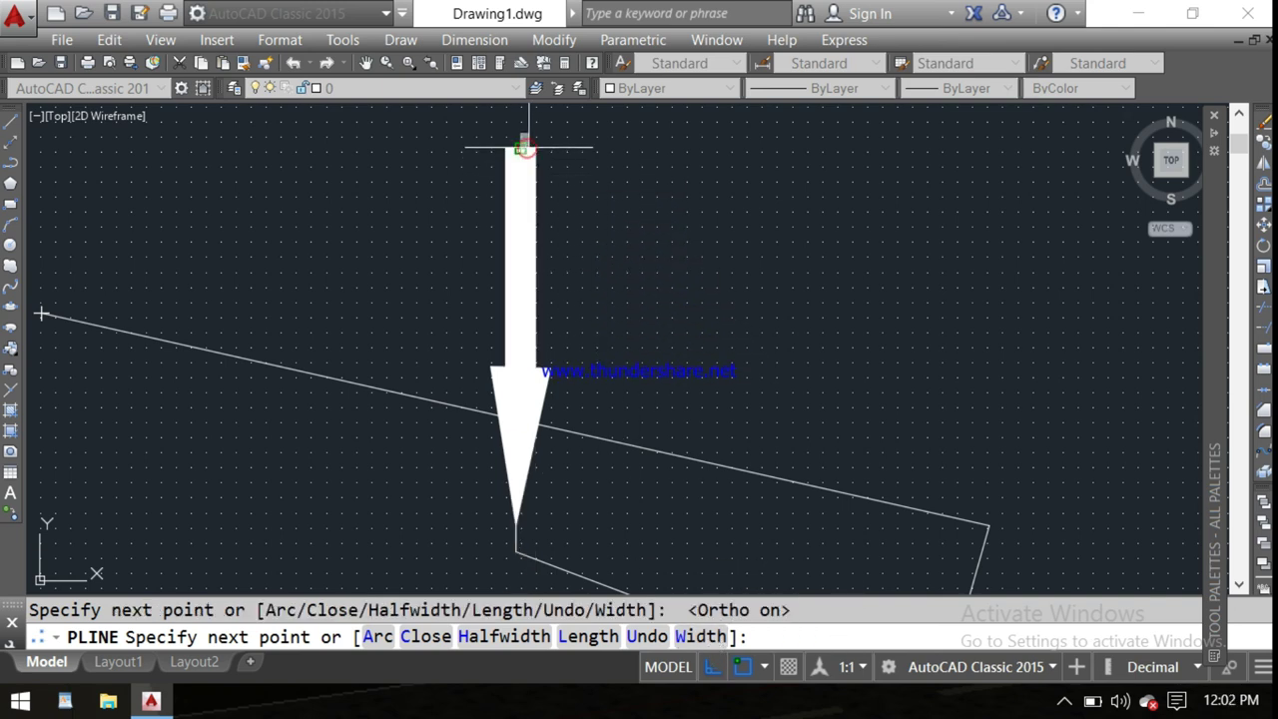
pyautogui.rightClick(646, 161)
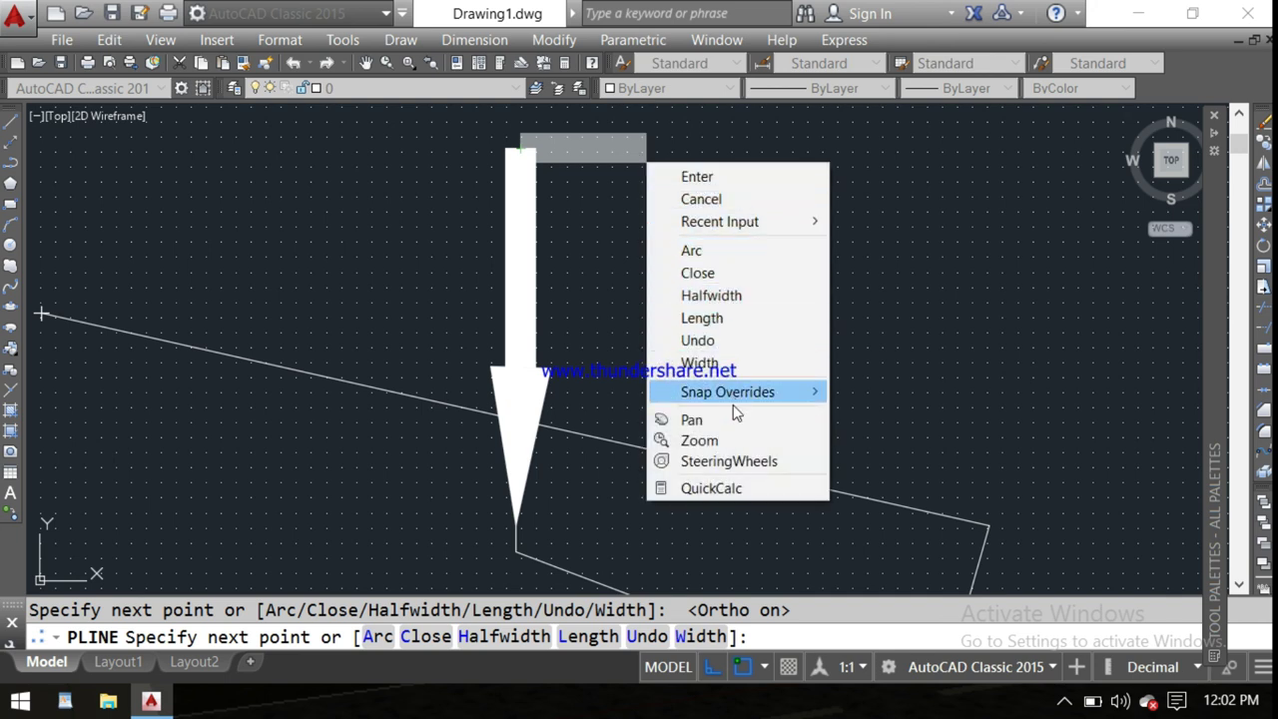
pyautogui.click(713, 198)
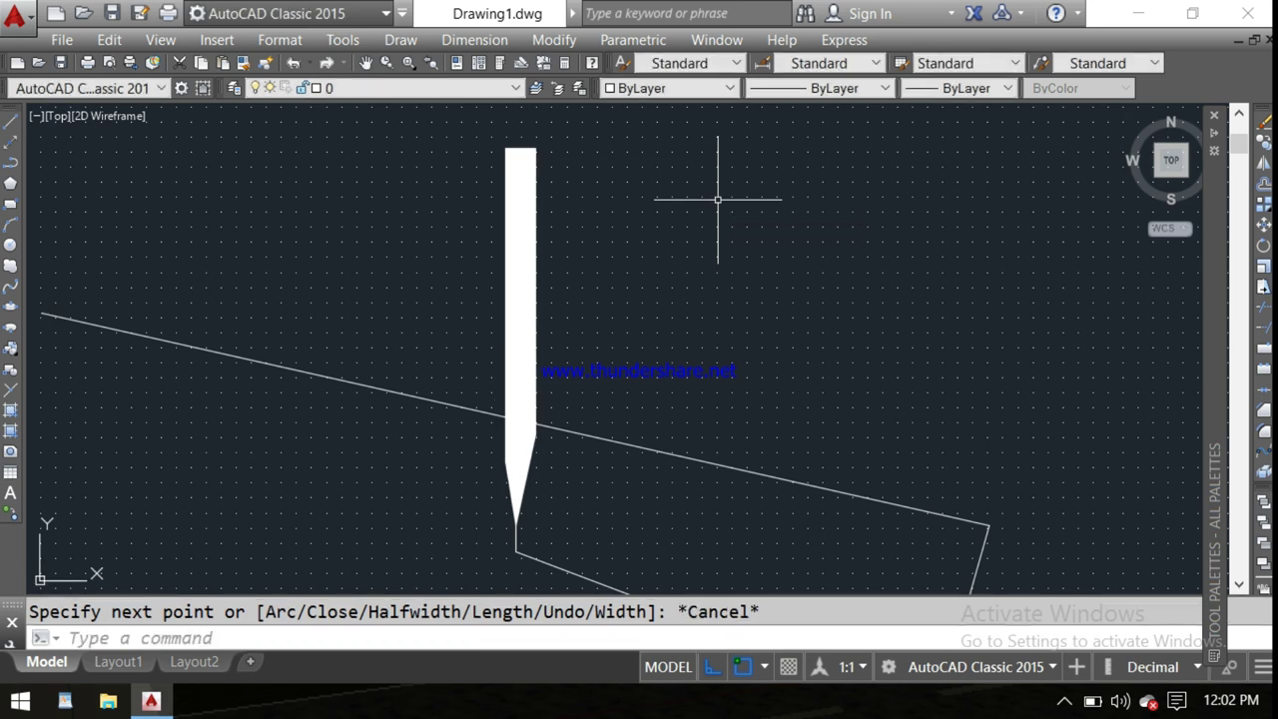
# Erase the arrow and thin lines with a crossing selection, then start a new polyline.
pyautogui.click(579, 254)
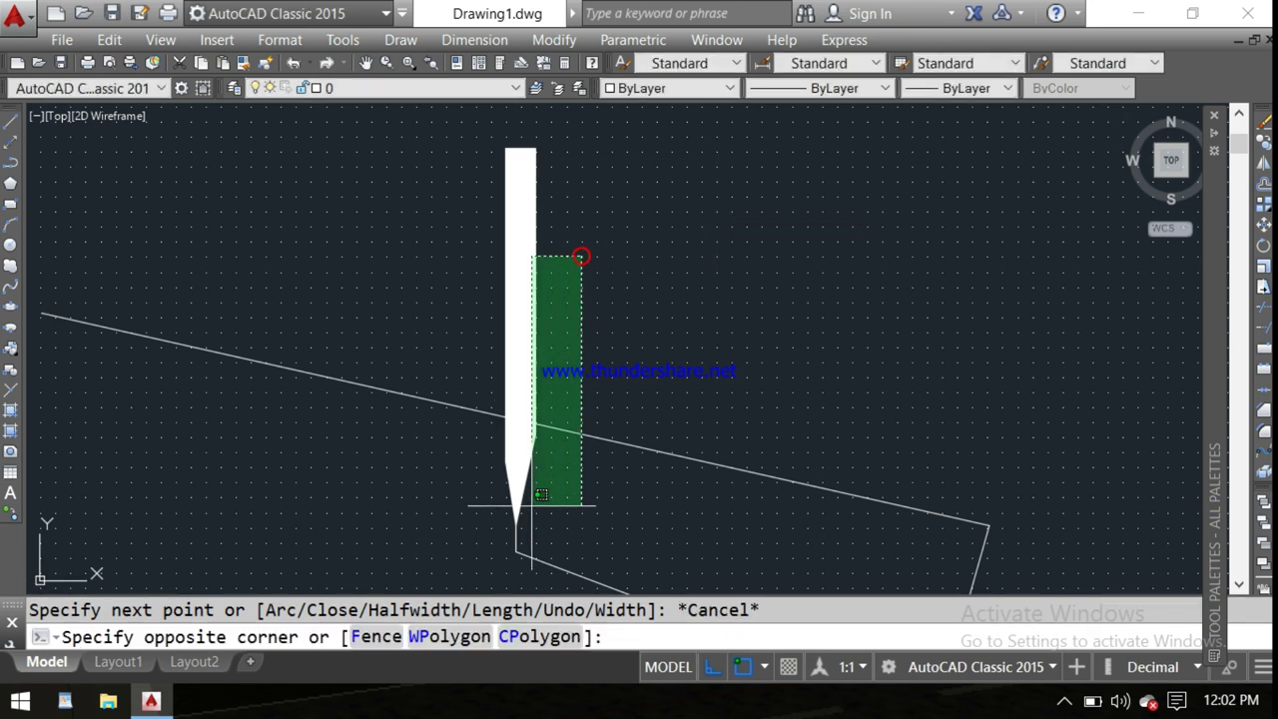
pyautogui.click(519, 519)
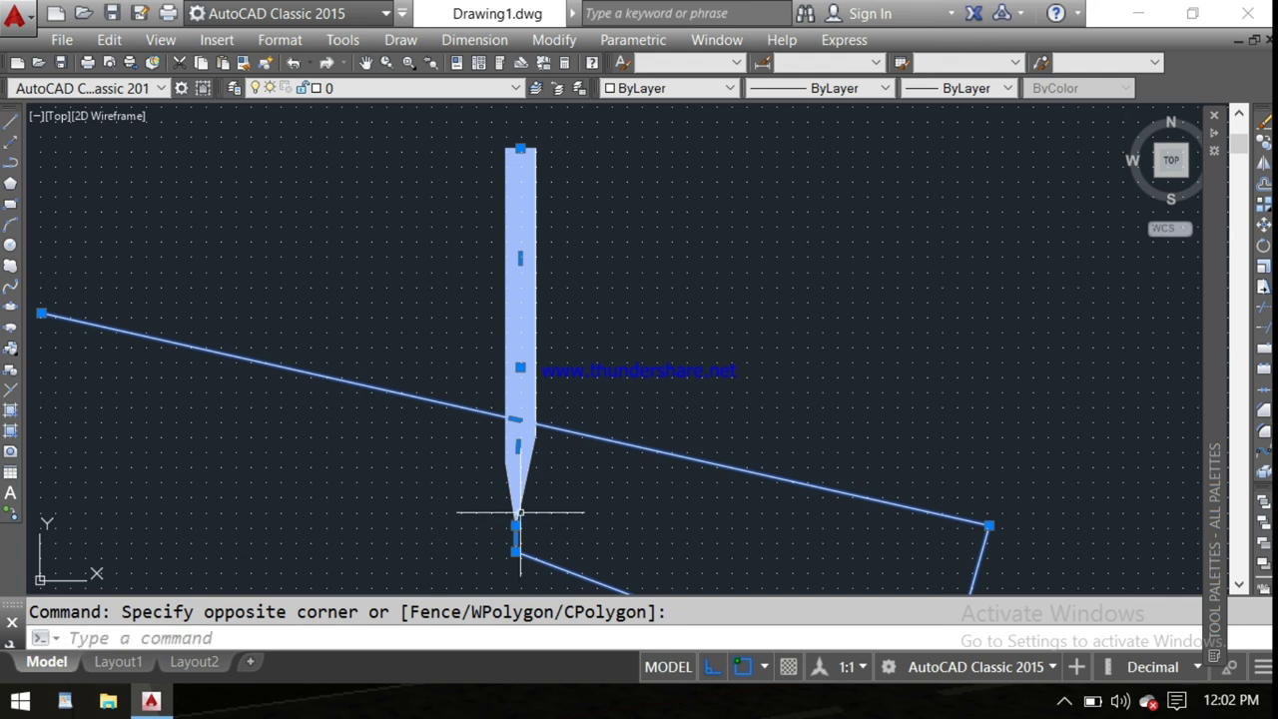
pyautogui.press('Delete')
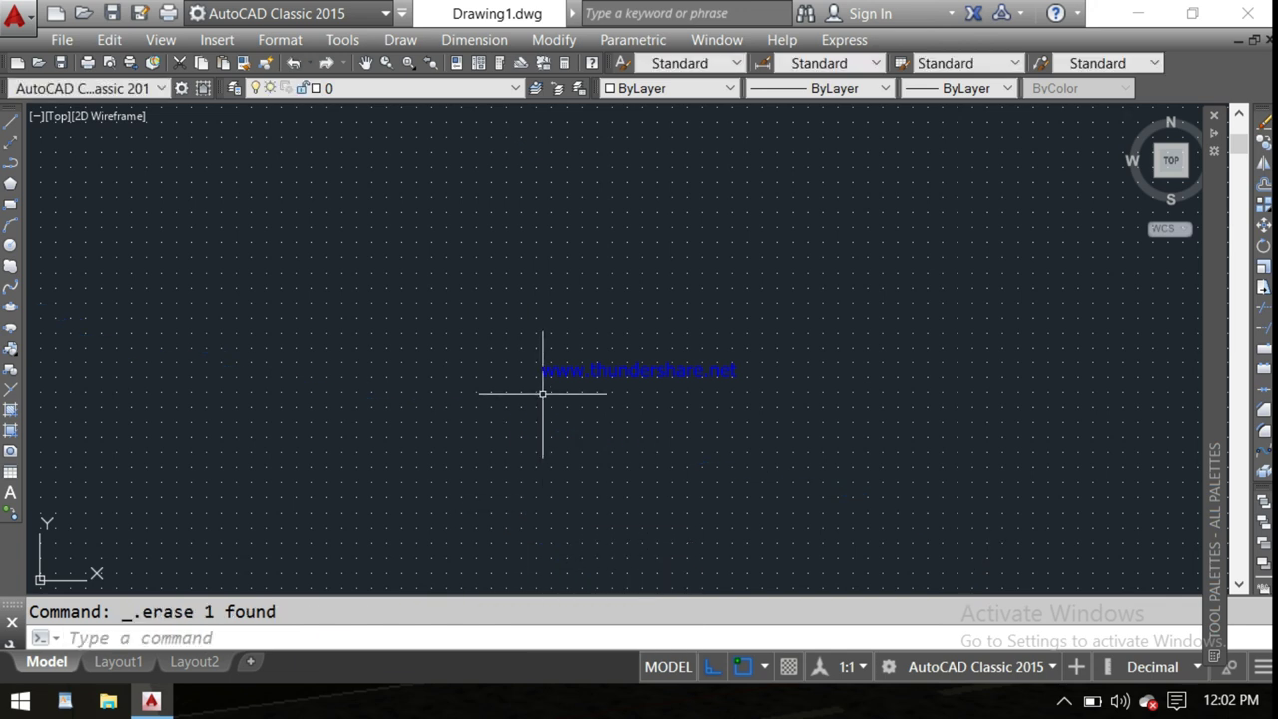
pyautogui.rightClick(543, 364)
pyautogui.click(514, 357)
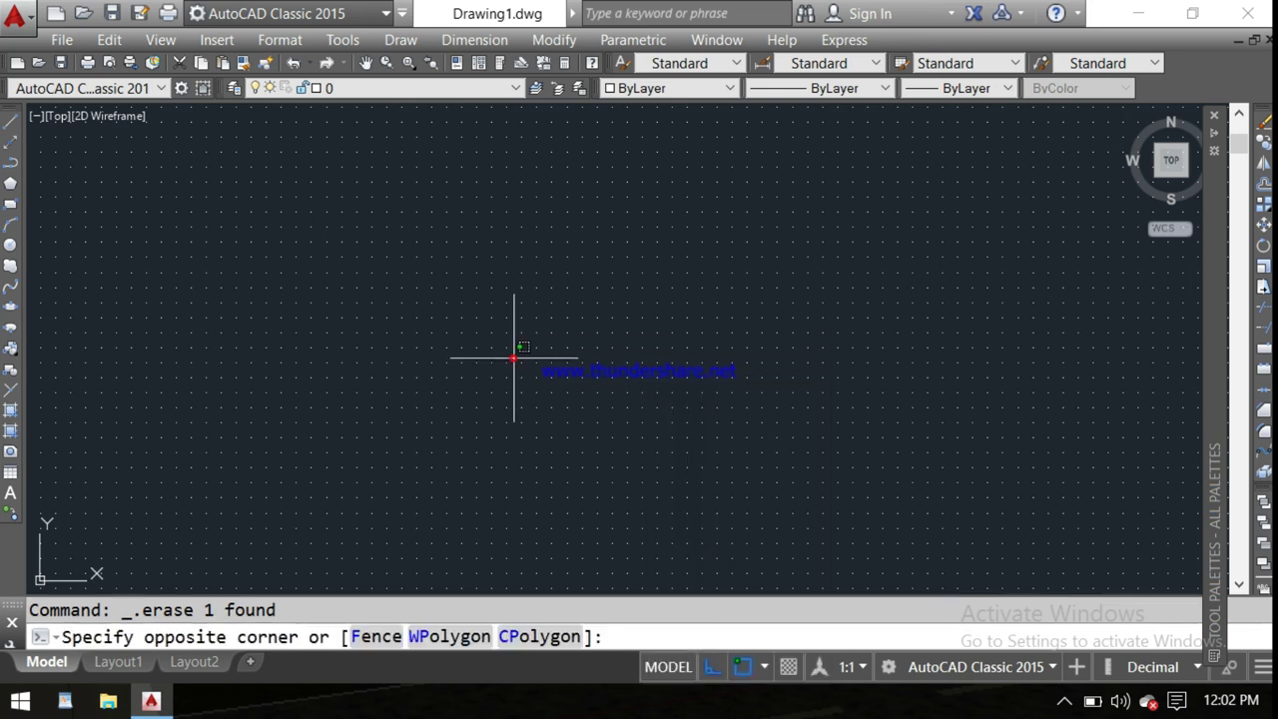
pyautogui.click(10, 159)
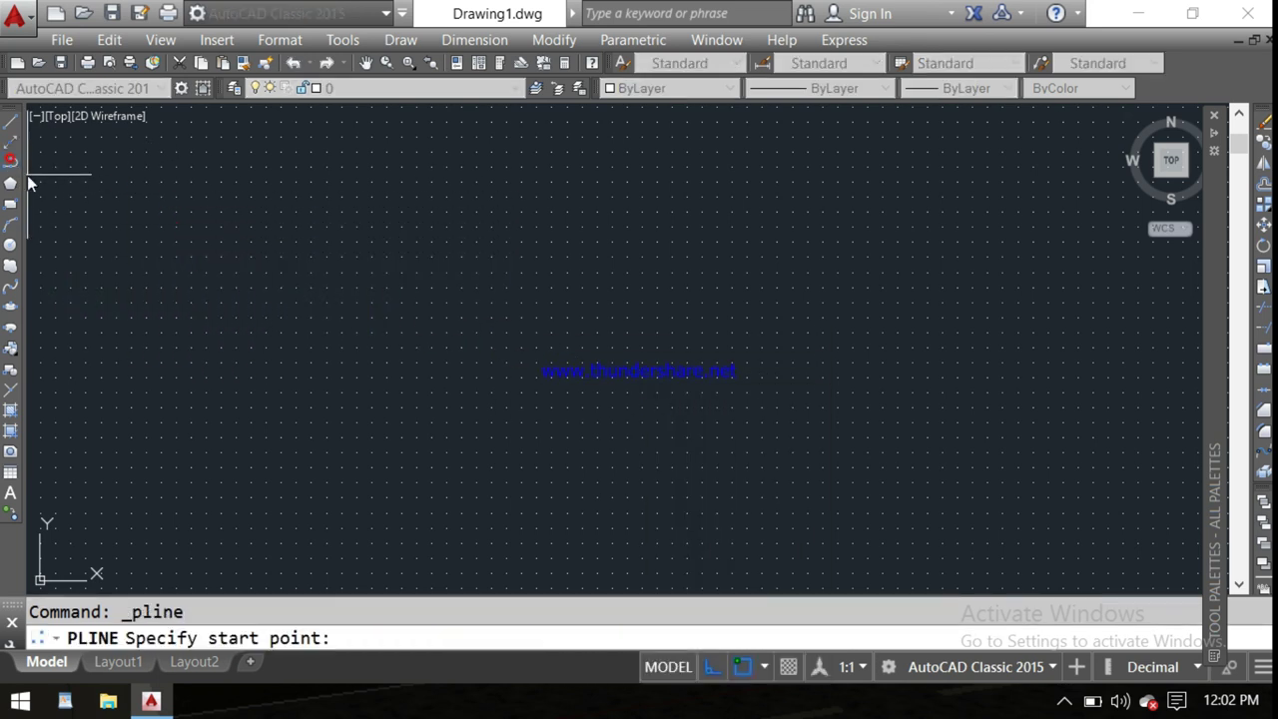
# Draw a thick rectangular spiral polyline from the canvas centre.
pyautogui.click(449, 293)
pyautogui.click(819, 293)
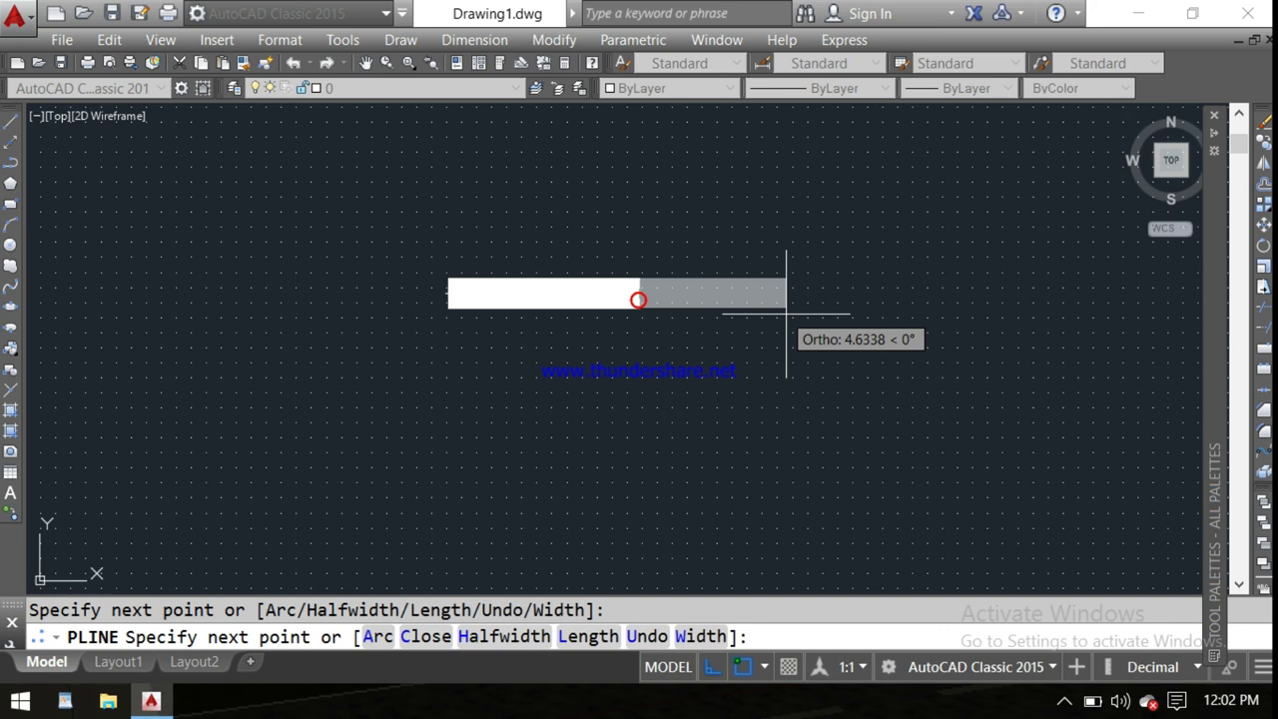
pyautogui.click(820, 456)
pyautogui.click(217, 456)
pyautogui.click(217, 250)
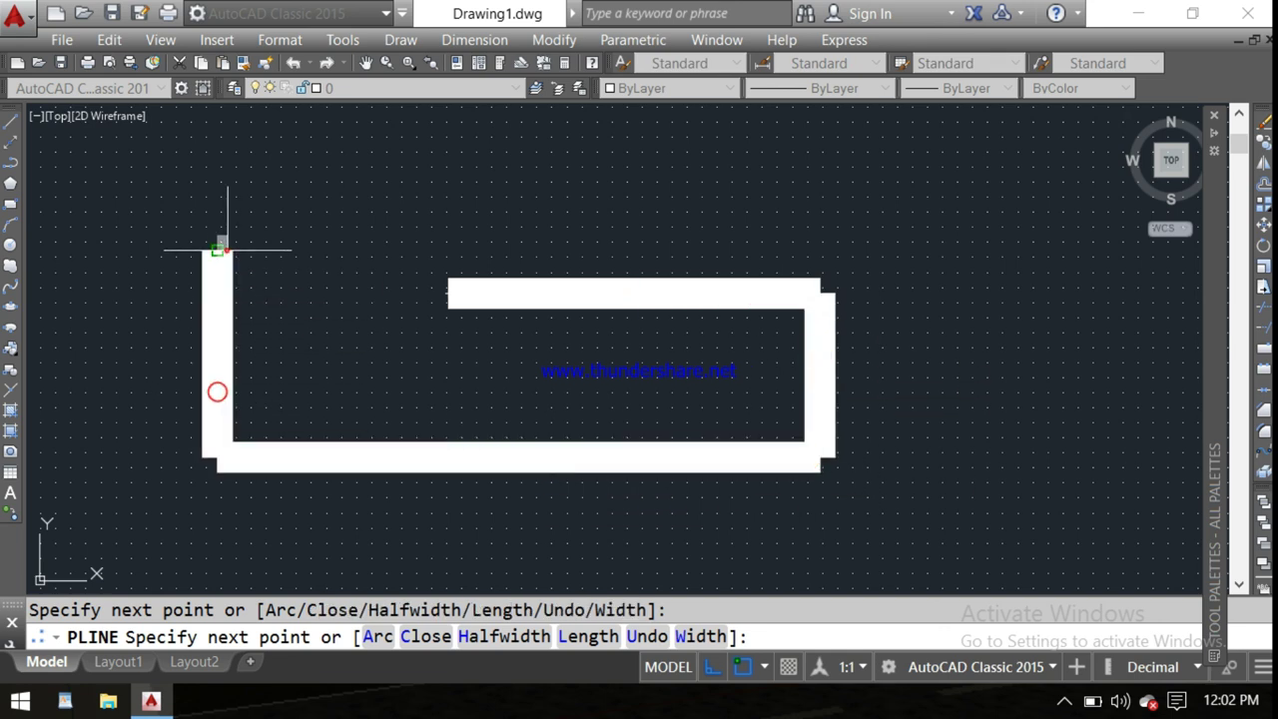
pyautogui.click(941, 243)
pyautogui.click(942, 397)
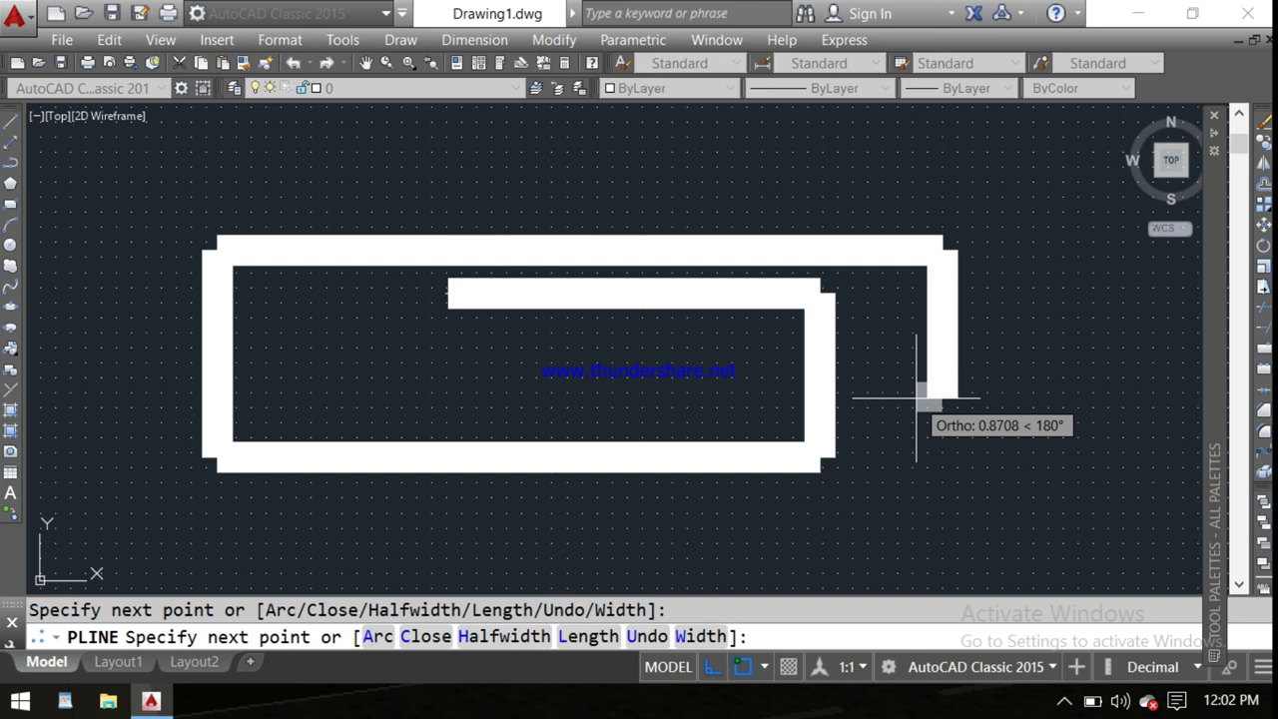
# Change the polyline width to 0 for both start and end.
pyautogui.write(' w')
pyautogui.press('Return')
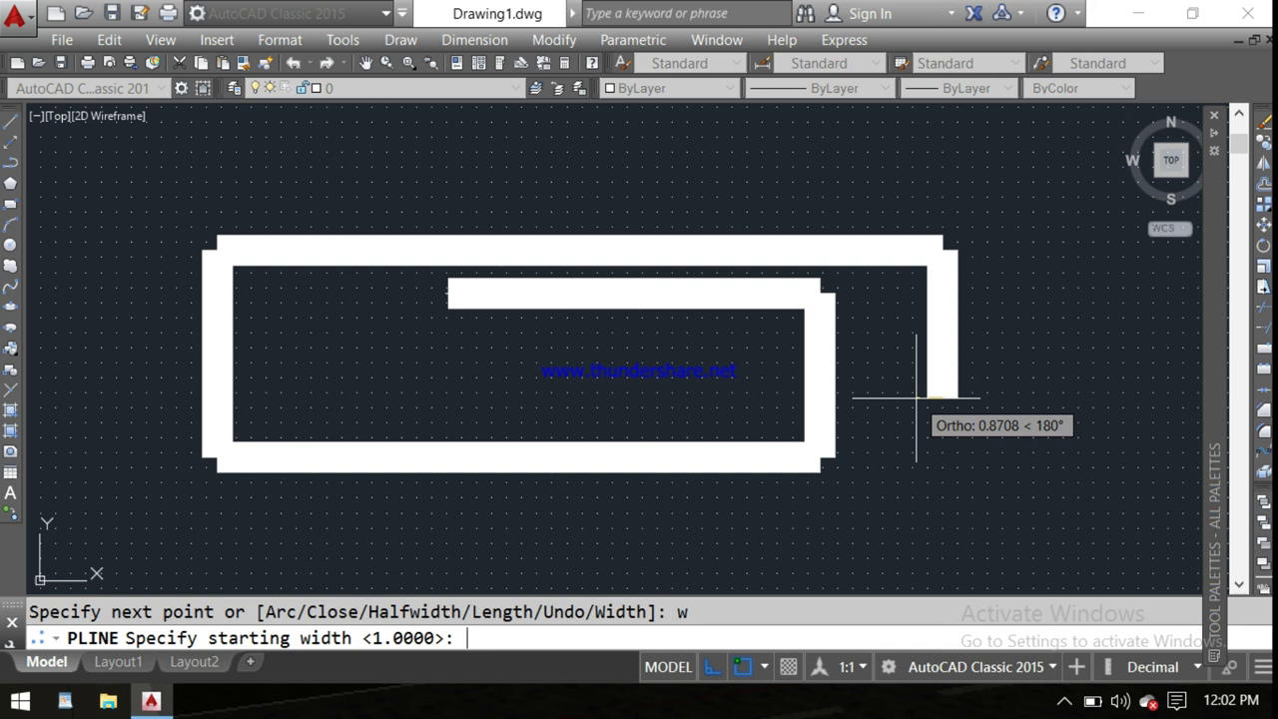
pyautogui.write('0')
pyautogui.press('Return')
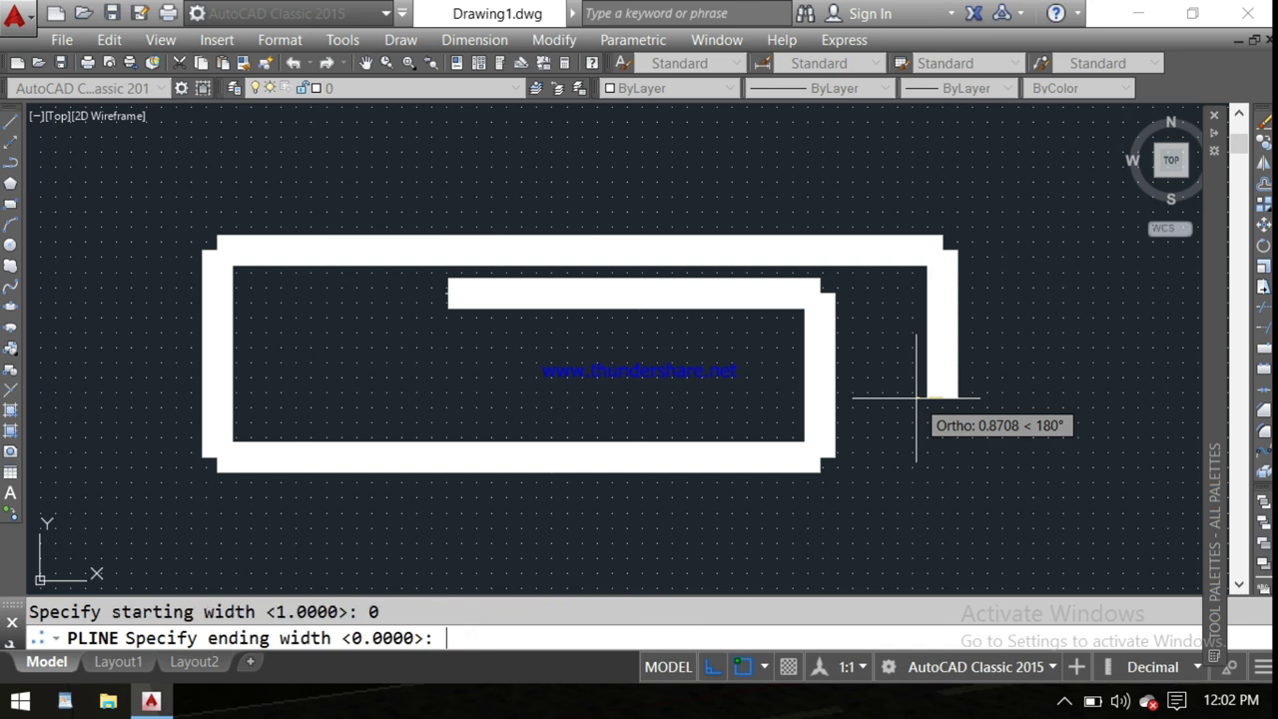
pyautogui.write('0')
pyautogui.press('Return')
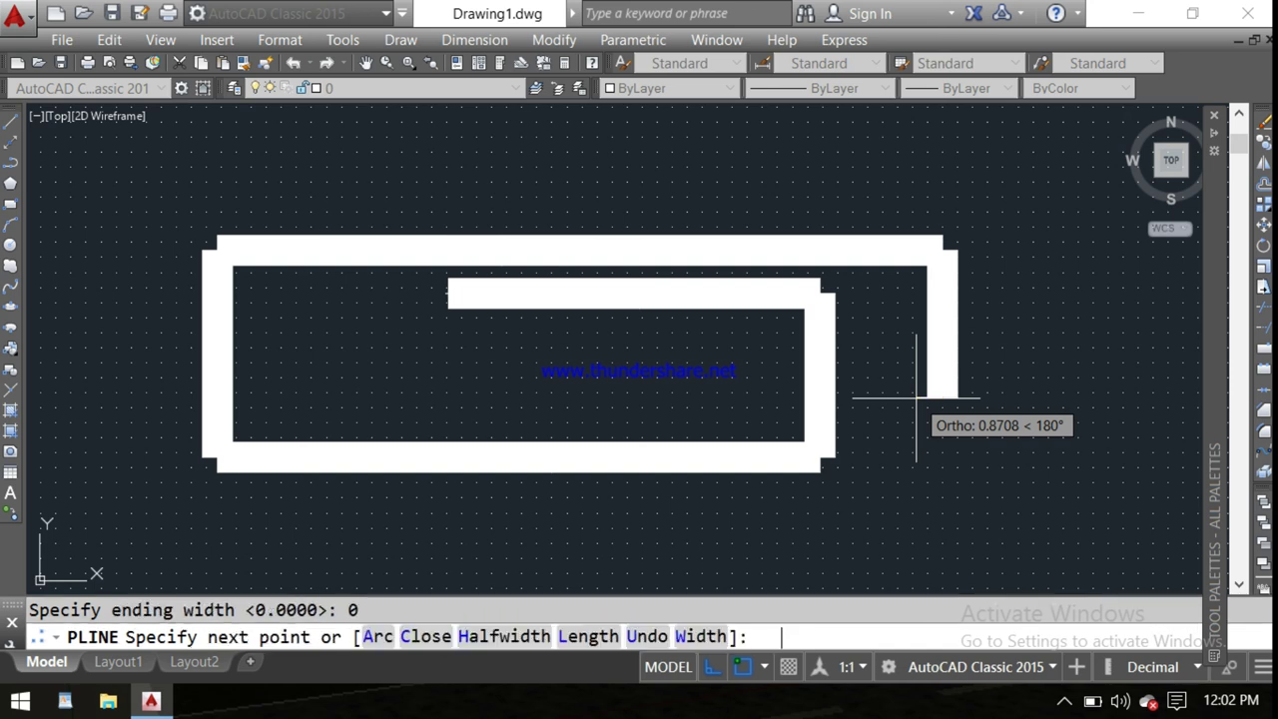
# Wrap thin segments around the spiral, end the polyline, and select everything.
pyautogui.click(880, 356)
pyautogui.click(881, 181)
pyautogui.click(343, 182)
pyautogui.click(122, 181)
pyautogui.click(122, 481)
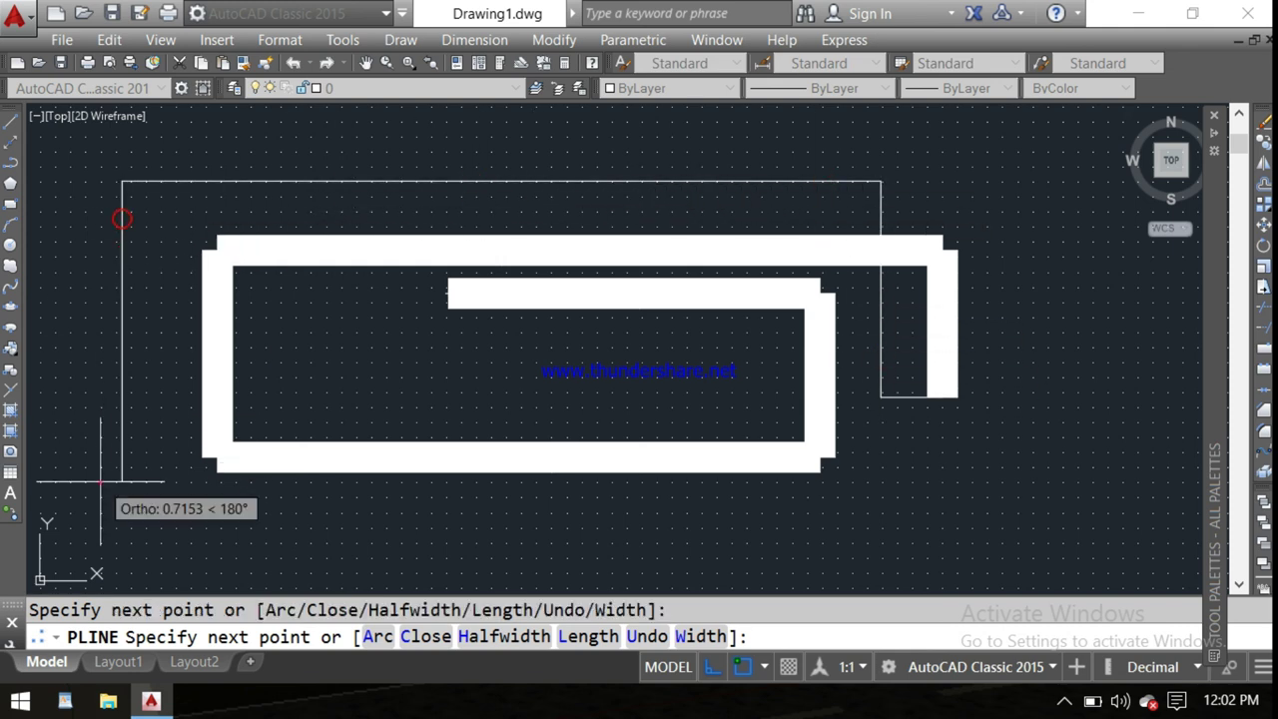
pyautogui.click(967, 482)
pyautogui.click(967, 226)
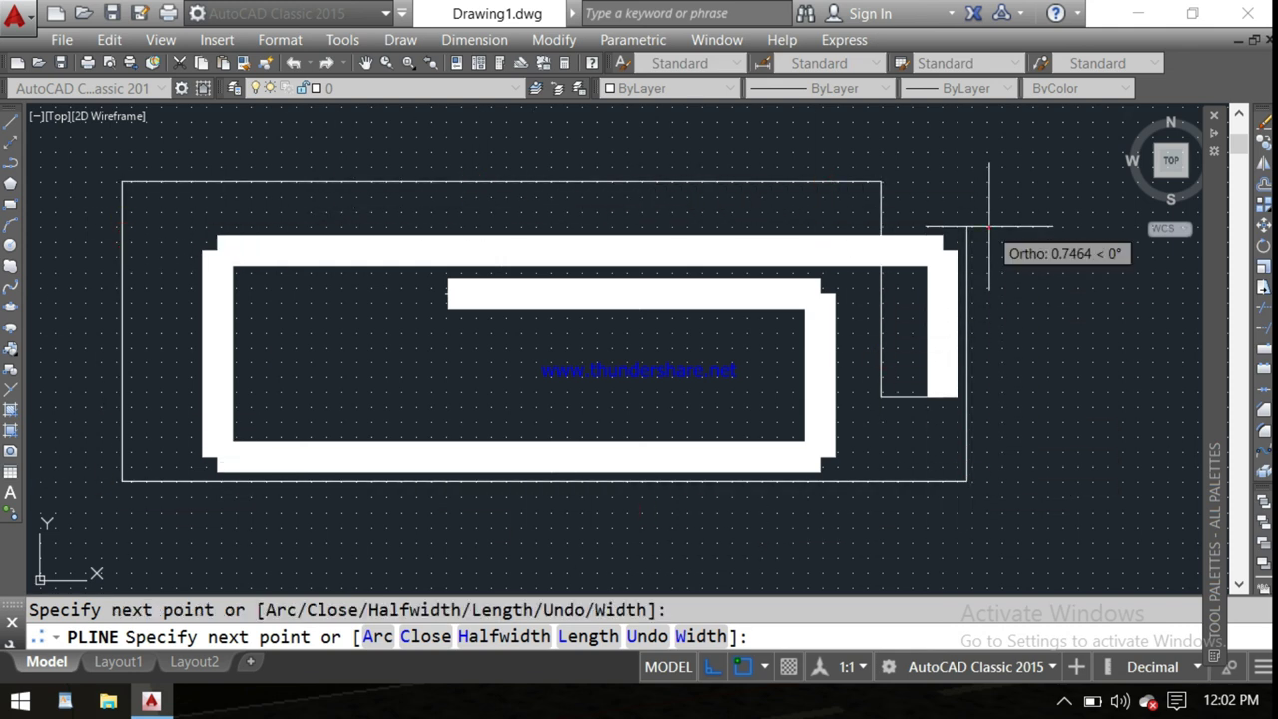
pyautogui.click(476, 181)
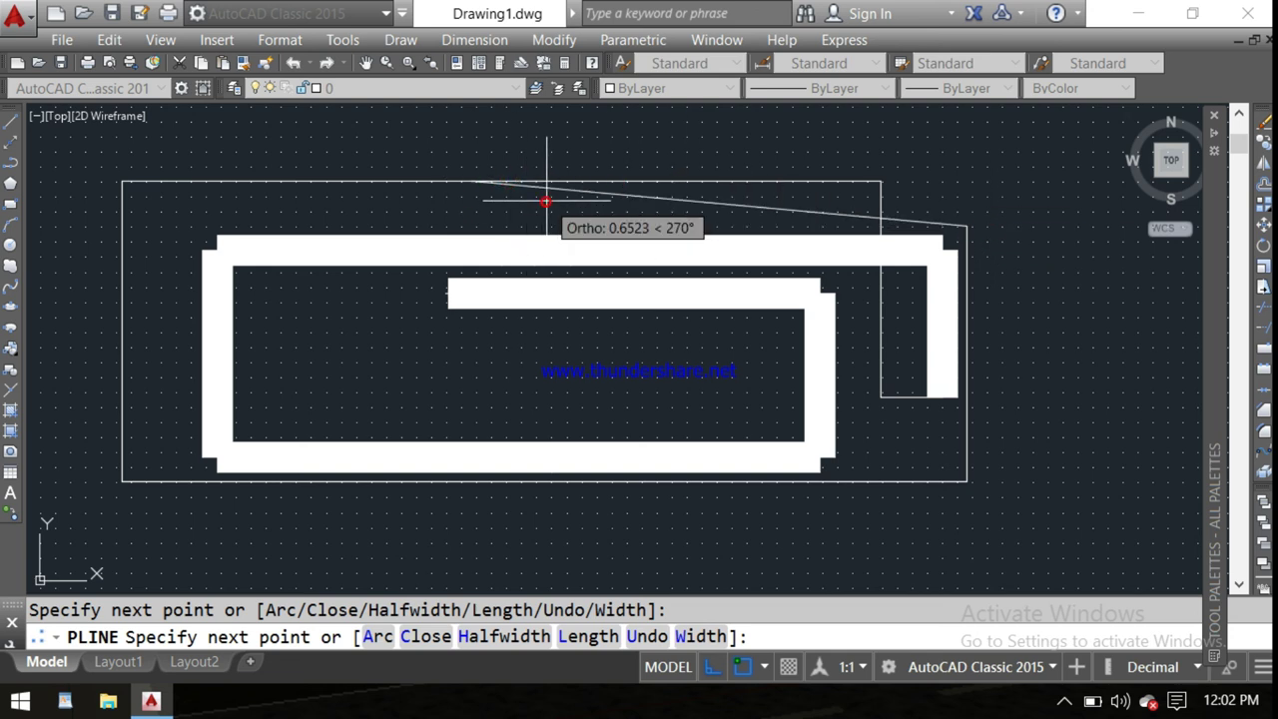
pyautogui.press('Escape')
pyautogui.click(619, 165)
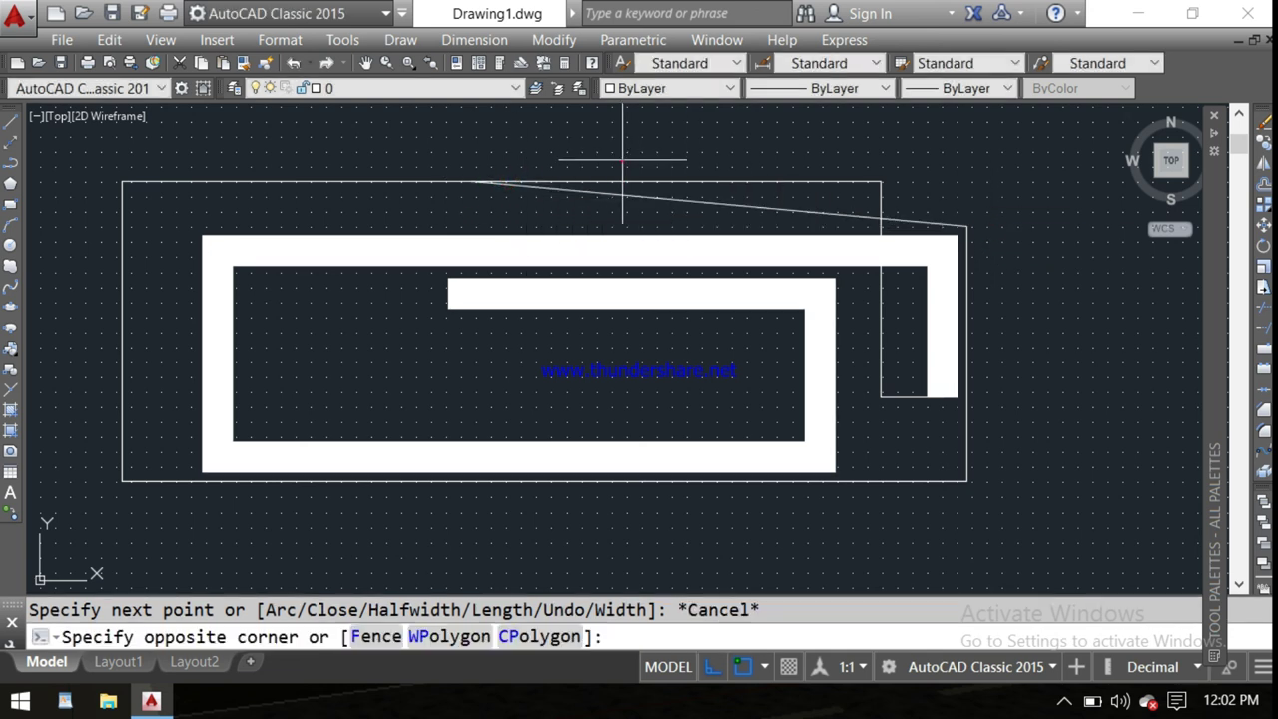
pyautogui.click(439, 571)
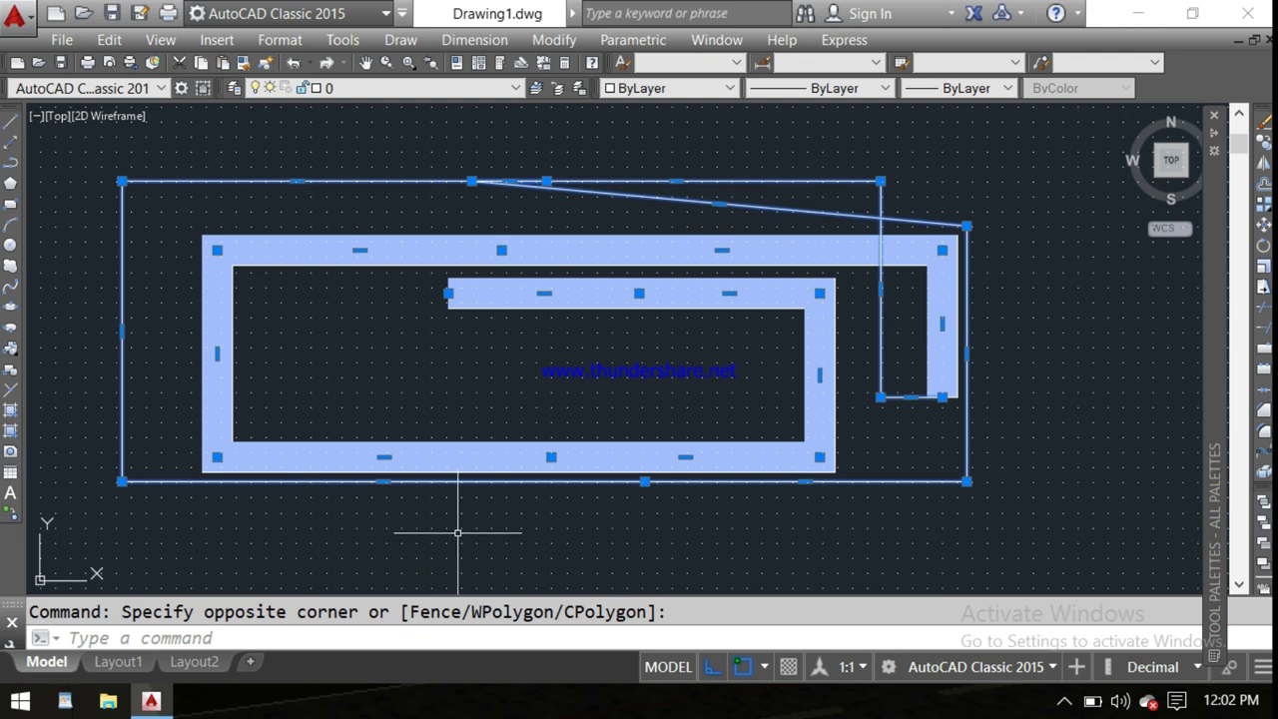
# Delete the selected spiral and thin outline, then reveal the hidden tray icons.
pyautogui.press('Delete')
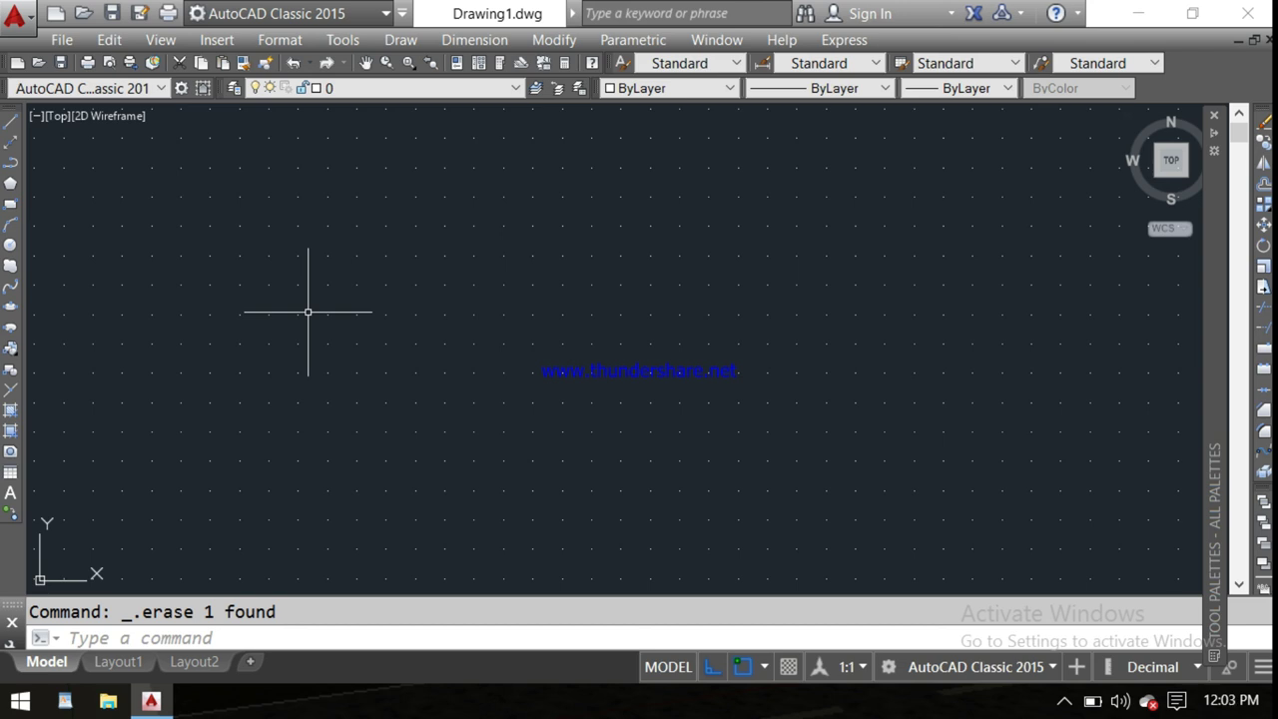
pyautogui.click(1068, 702)
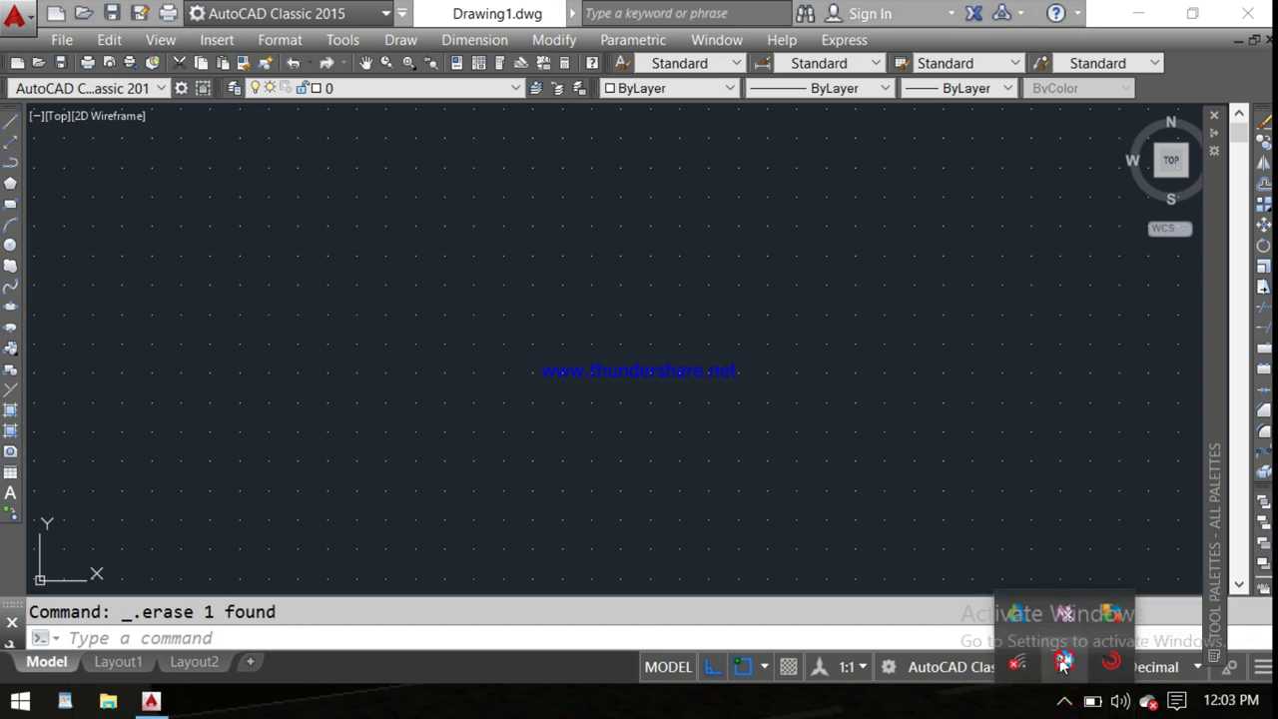
# Stop the screen recording from the recorder's tray icon menu.
pyautogui.rightClick(1063, 664)
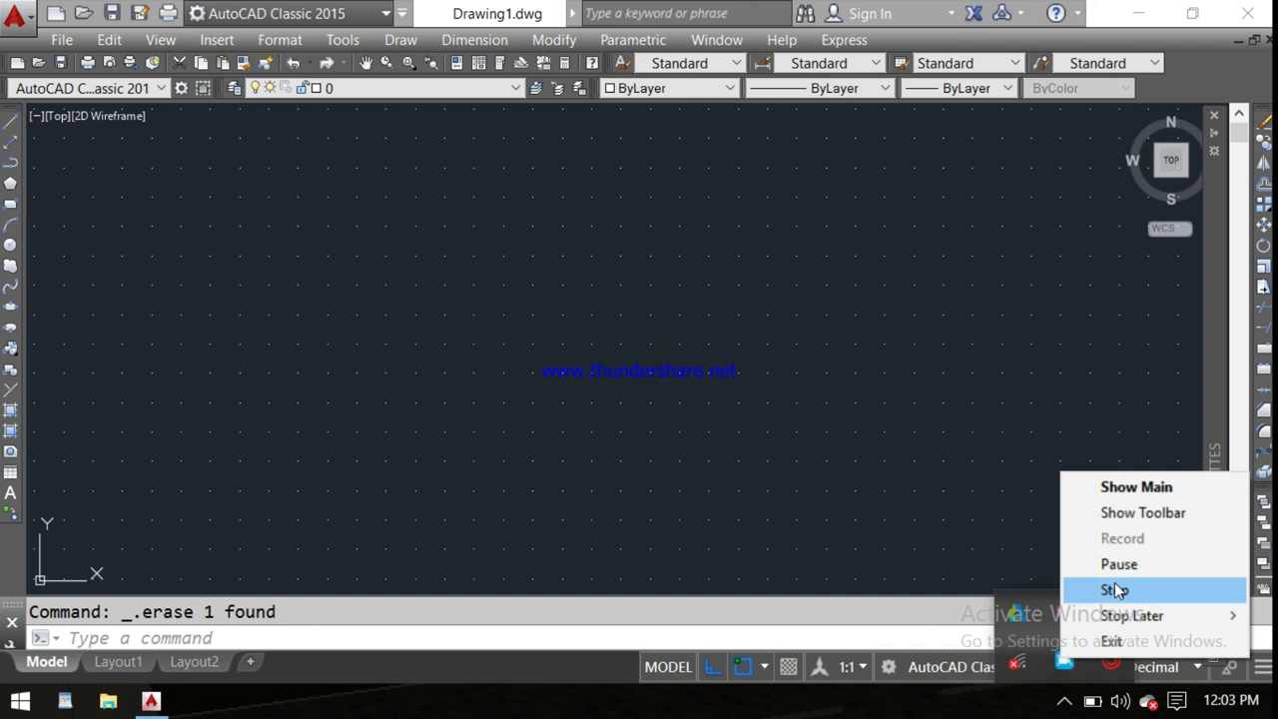
pyautogui.click(1114, 590)
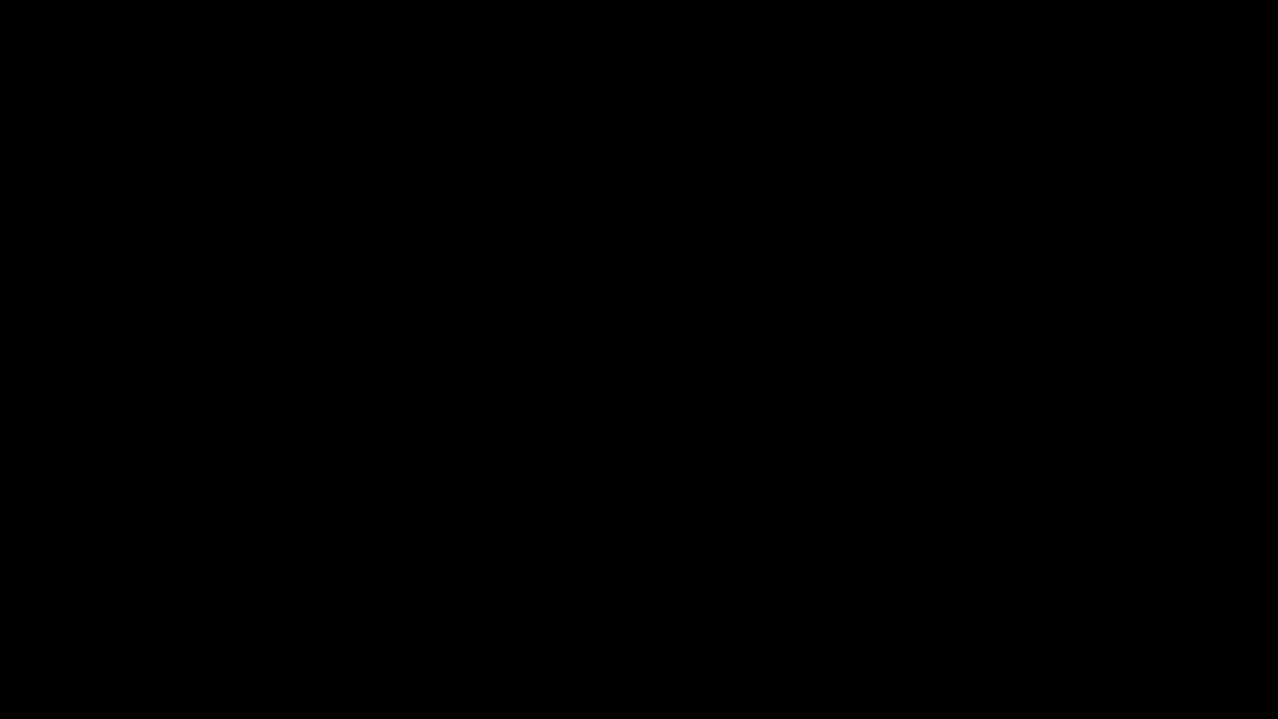